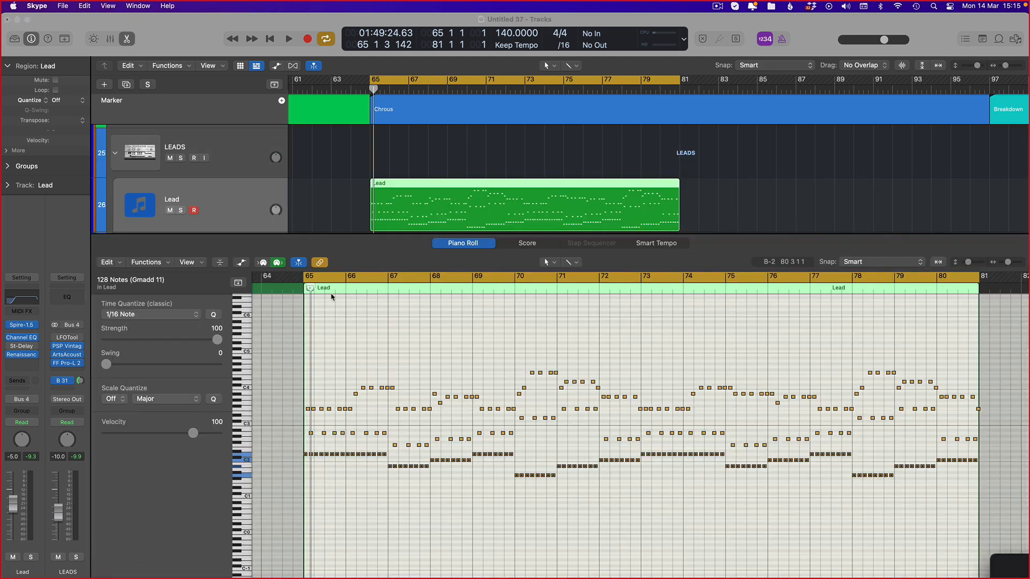
# Close the piano roll and duplicate the Lead track below the original
pyautogui.click(362, 362)
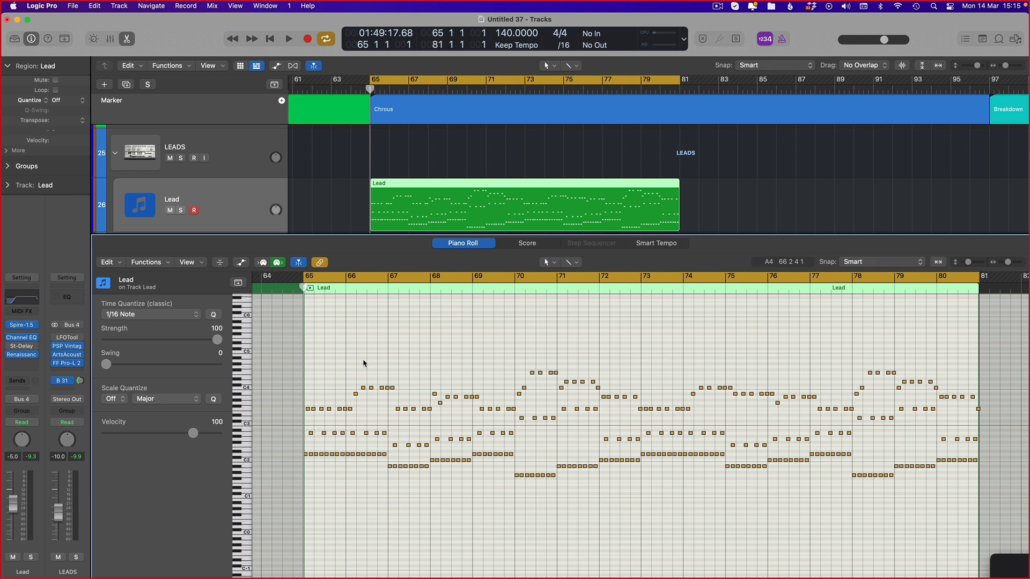
pyautogui.scroll(-1, 363, 363)
pyautogui.press('e')
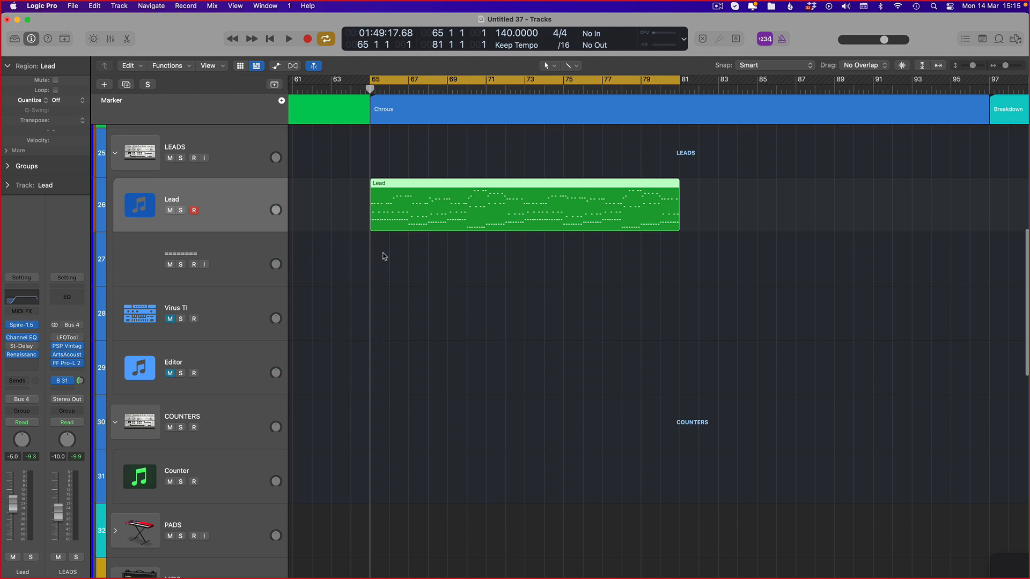
pyautogui.scroll(1, 243, 220)
pyautogui.press('super+d')
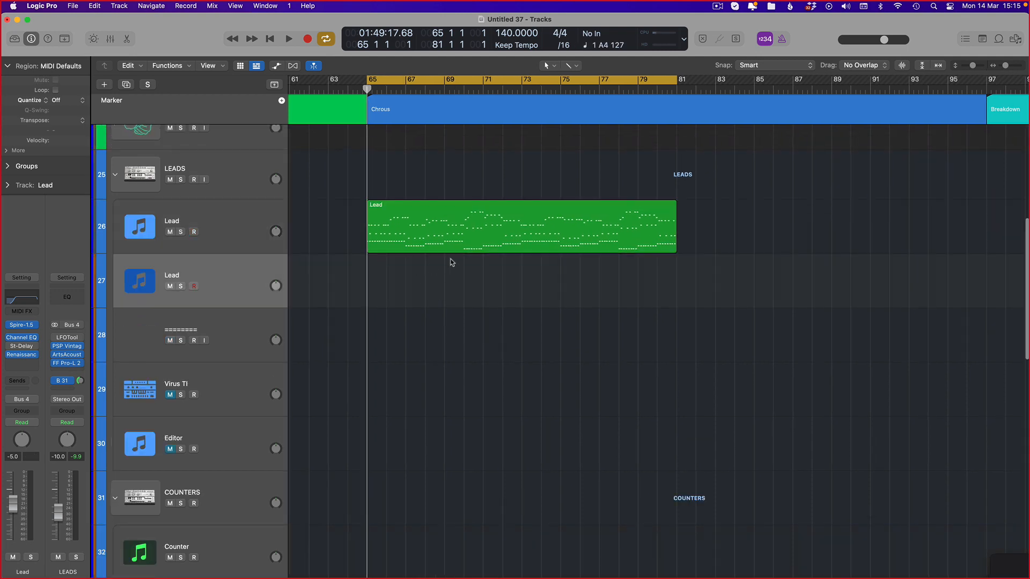
pyautogui.click(261, 215)
pyautogui.click(223, 288)
# Browse to the "Aly & Fila - Where To Now Remix Kit" folder inside Remix Kits in the project's file browser
pyautogui.hotkey('ctrl', 'Up')
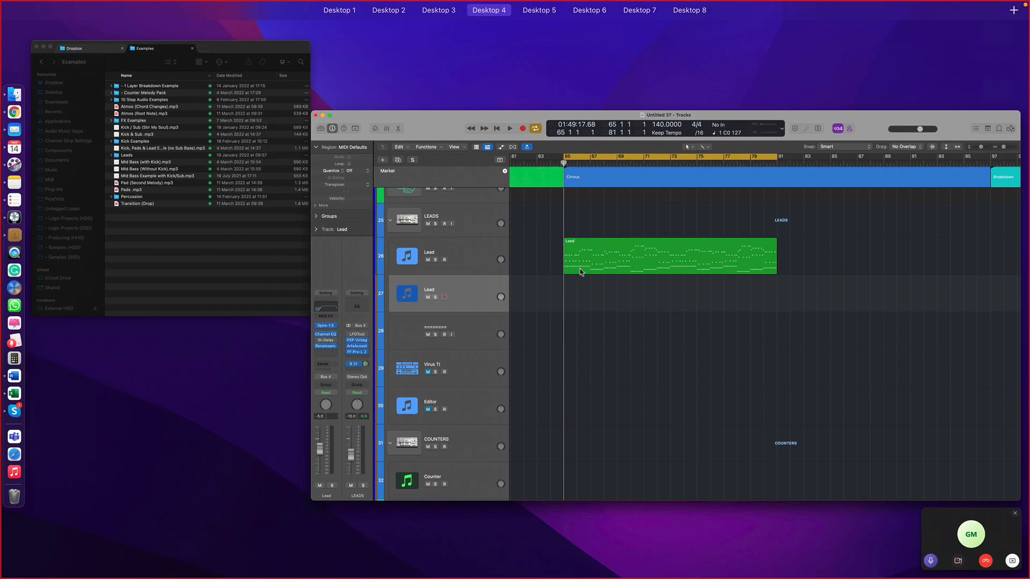
pyautogui.click(582, 272)
pyautogui.press('f')
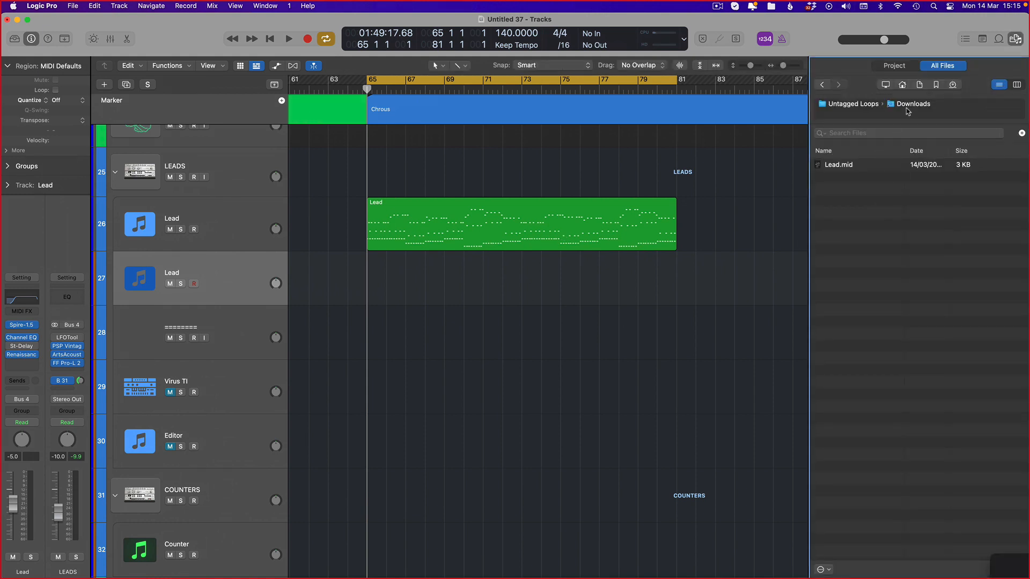
pyautogui.click(823, 102)
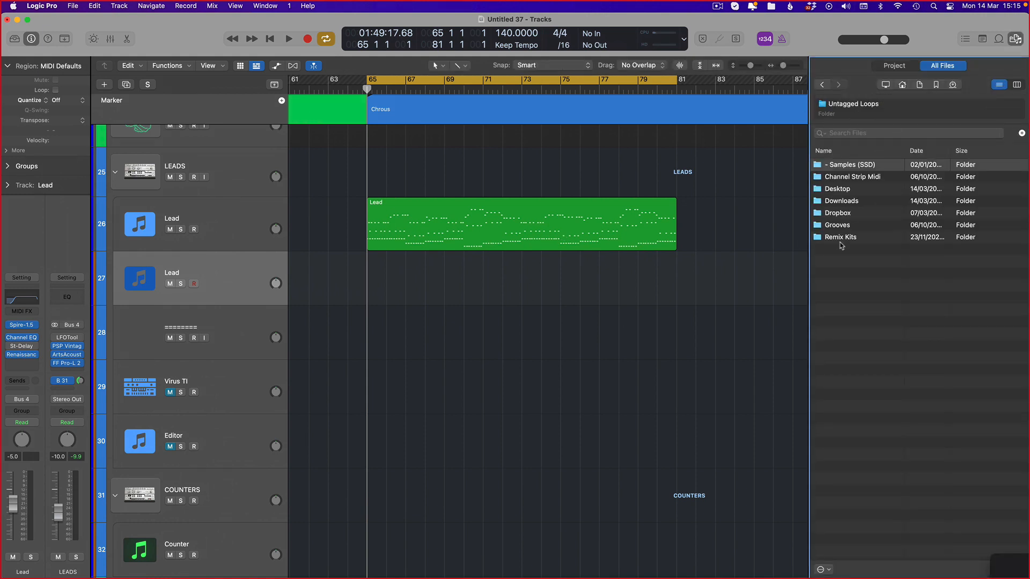
pyautogui.doubleClick(847, 237)
pyautogui.click(859, 191)
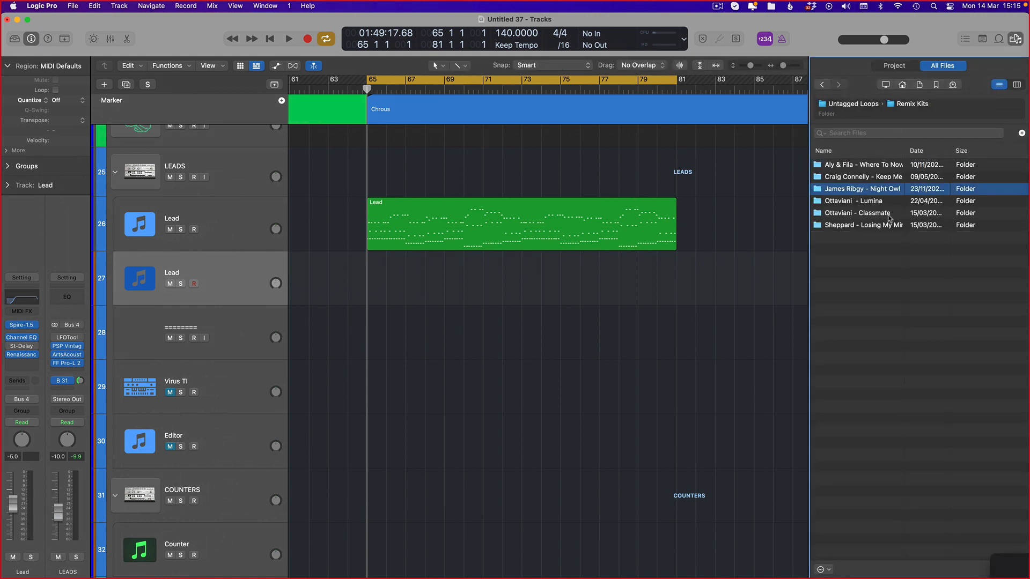
pyautogui.doubleClick(885, 165)
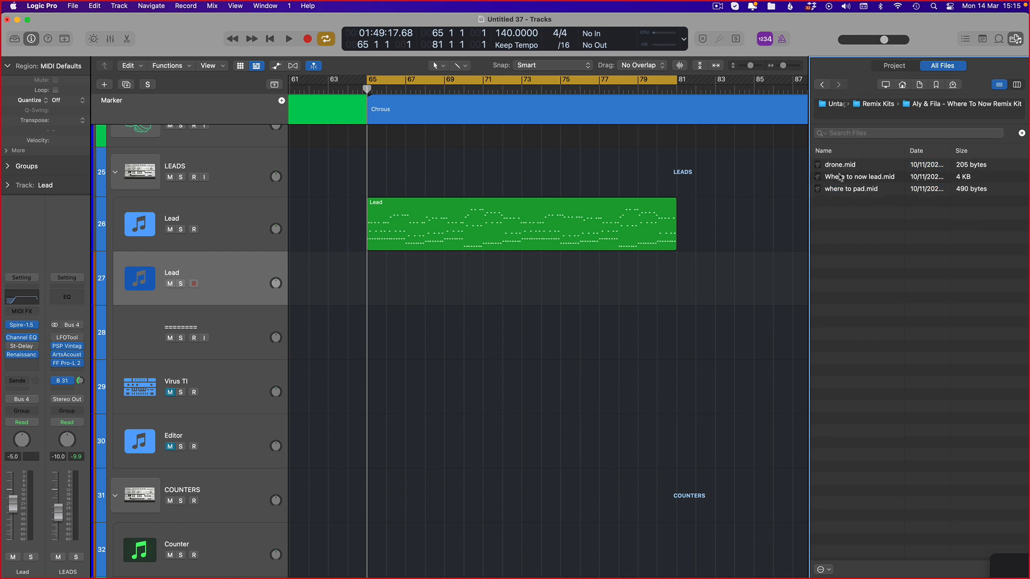
# Import "Where to now lead.mid" onto the duplicated Lead track so that it starts at bar 65
pyautogui.moveTo(858, 177); pyautogui.dragTo(368, 290)
pyautogui.press('super+Left')
pyautogui.hscroll(-1, 725, 309)
pyautogui.moveTo(765, 303); pyautogui.dragTo(429, 302)
pyautogui.press('super+Right')
pyautogui.hscroll(1, 502, 316)
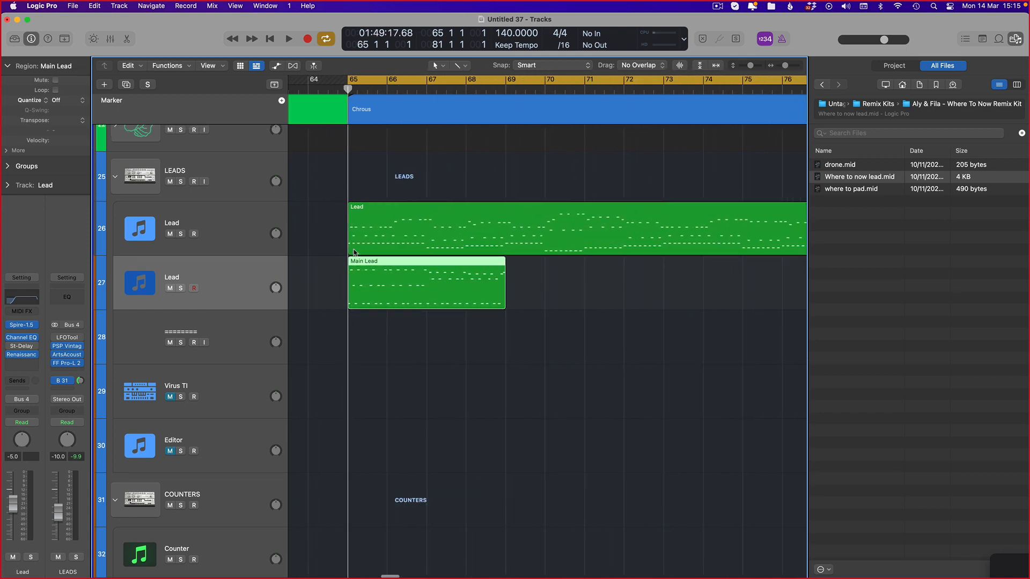
# Set the velocity of all notes in the original Lead region to 127, and close the piano roll and file browser
pyautogui.click(470, 252)
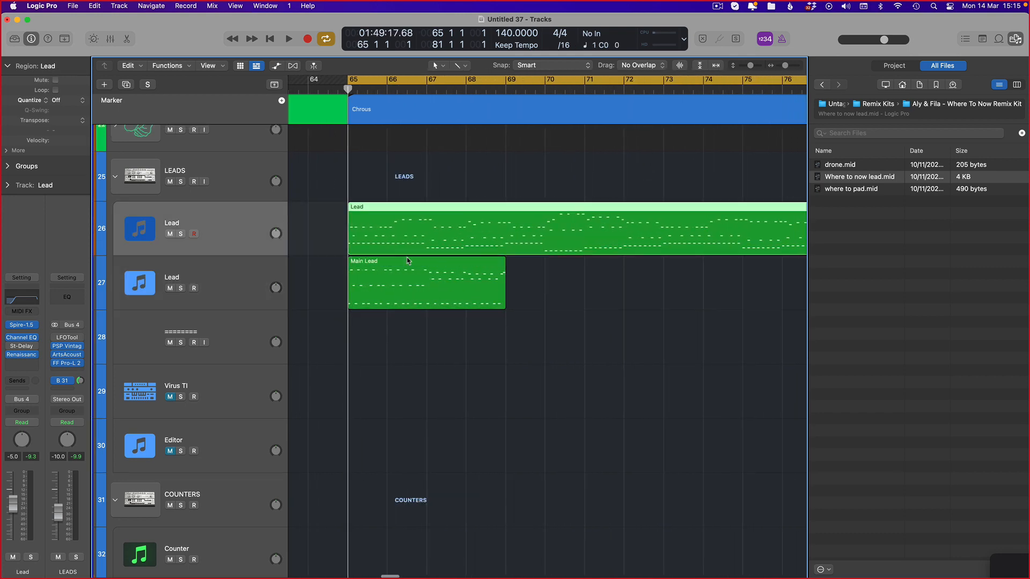
pyautogui.doubleClick(392, 284)
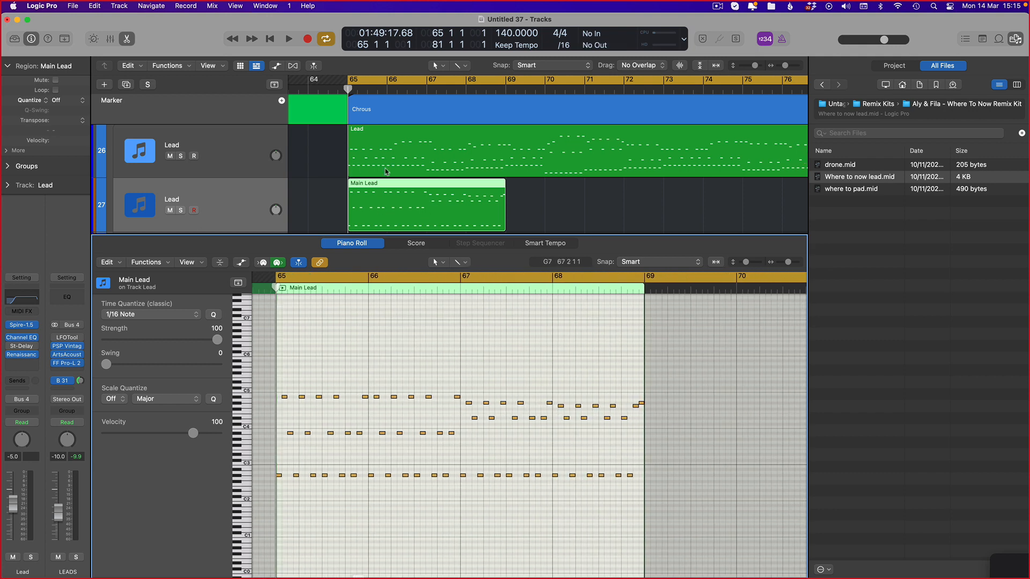
pyautogui.click(433, 153)
pyautogui.press('super+a')
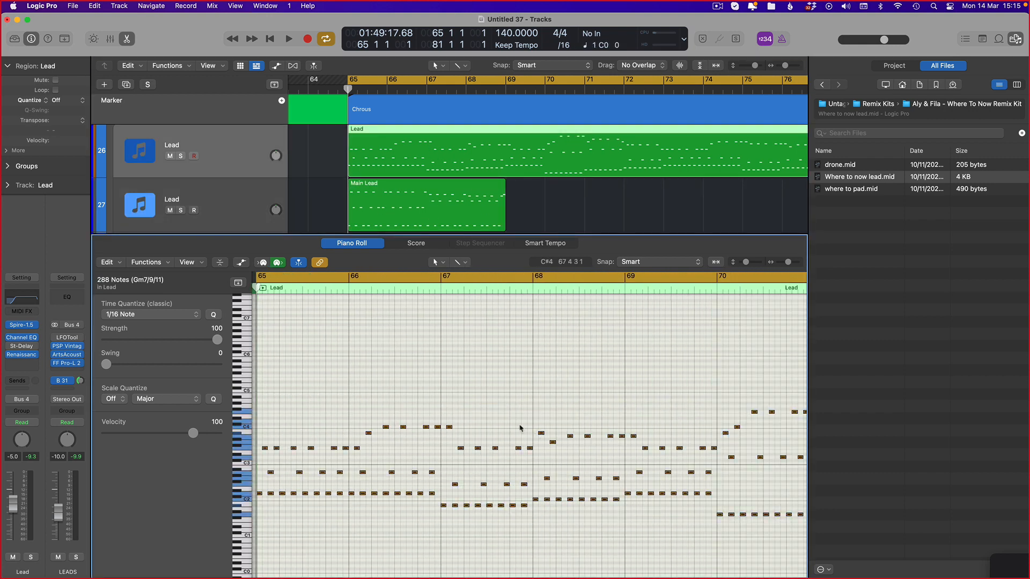
pyautogui.press('t')
pyautogui.press('v')
pyautogui.moveTo(450, 429); pyautogui.dragTo(449, 392)
pyautogui.click(319, 181)
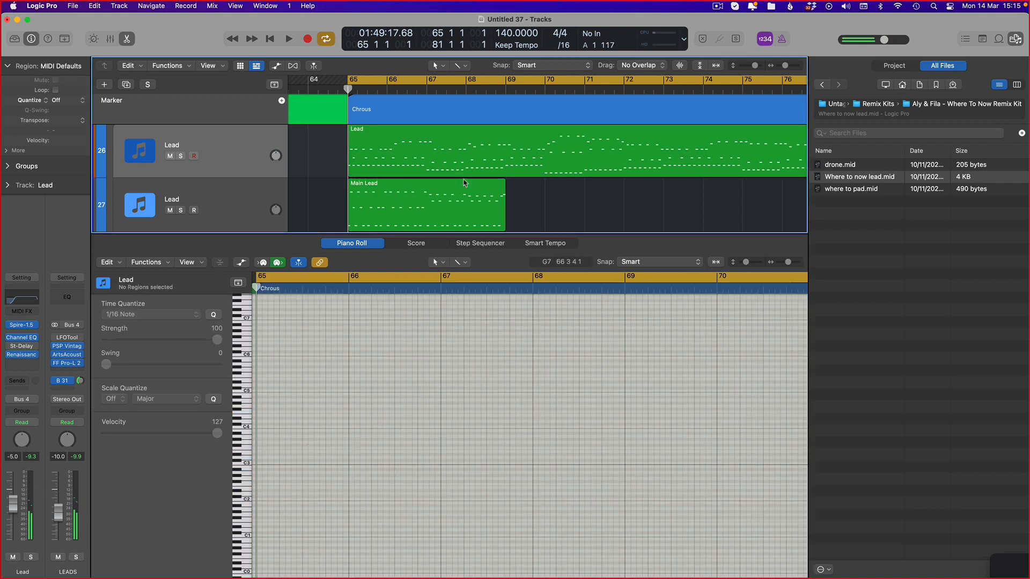
pyautogui.press('e')
pyautogui.press('f')
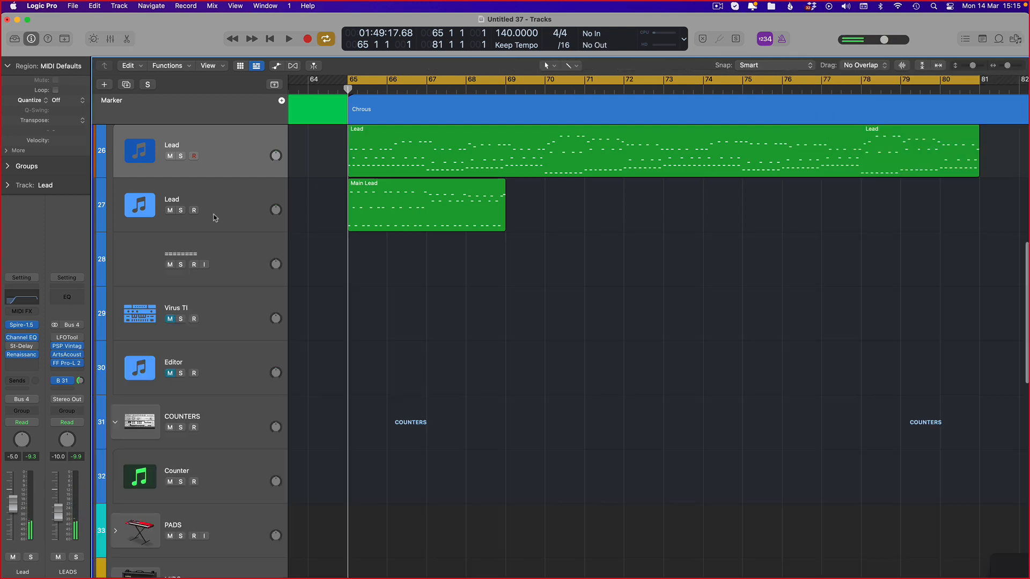
# Mute the original Lead track and unmute it again
pyautogui.click(169, 156)
pyautogui.click(169, 157)
pyautogui.click(169, 156)
pyautogui.scroll(1, 401, 253)
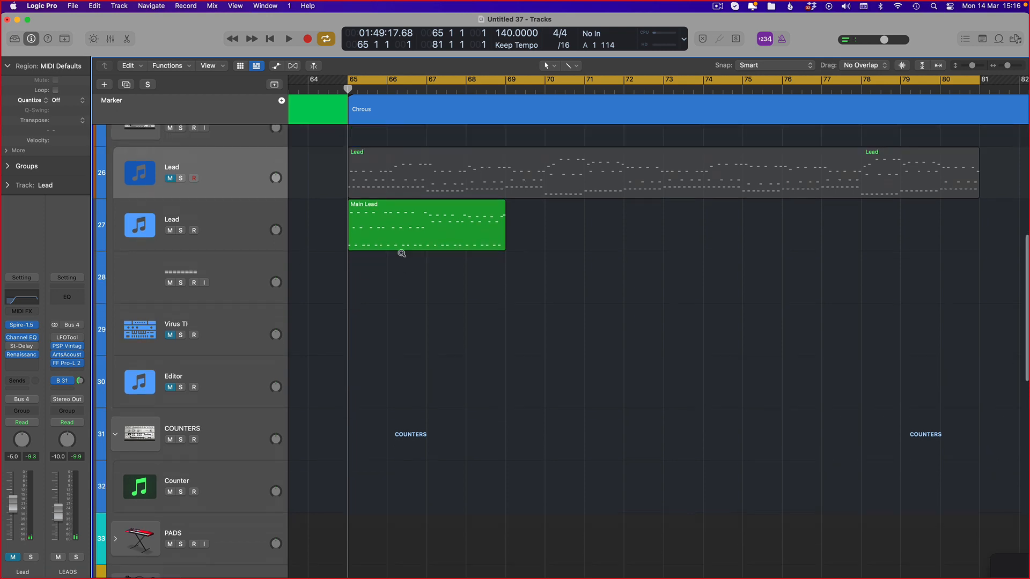
pyautogui.scroll(4, 401, 253)
pyautogui.click(169, 178)
# Open the Lead and Main Lead regions together in the piano roll
pyautogui.doubleClick(400, 183)
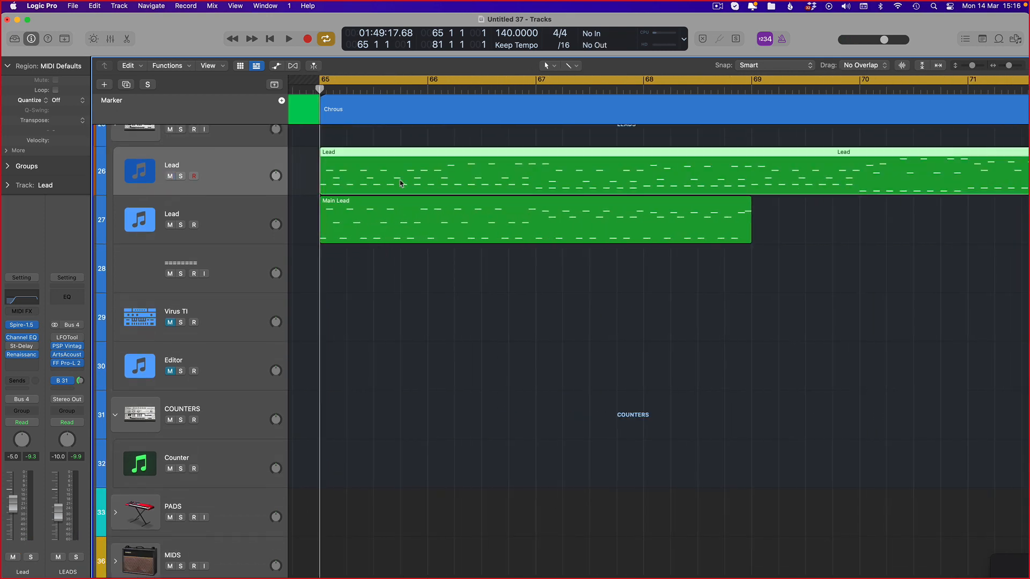
pyautogui.scroll(-1, 396, 207)
pyautogui.keyDown('shift'); pyautogui.click(384, 171); pyautogui.keyUp('shift')
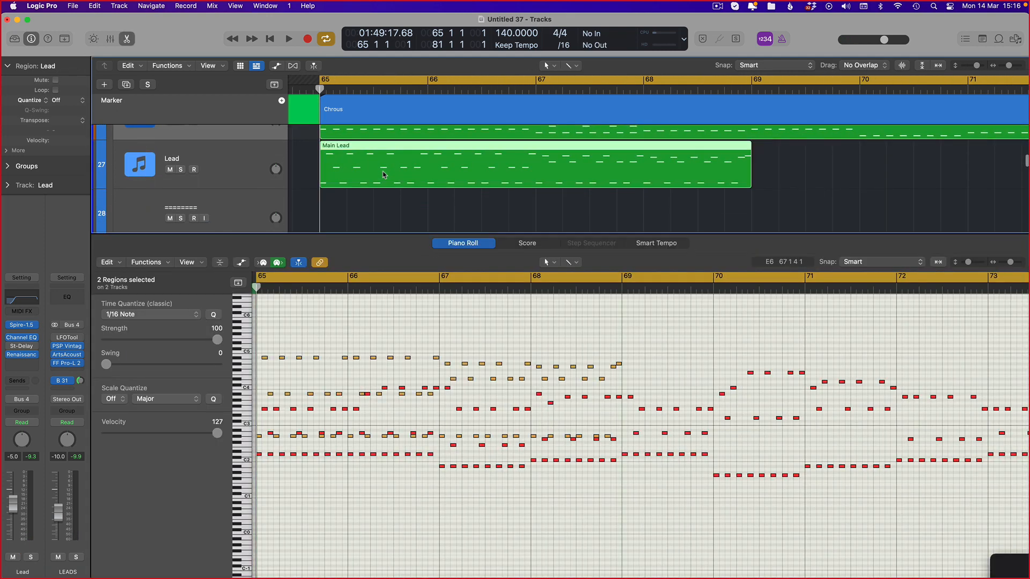
pyautogui.scroll(4, 475, 500)
# Compare the note patterns of the Lead and Main Lead regions by viewing each one separately
pyautogui.click(789, 204)
pyautogui.click(438, 165)
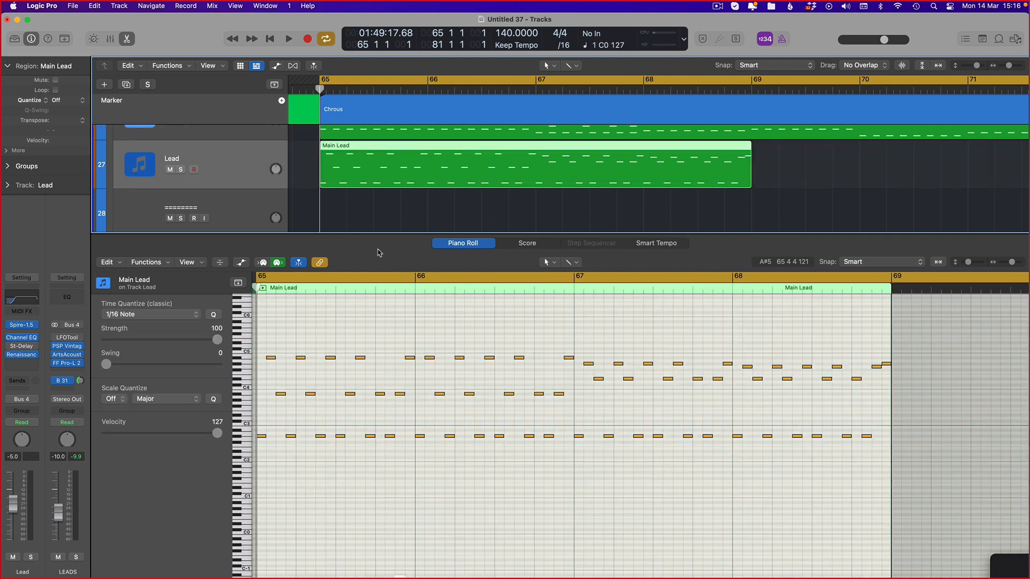
pyautogui.click(878, 196)
pyautogui.scroll(3, 504, 216)
pyautogui.click(644, 182)
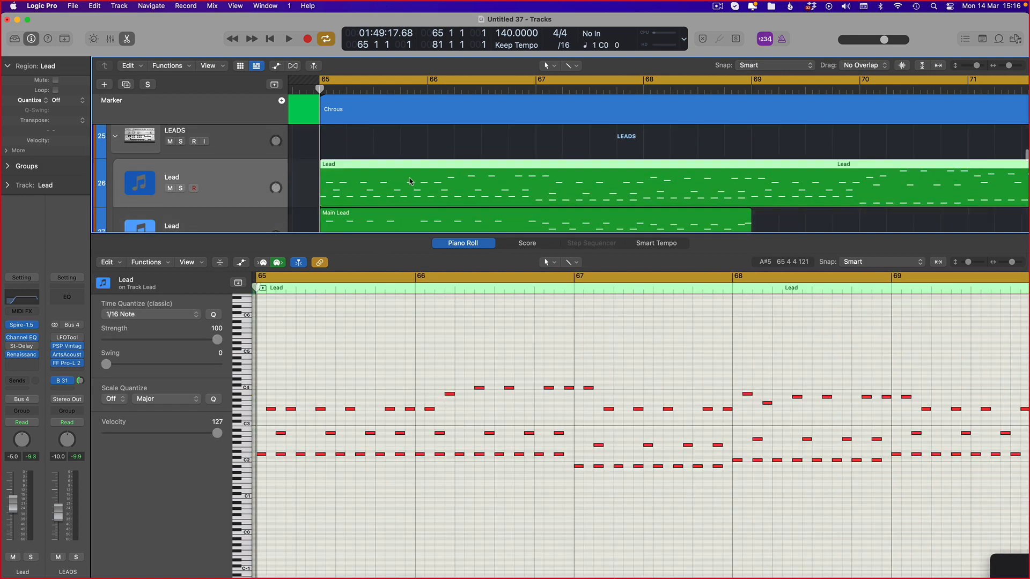
pyautogui.scroll(-2, 399, 209)
pyautogui.click(395, 213)
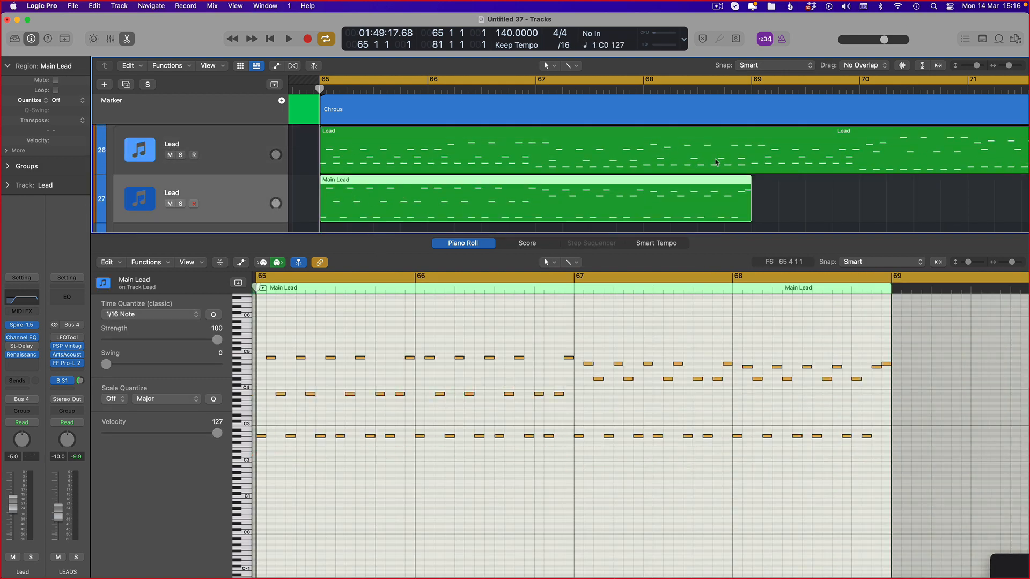
pyautogui.click(715, 162)
pyautogui.hscroll(-2, 413, 462)
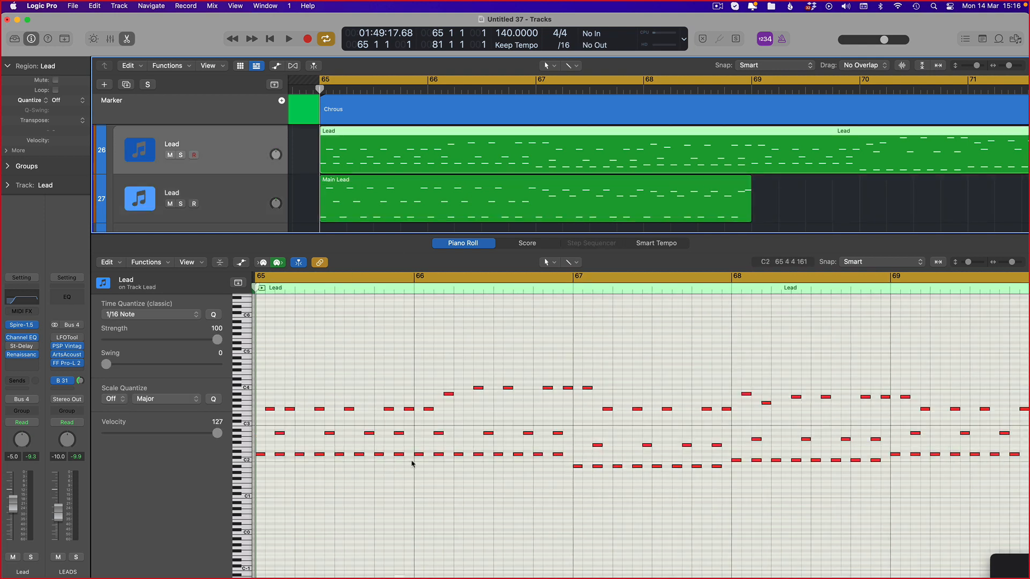
# Set the cycle range to bar 65 through the start of bar 67, and show the Main Lead region's notes
pyautogui.moveTo(281, 277); pyautogui.dragTo(595, 309)
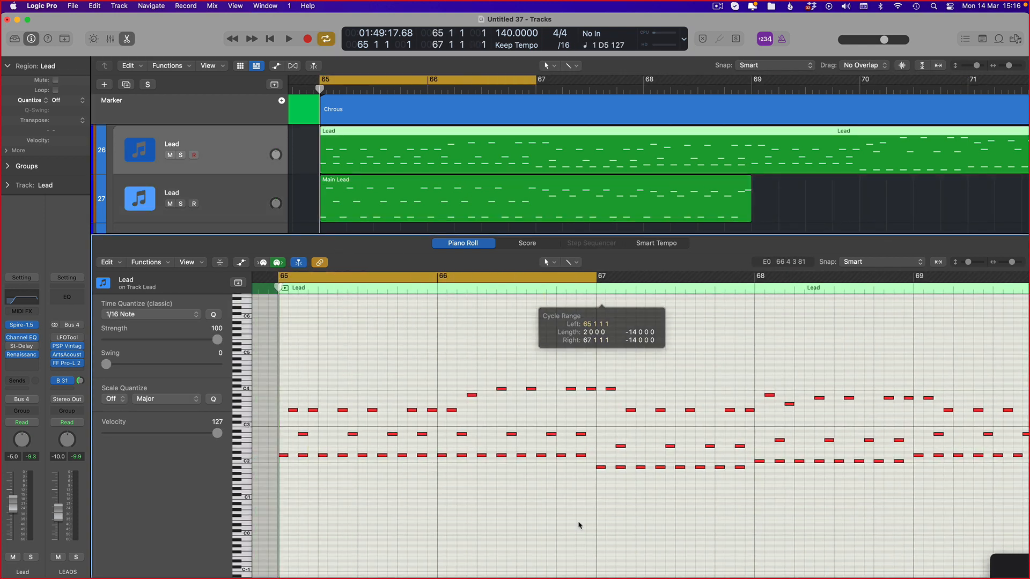
pyautogui.scroll(-2, 450, 157)
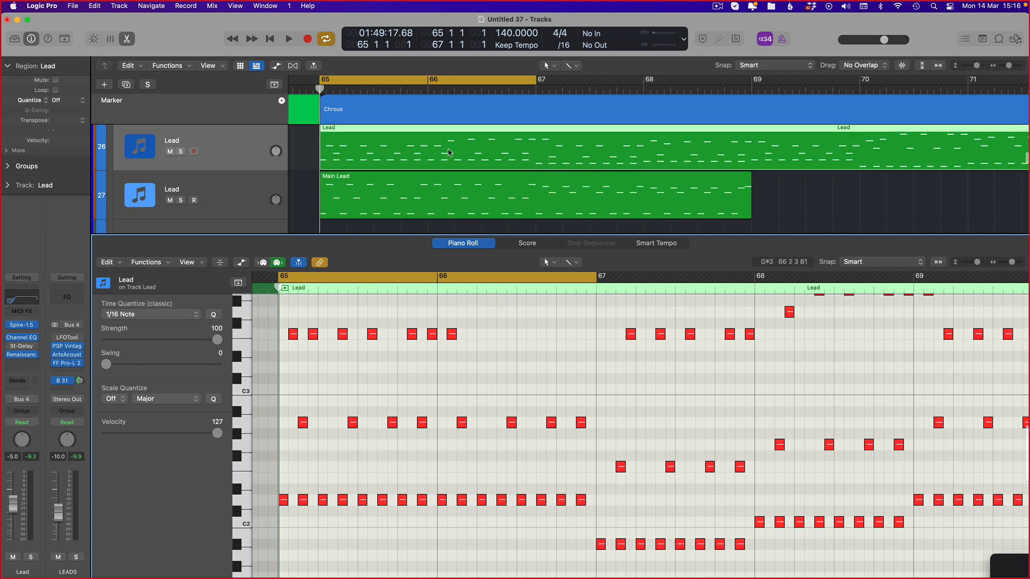
pyautogui.click(382, 179)
pyautogui.scroll(-5, 387, 487)
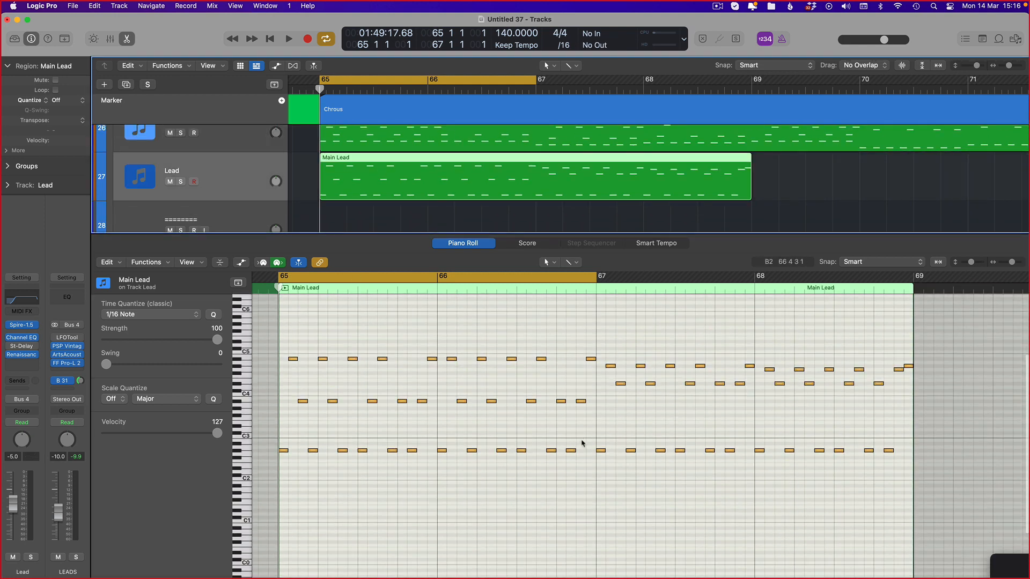
# Transpose the lowest row of Main Lead notes in bars 65 and 66 up to D3
pyautogui.moveTo(595, 439); pyautogui.dragTo(283, 470)
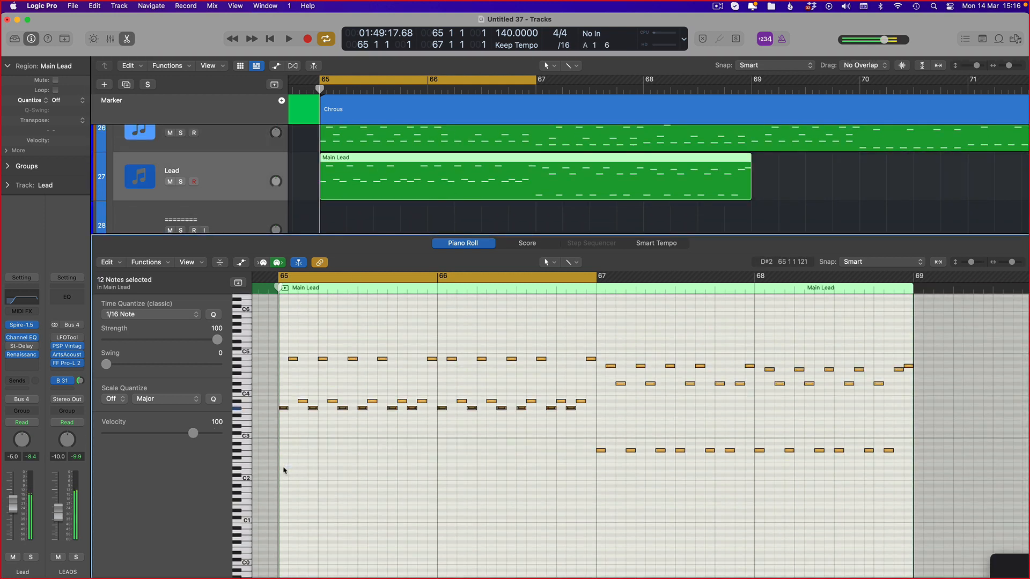
pyautogui.hotkey('alt', 'Up')
pyautogui.hotkey('alt', 'Up')
pyautogui.hotkey('alt', 'Up')
pyautogui.hotkey('alt', 'Up')
pyautogui.hotkey('alt', 'Up')
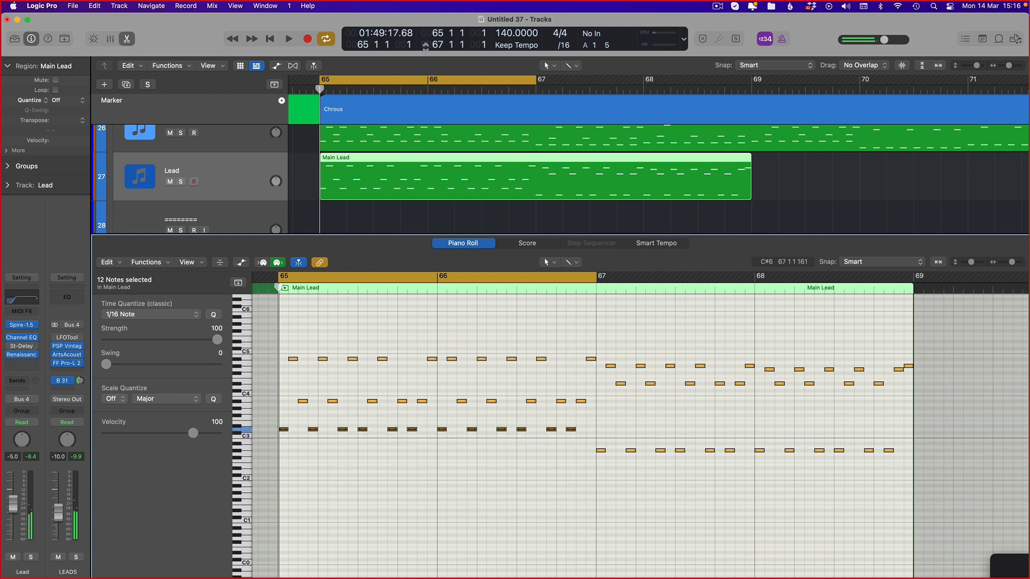
# Check the Lead region's pitches and lower the middle row of Main Lead notes in bars 65 and 66 to G3
pyautogui.scroll(4, 344, 181)
pyautogui.click(354, 157)
pyautogui.scroll(-3, 407, 503)
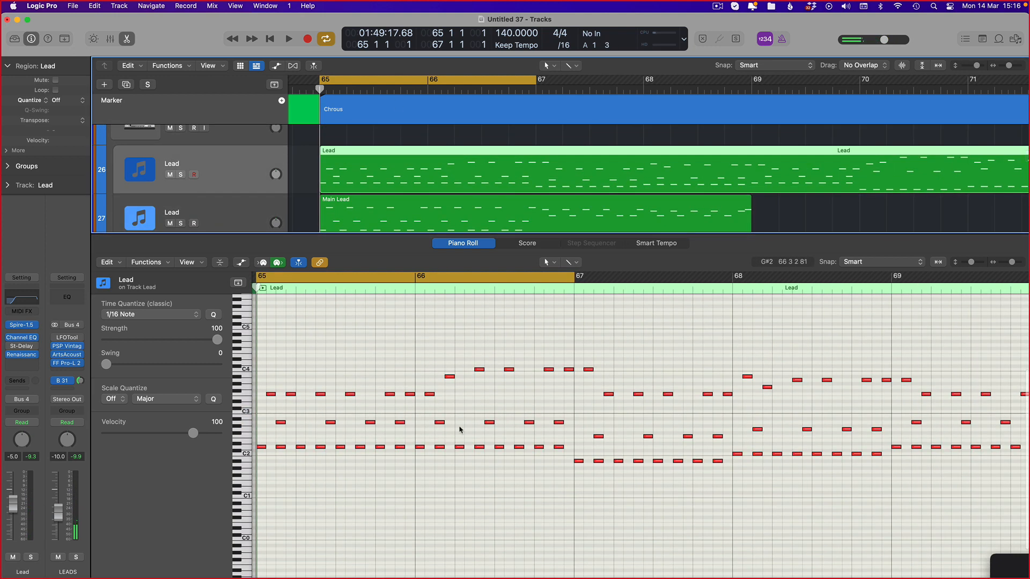
pyautogui.scroll(5, 268, 428)
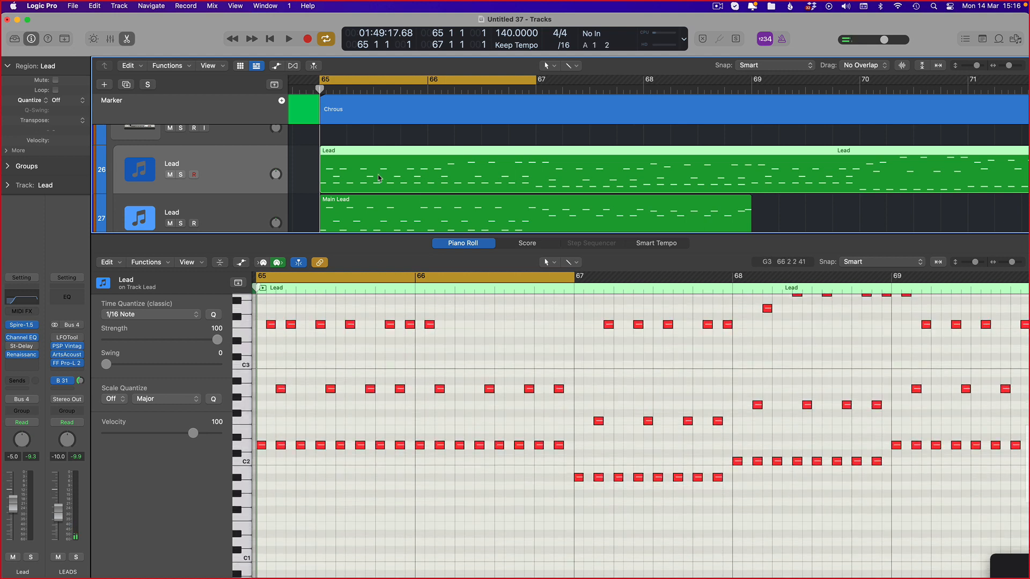
pyautogui.scroll(-3, 378, 179)
pyautogui.click(358, 159)
pyautogui.scroll(1, 358, 161)
pyautogui.moveTo(592, 407); pyautogui.dragTo(279, 442)
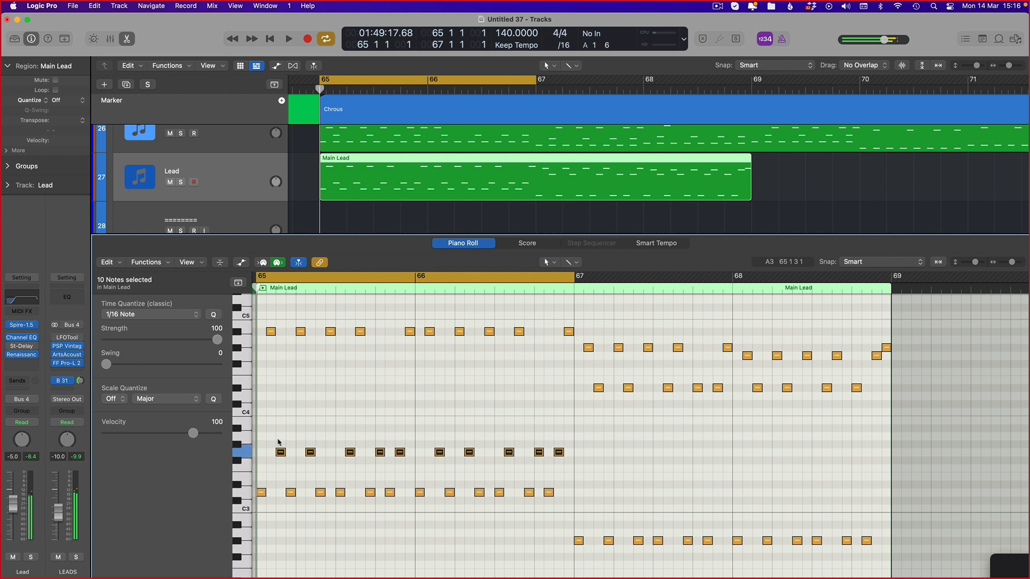
# Show both lead regions together to compare their pitches in bars 65 and 66
pyautogui.scroll(2, 343, 332)
pyautogui.keyDown('shift'); pyautogui.click(390, 146); pyautogui.keyUp('shift')
pyautogui.scroll(3, 359, 375)
pyautogui.scroll(-2, 359, 374)
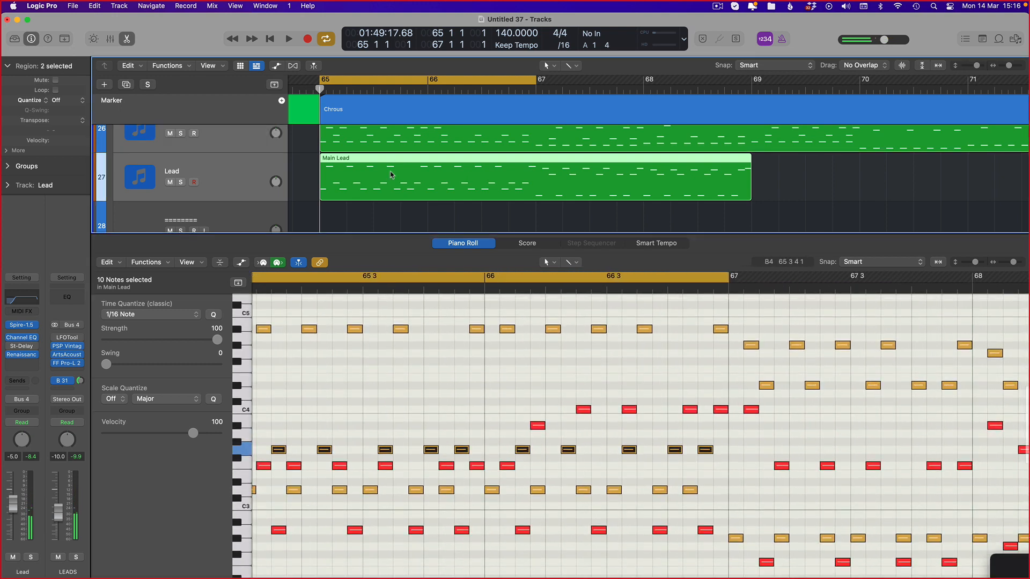
pyautogui.click(838, 199)
pyautogui.click(668, 188)
# Try all Main Lead notes one octave higher against the Lead region, and return them to their previous octave
pyautogui.click(561, 383)
pyautogui.press('super+a')
pyautogui.hotkey('alt', 'shift', 'Up')
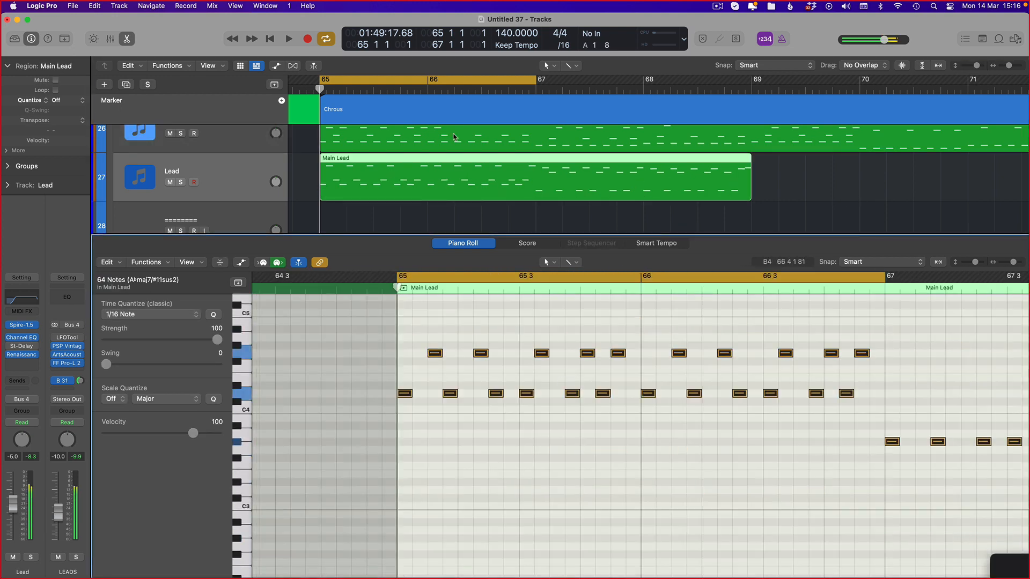
pyautogui.keyDown('shift'); pyautogui.click(455, 138); pyautogui.keyUp('shift')
pyautogui.scroll(-3, 544, 394)
pyautogui.scroll(3, 547, 387)
pyautogui.hotkey('alt', 'shift', 'Down')
pyautogui.scroll(-4, 558, 437)
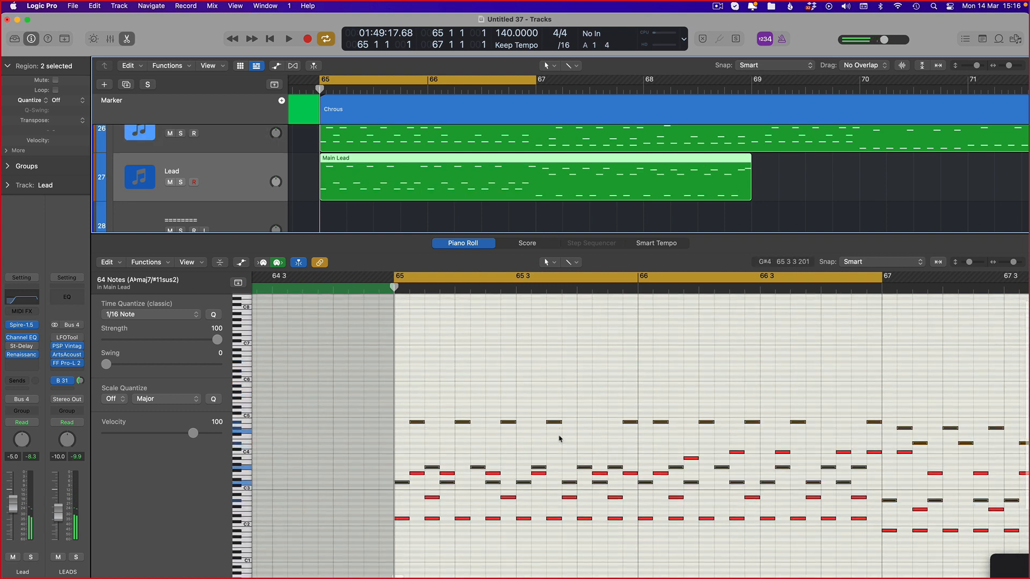
pyautogui.click(244, 407)
pyautogui.click(809, 182)
pyautogui.click(665, 185)
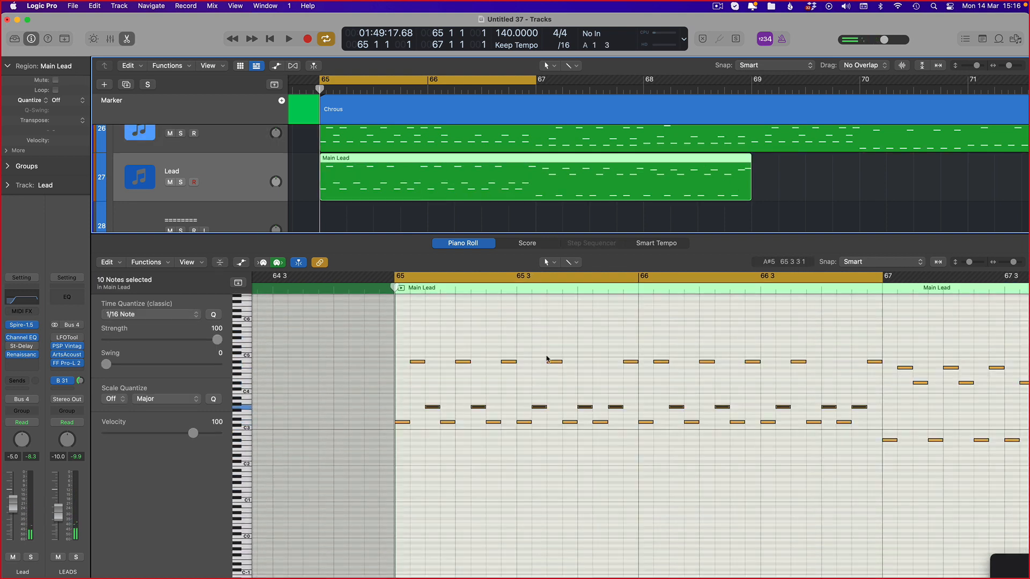
# Transpose all Main Lead notes down one octave and show them together with the Lead region's notes
pyautogui.click(548, 355)
pyautogui.press('super+a')
pyautogui.hotkey('alt', 'shift', 'Down')
pyautogui.keyDown('shift'); pyautogui.click(456, 140); pyautogui.keyUp('shift')
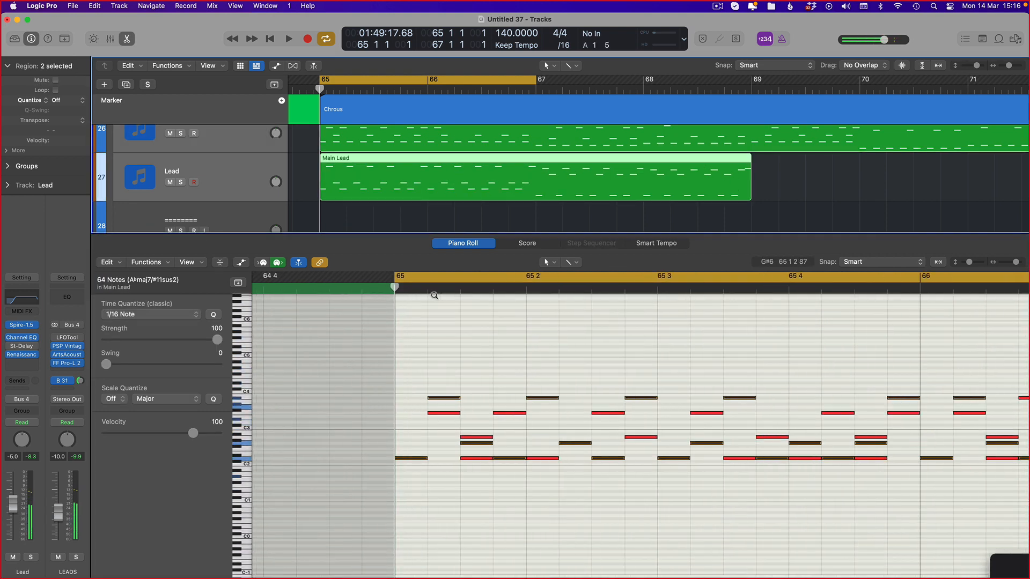
pyautogui.hscroll(5, 448, 457)
pyautogui.hscroll(-3, 375, 288)
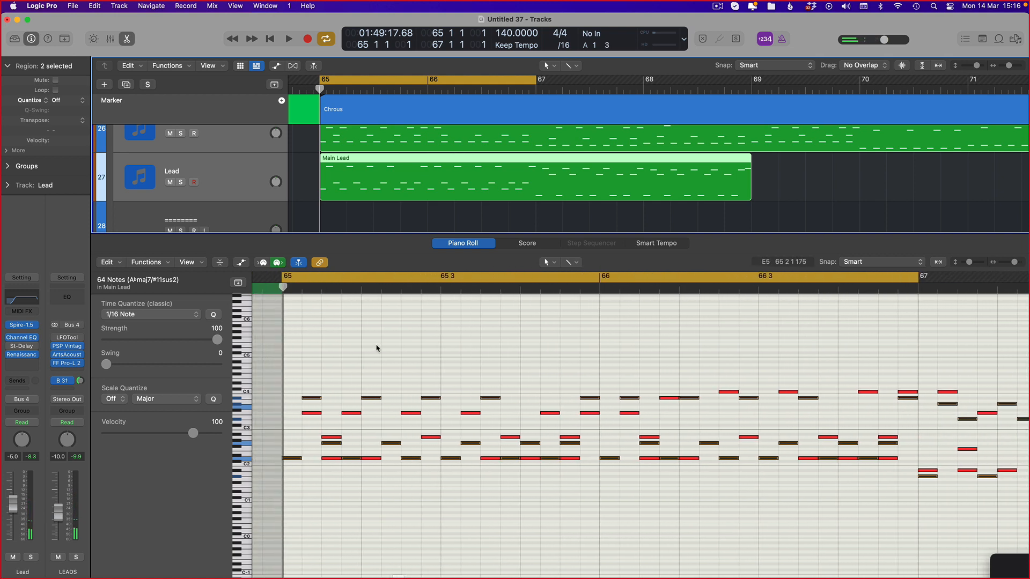
# Display only the Main Lead region's notes in the piano roll
pyautogui.click(880, 200)
pyautogui.press('p')
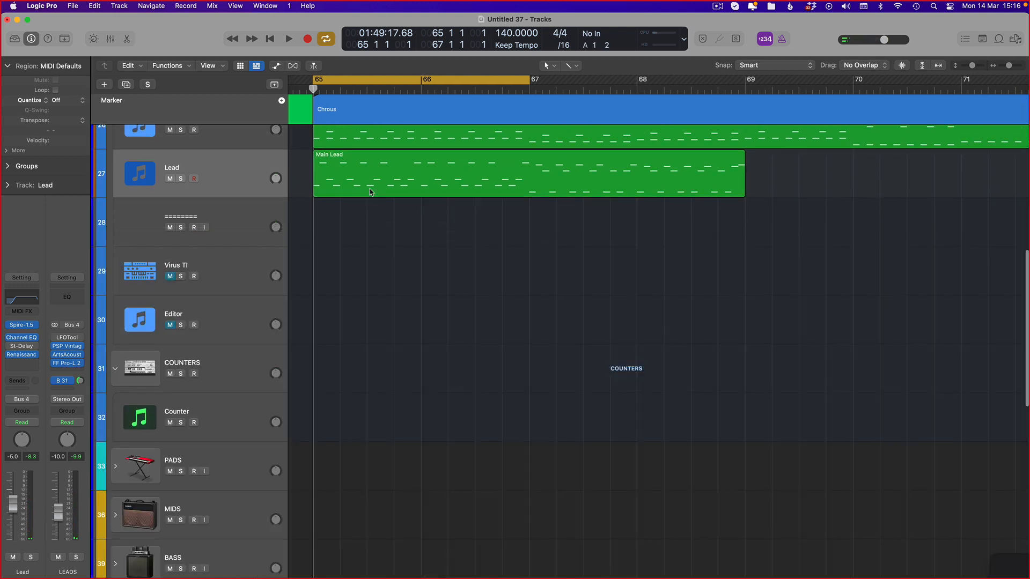
pyautogui.scroll(1, 372, 189)
pyautogui.click(372, 190)
pyautogui.press('p')
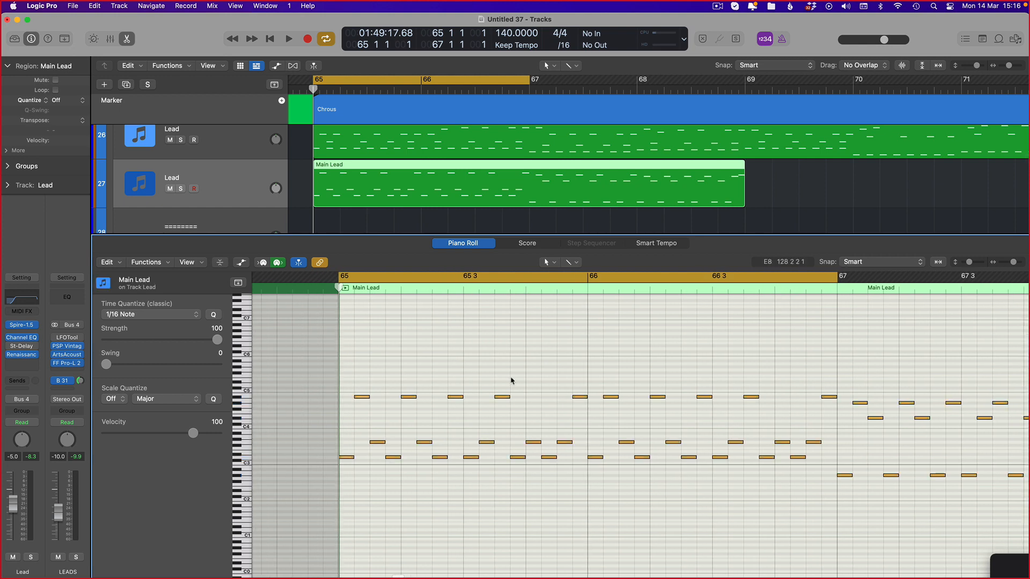
# Show the Lead region's notes, solo track 26 and play it briefly from bar 65
pyautogui.click(399, 141)
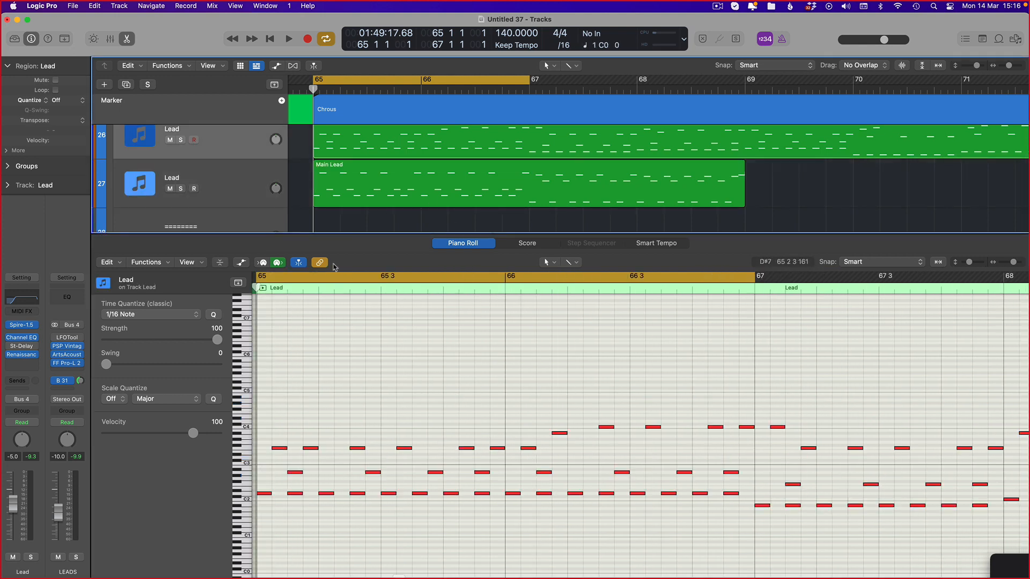
pyautogui.scroll(2, 351, 195)
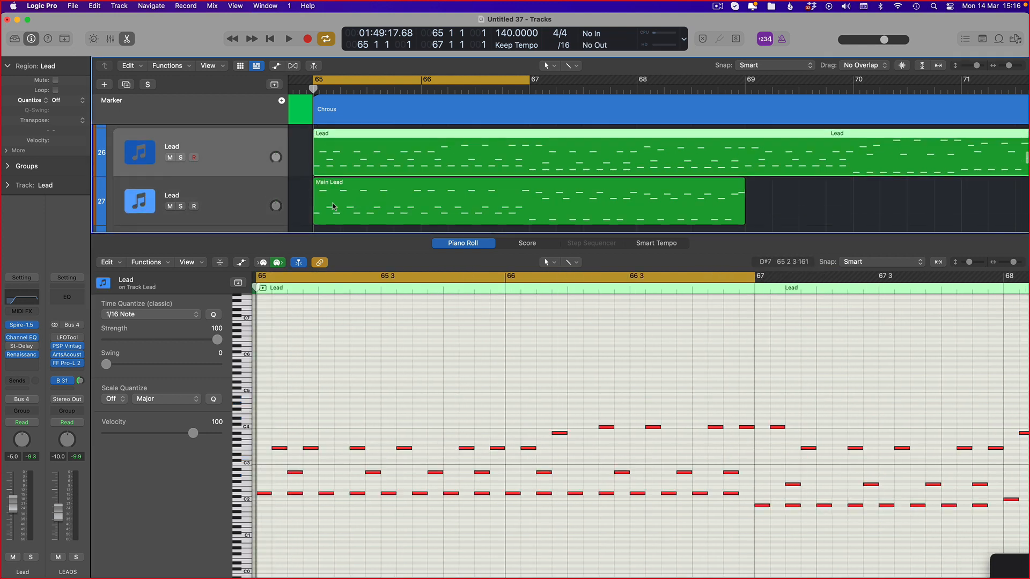
pyautogui.click(180, 158)
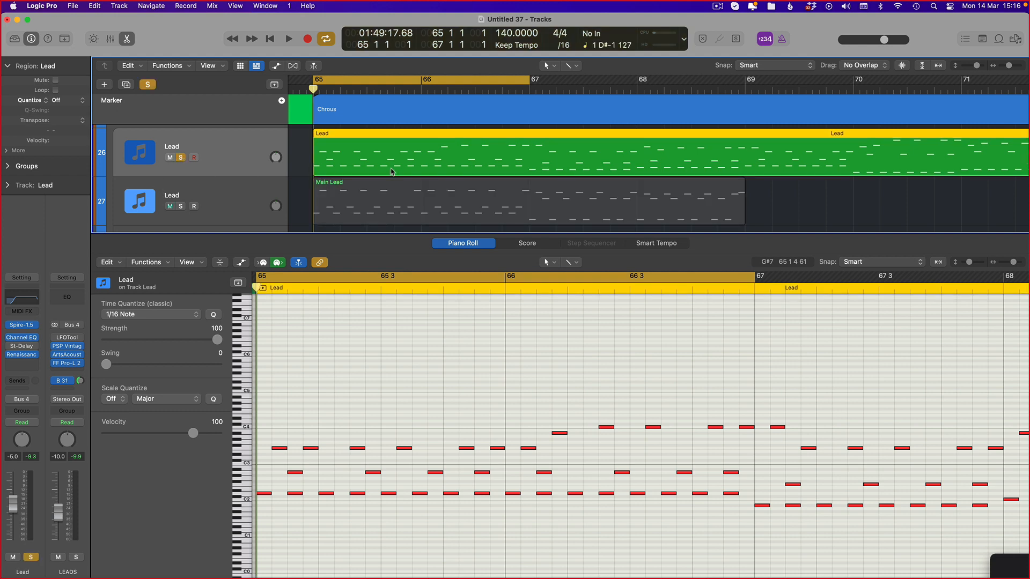
pyautogui.press('space')
pyautogui.press('space')
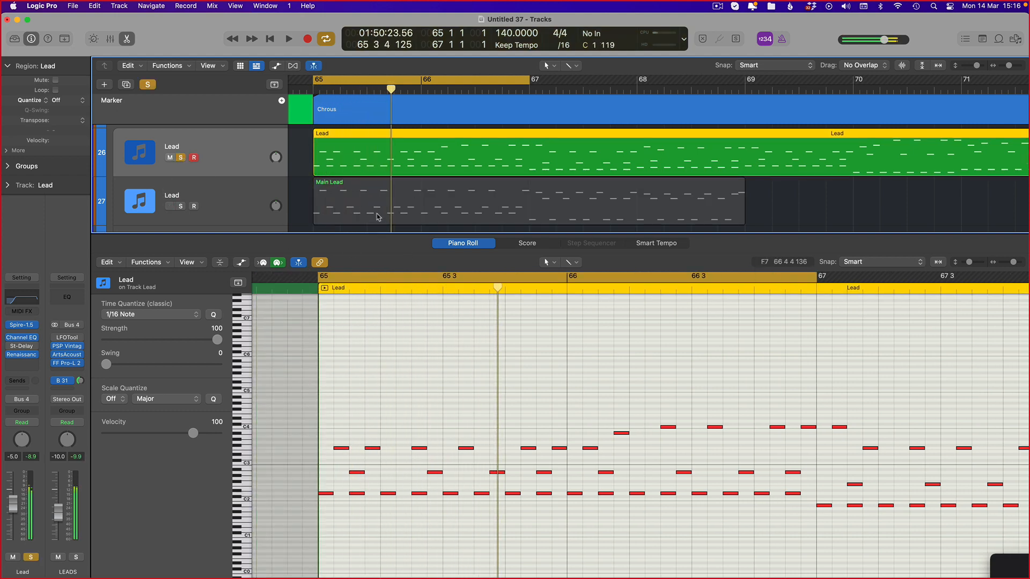
# Remove the two lower rows of Main Lead notes in bars 65 and 66 and show both lead regions together
pyautogui.click(376, 214)
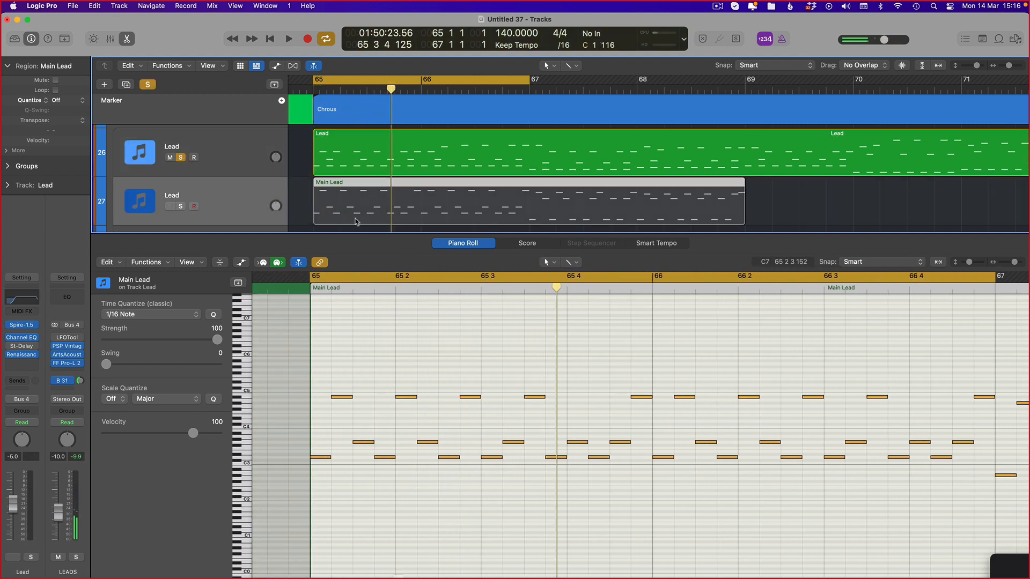
pyautogui.scroll(-3, 381, 279)
pyautogui.scroll(-3, 823, 420)
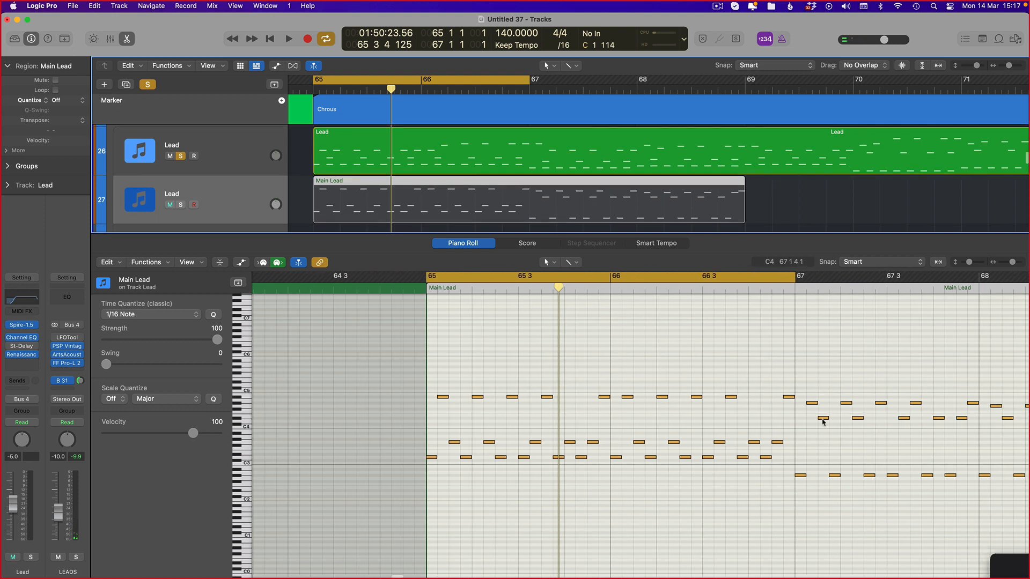
pyautogui.moveTo(790, 421); pyautogui.dragTo(390, 510)
pyautogui.keyDown('shift'); pyautogui.click(390, 155); pyautogui.keyUp('shift')
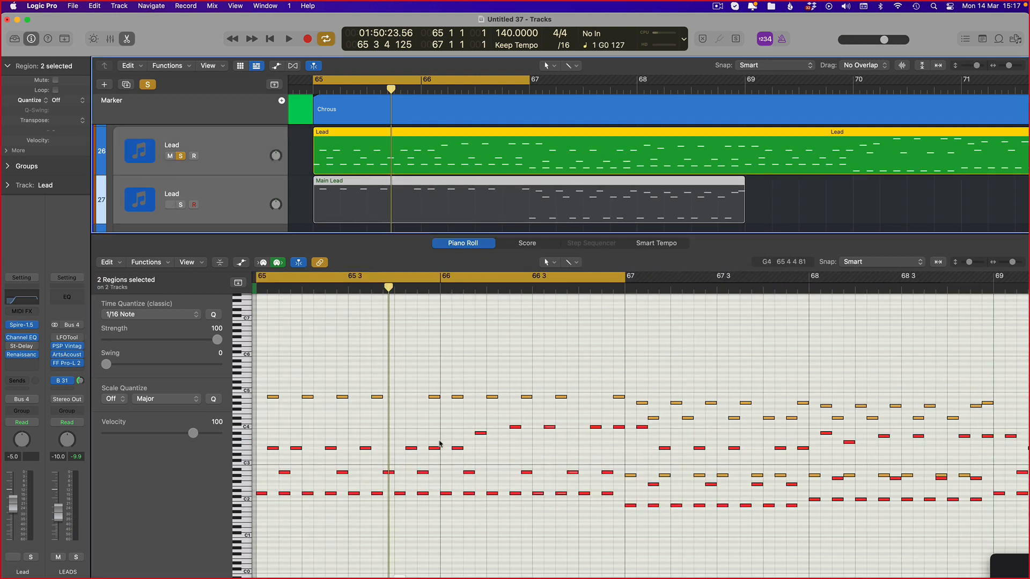
# Try aligning two of the Lead region's F3 notes in bar 65 with Main Lead's top row, and undo these edits and the note removal
pyautogui.scroll(5, 375, 441)
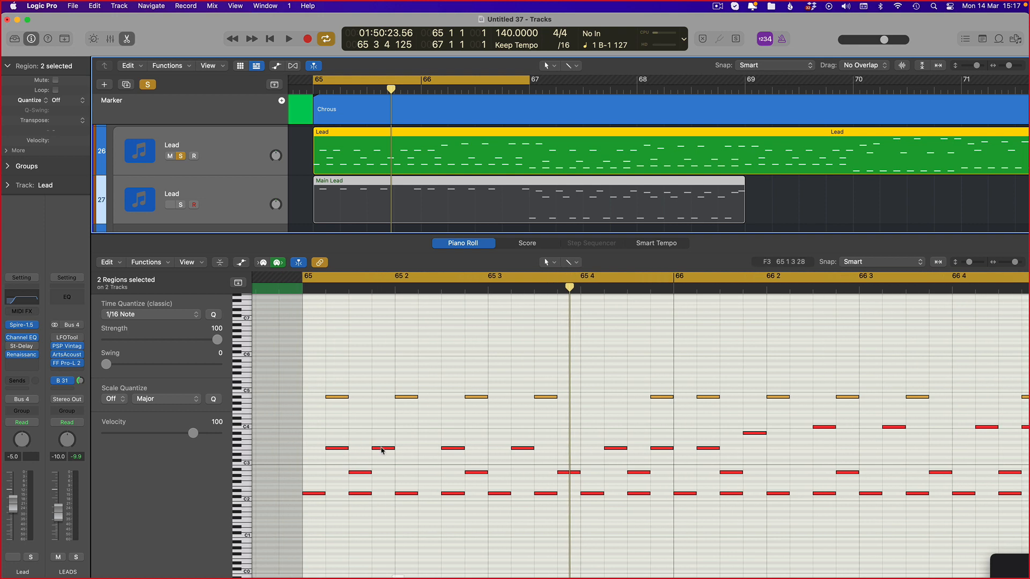
pyautogui.moveTo(383, 451); pyautogui.dragTo(481, 450)
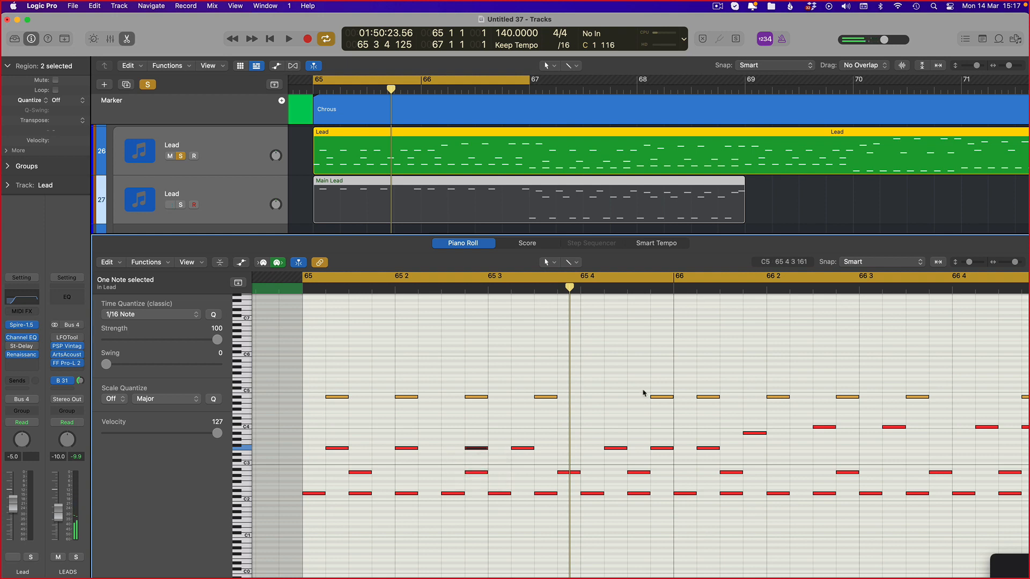
pyautogui.press('super+z')
pyautogui.press('super+z')
pyautogui.press('super+z')
# Undo the earlier Main Lead edits to restore the region's original pitches and full length
pyautogui.click(341, 190)
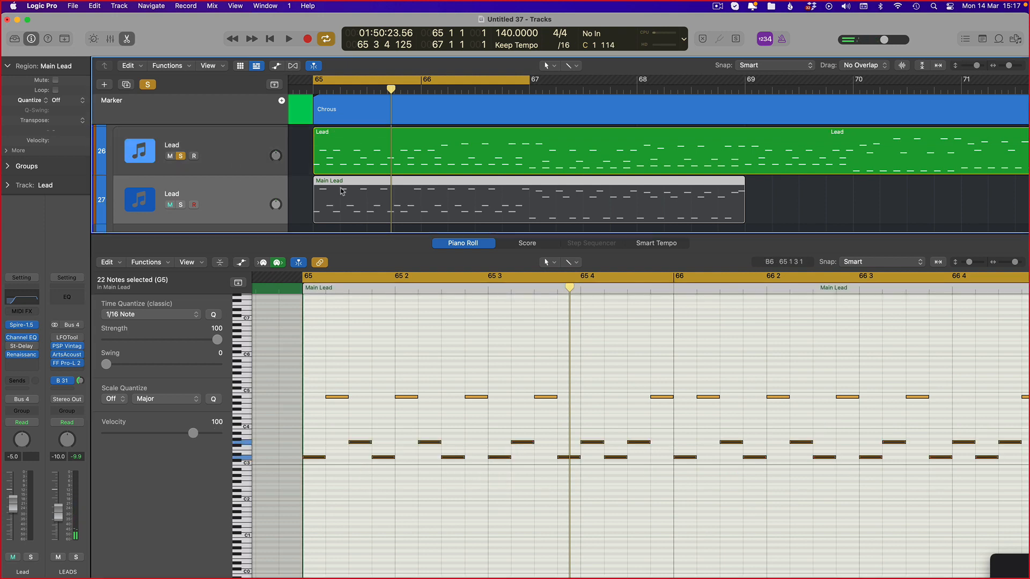
pyautogui.click(818, 214)
pyautogui.press('e')
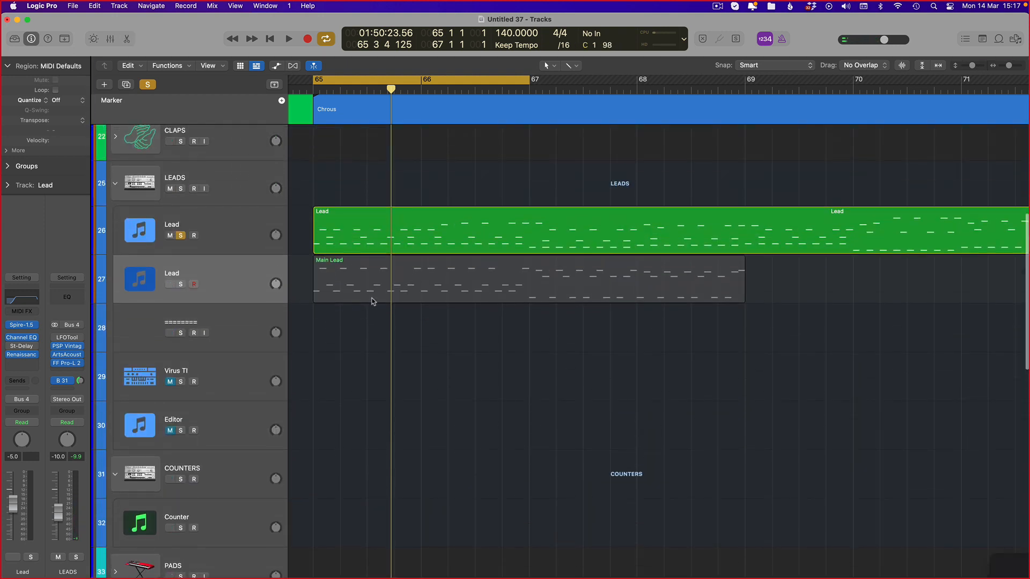
pyautogui.click(339, 278)
pyautogui.press('e')
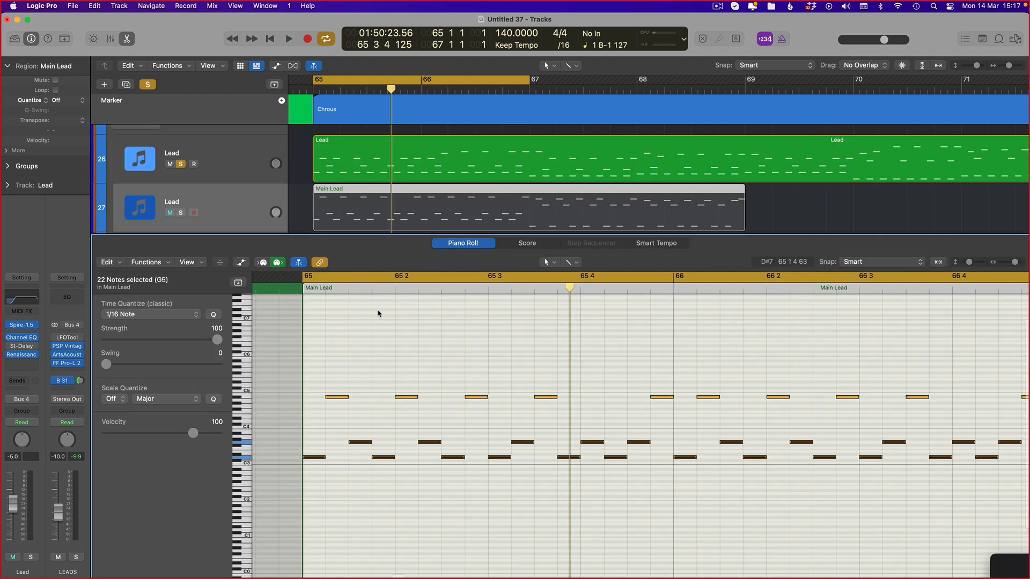
pyautogui.click(378, 314)
pyautogui.press('super+z')
pyautogui.press('super+z')
pyautogui.press('super+z')
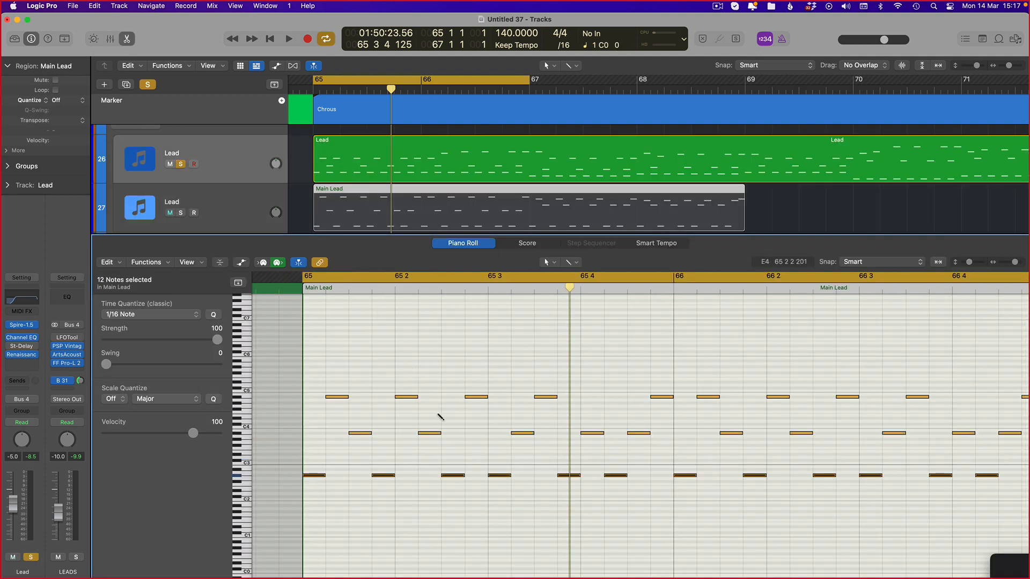
pyautogui.press('super+shift+z')
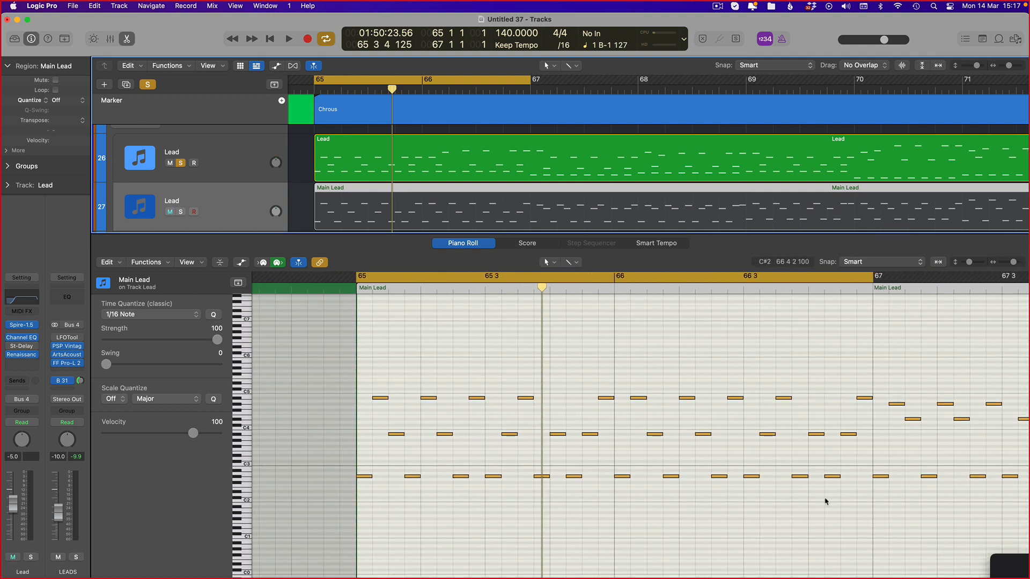
# Raise the velocity of all notes in the Lead region to 127
pyautogui.click(379, 141)
pyautogui.click(456, 515)
pyautogui.scroll(-2, 455, 516)
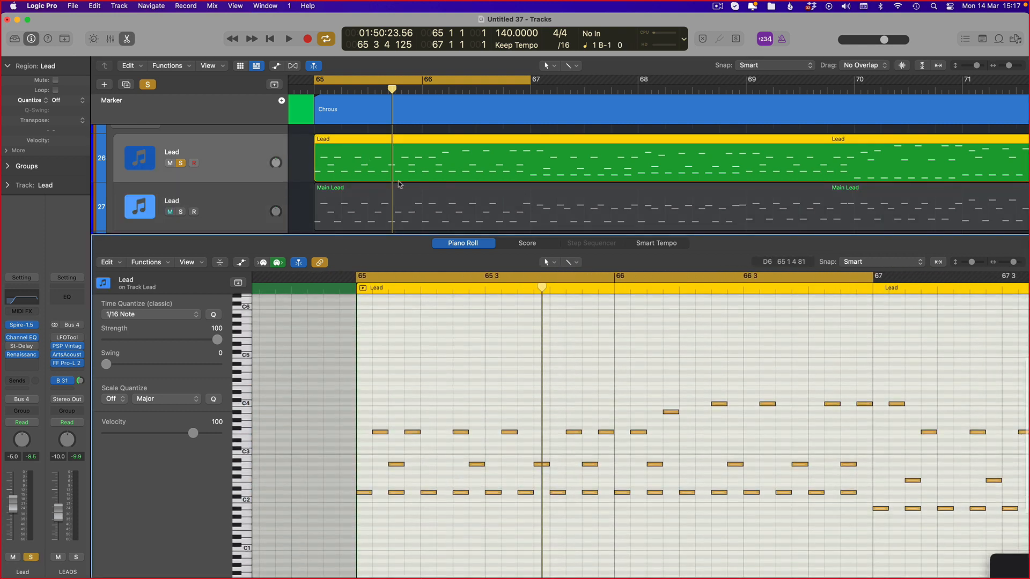
pyautogui.click(373, 171)
pyautogui.scroll(-1, 373, 172)
pyautogui.hscroll(-5, 491, 388)
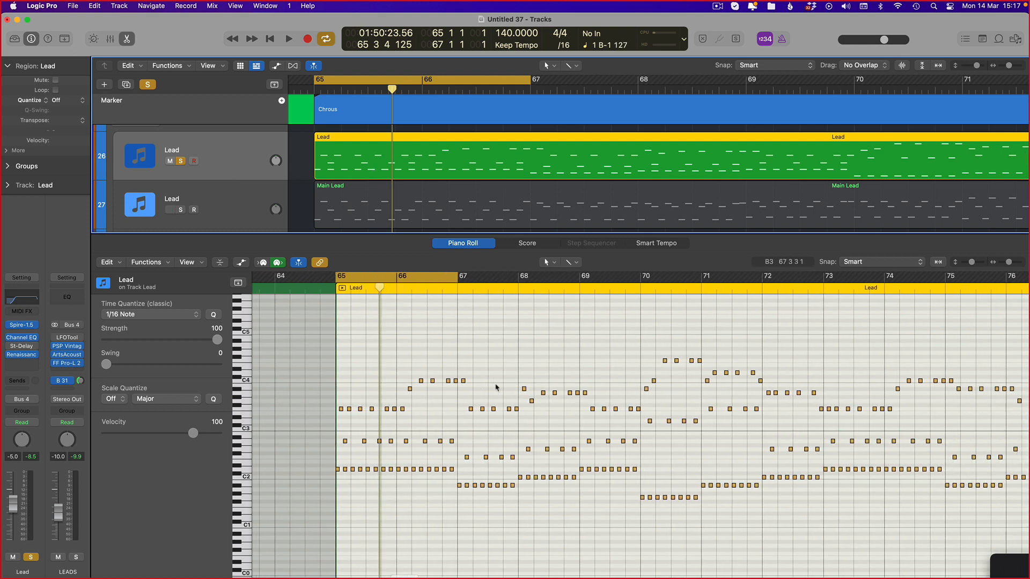
pyautogui.press('cmd+a')
pyautogui.press('t')
pyautogui.press('v')
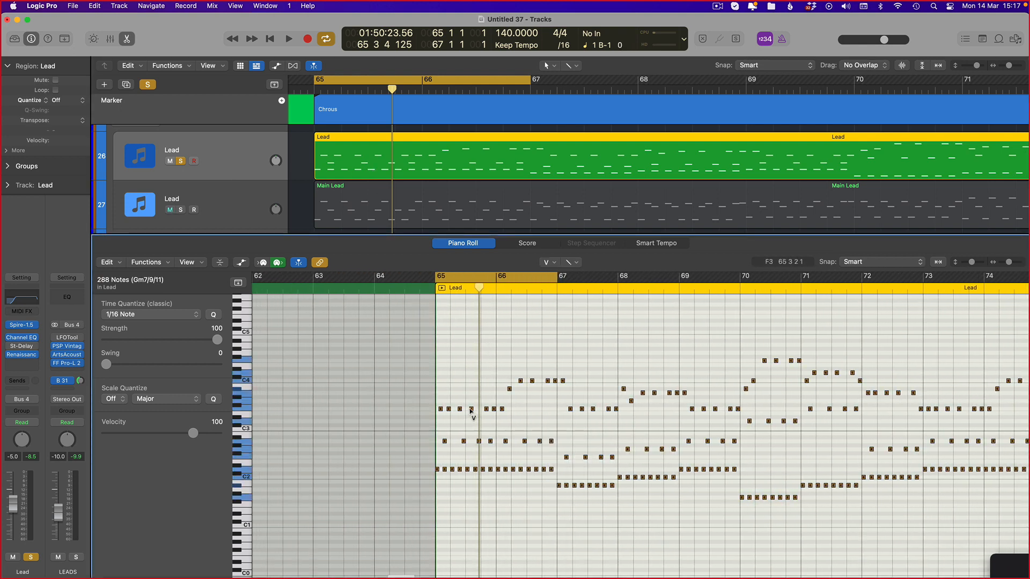
pyautogui.moveTo(470, 408); pyautogui.dragTo(465, 341)
# Take track 26 off solo, mute it, and show the Main Lead region's notes
pyautogui.click(170, 161)
pyautogui.click(181, 160)
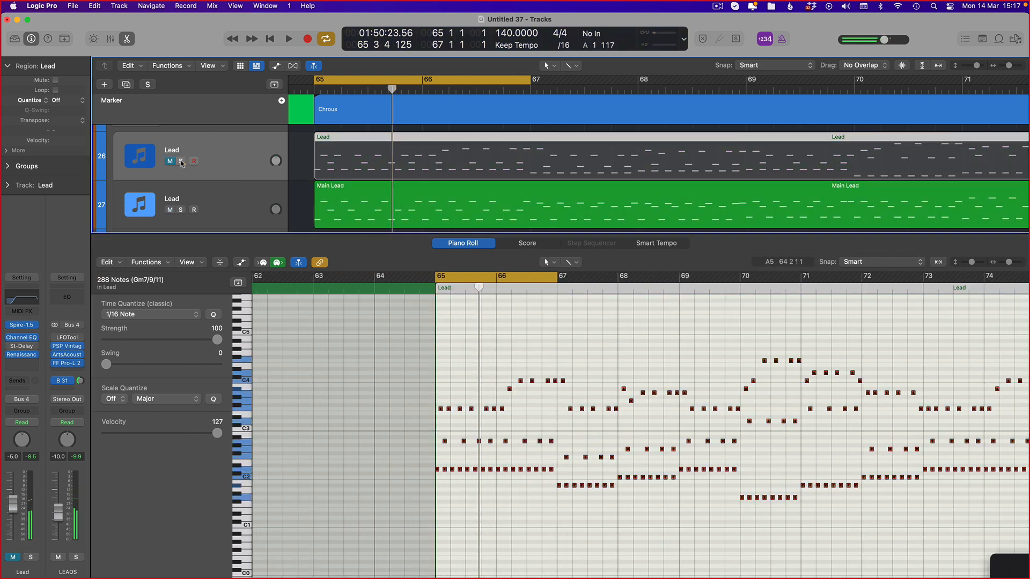
pyautogui.press('super+Right')
pyautogui.hscroll(2, 387, 380)
pyautogui.click(387, 380)
pyautogui.hscroll(-3, 311, 153)
pyautogui.click(311, 153)
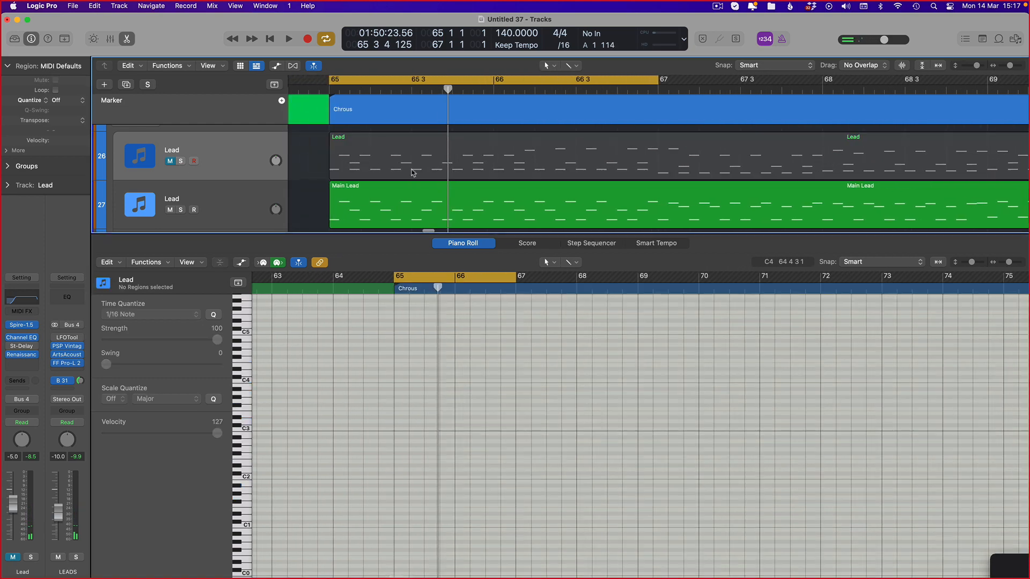
pyautogui.click(412, 173)
pyautogui.click(378, 202)
pyautogui.press('super+Right')
pyautogui.hscroll(-3, 427, 455)
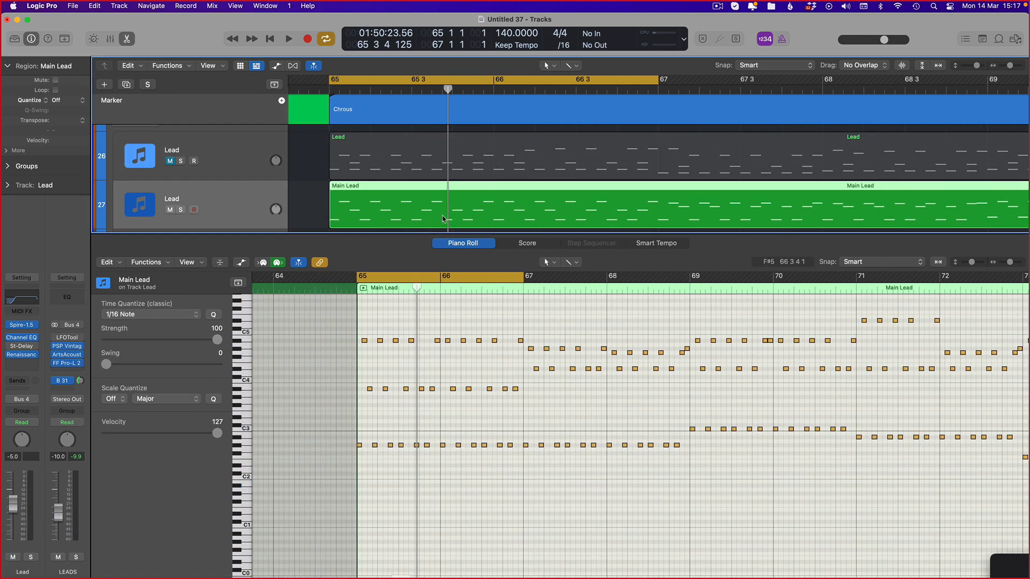
# Switch between the Lead and Main Lead regions to compare their note rows in bars 65 and 66
pyautogui.click(413, 175)
pyautogui.press('super+Right')
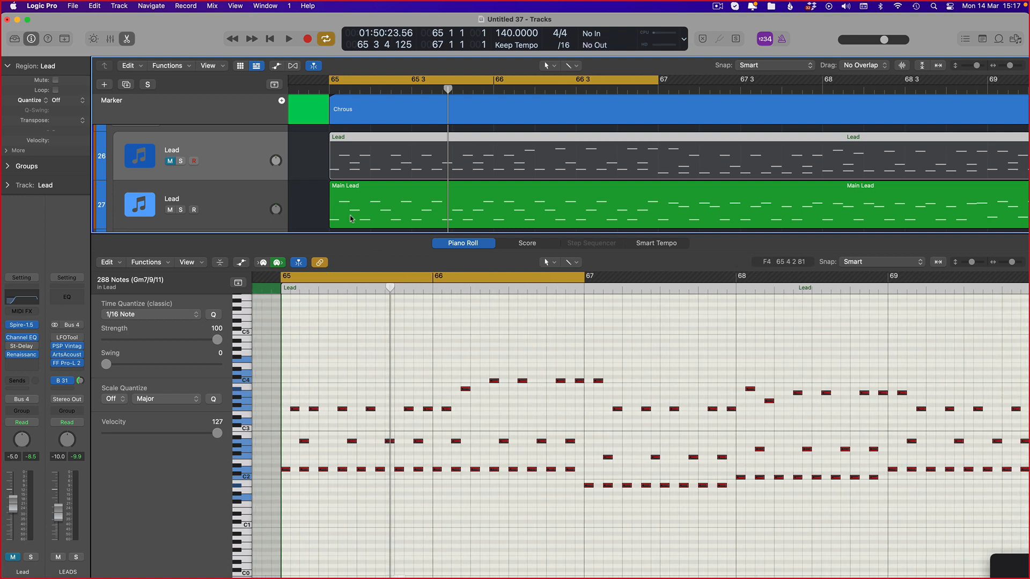
pyautogui.scroll(2, 417, 220)
pyautogui.click(414, 214)
pyautogui.scroll(-5, 399, 190)
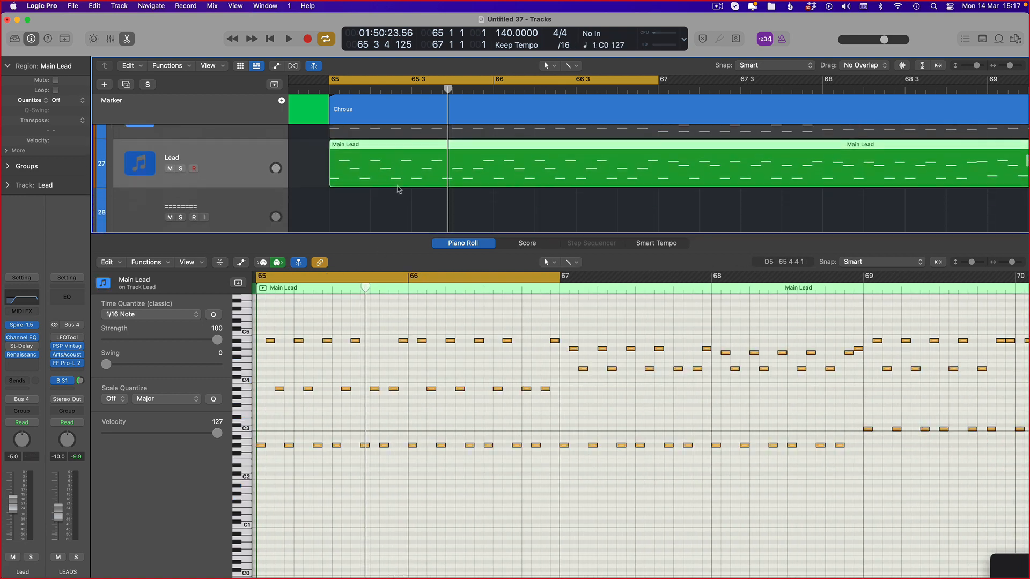
pyautogui.hscroll(-2, 549, 492)
pyautogui.click(452, 115)
pyautogui.scroll(5, 440, 161)
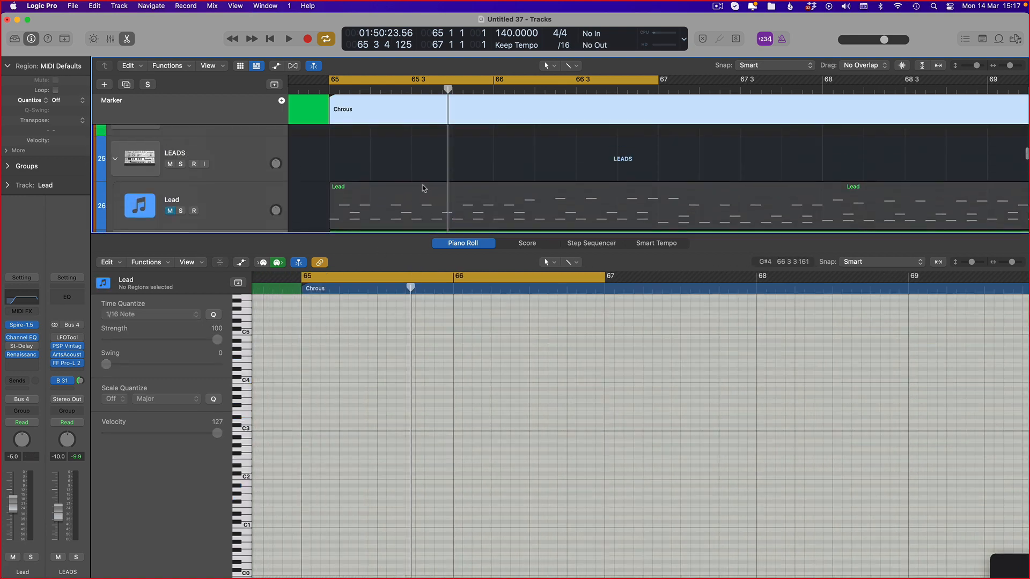
pyautogui.click(399, 210)
pyautogui.hscroll(2, 510, 524)
pyautogui.click(511, 523)
pyautogui.press('super+Down')
pyautogui.scroll(-3, 472, 473)
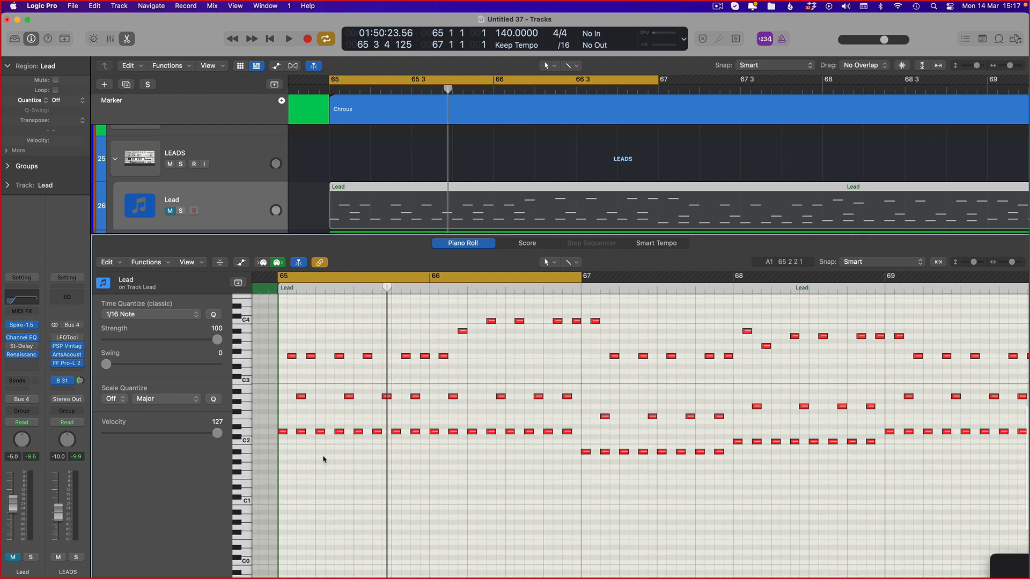
pyautogui.scroll(-2, 438, 204)
pyautogui.scroll(-2, 439, 204)
# Lower the bottom row of Main Lead notes in bars 65 and 66 to D2
pyautogui.click(439, 204)
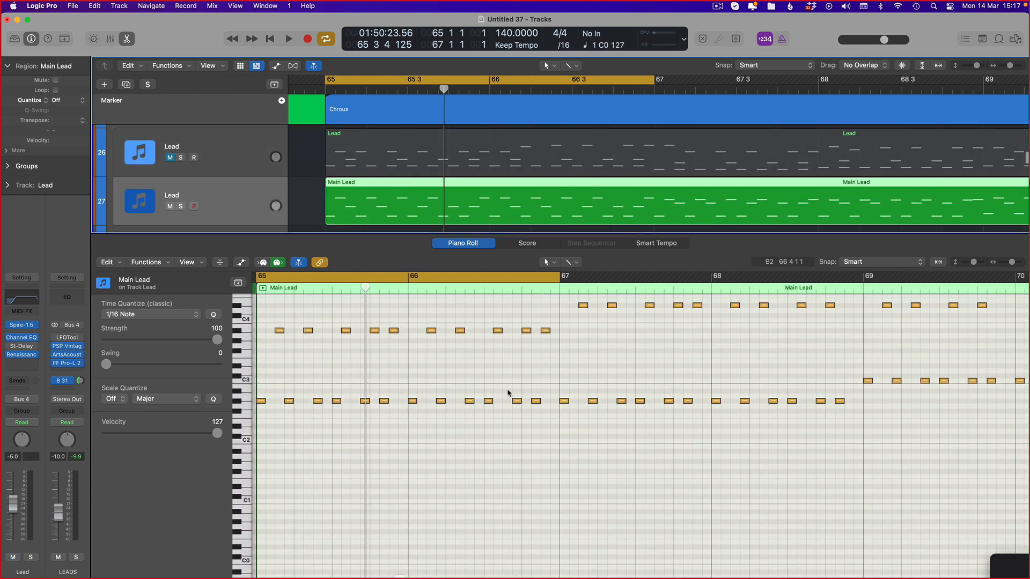
pyautogui.hscroll(-2, 590, 396)
pyautogui.moveTo(677, 391); pyautogui.dragTo(372, 415)
pyautogui.hotkey('alt', 'Down')
pyautogui.hotkey('alt', 'Down')
pyautogui.hotkey('alt', 'Down')
pyautogui.hotkey('alt', 'Down')
pyautogui.hotkey('alt', 'Down')
pyautogui.hotkey('alt', 'Down')
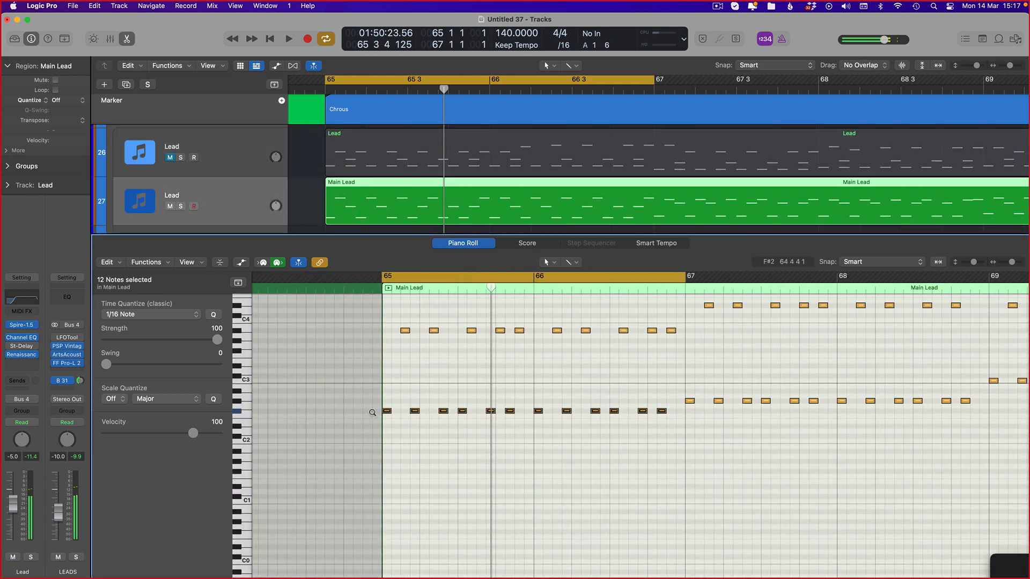
# Lower the middle row of Main Lead notes in bars 65 and 66 to G2
pyautogui.moveTo(373, 323); pyautogui.dragTo(701, 350)
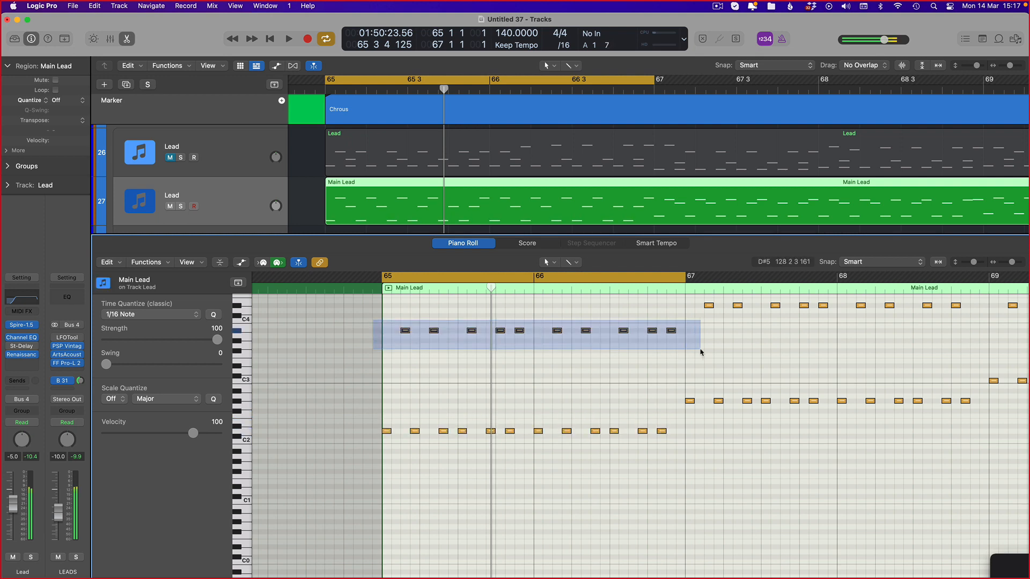
pyautogui.hotkey('alt', 'Down')
pyautogui.hotkey('alt', 'Down')
pyautogui.hotkey('alt', 'Down')
pyautogui.hotkey('alt', 'shift', 'Down')
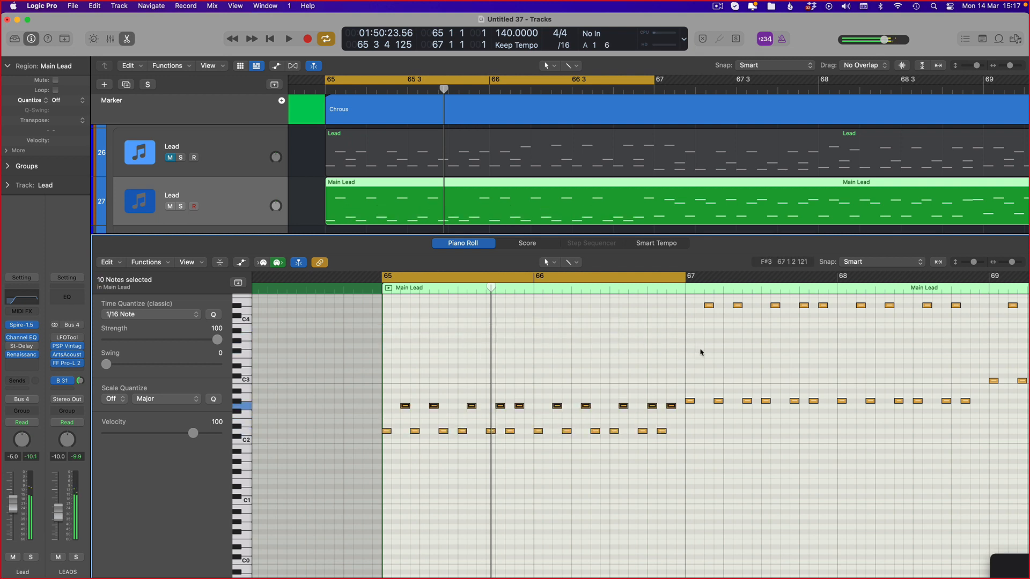
# Show the Lead region's notes and shorten the cycle range to run from bar 65 to 66 1 3 1
pyautogui.scroll(-2, 697, 359)
pyautogui.scroll(3, 441, 384)
pyautogui.click(351, 132)
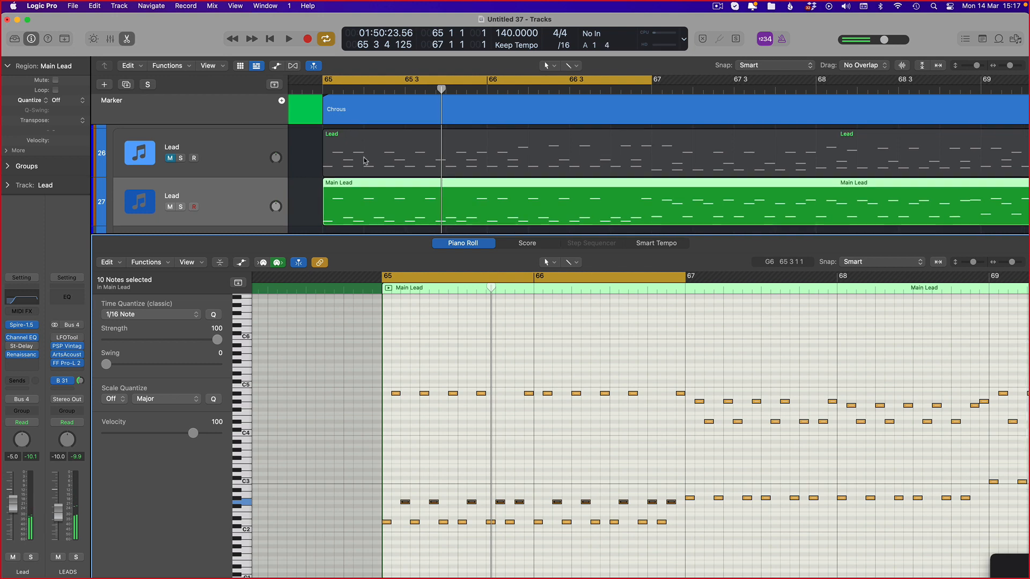
pyautogui.hscroll(-5, 354, 333)
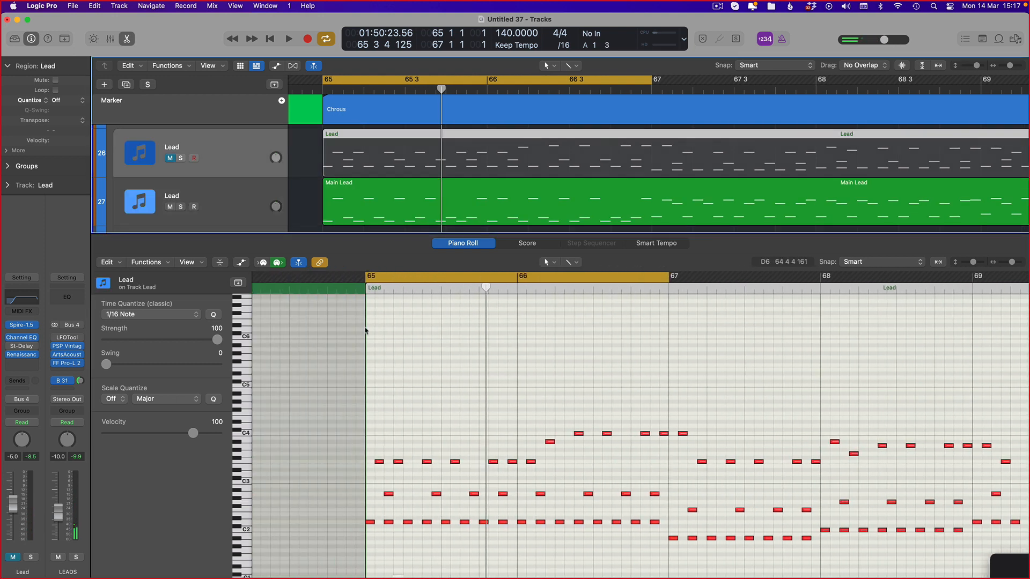
pyautogui.click(391, 277)
pyautogui.moveTo(391, 278); pyautogui.dragTo(557, 280)
# Compare the Lead region's upper notes around bar 65 with the Main Lead region's top row
pyautogui.hscroll(1, 537, 375)
pyautogui.scroll(5, 477, 482)
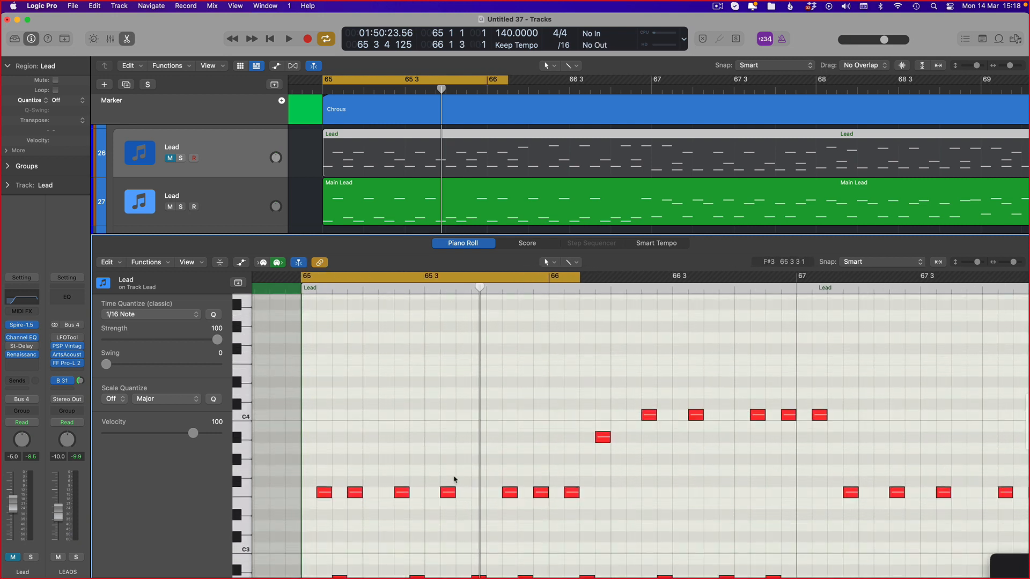
pyautogui.scroll(-1, 359, 487)
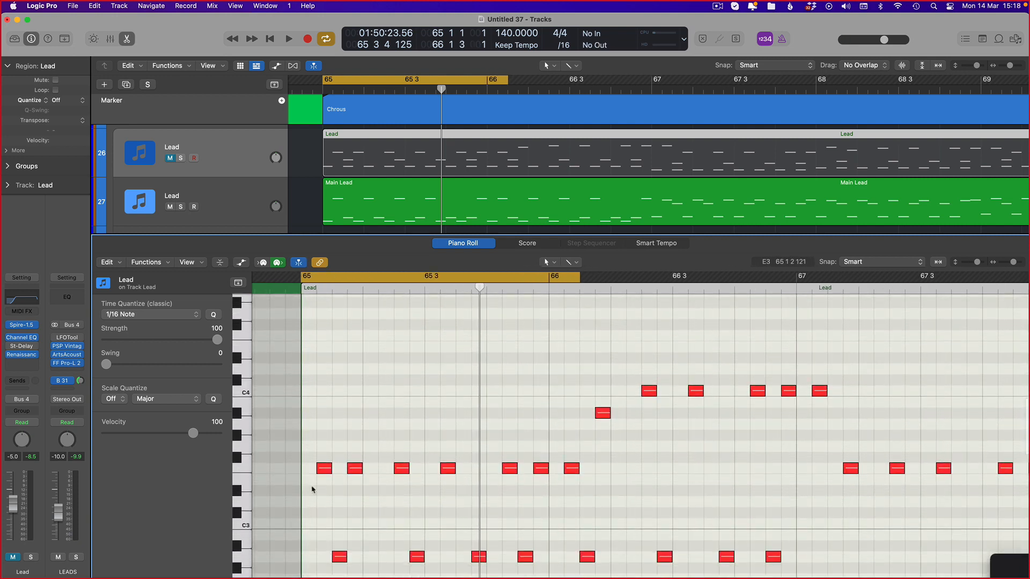
pyautogui.click(394, 226)
pyautogui.scroll(-3, 430, 384)
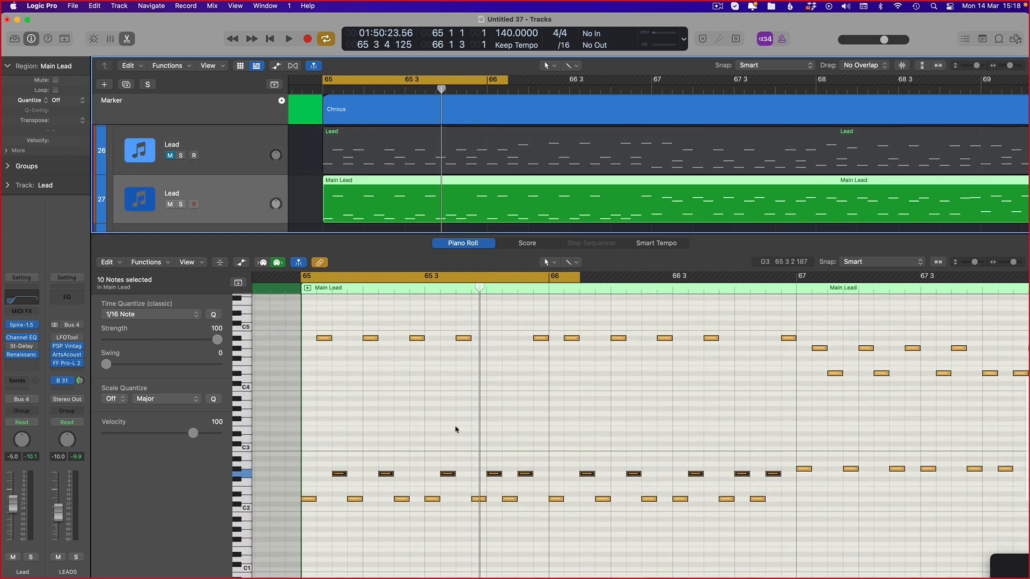
# Lower the first six top-row Main Lead notes, from bar 65 to the start of bar 66, to F3
pyautogui.click(538, 386)
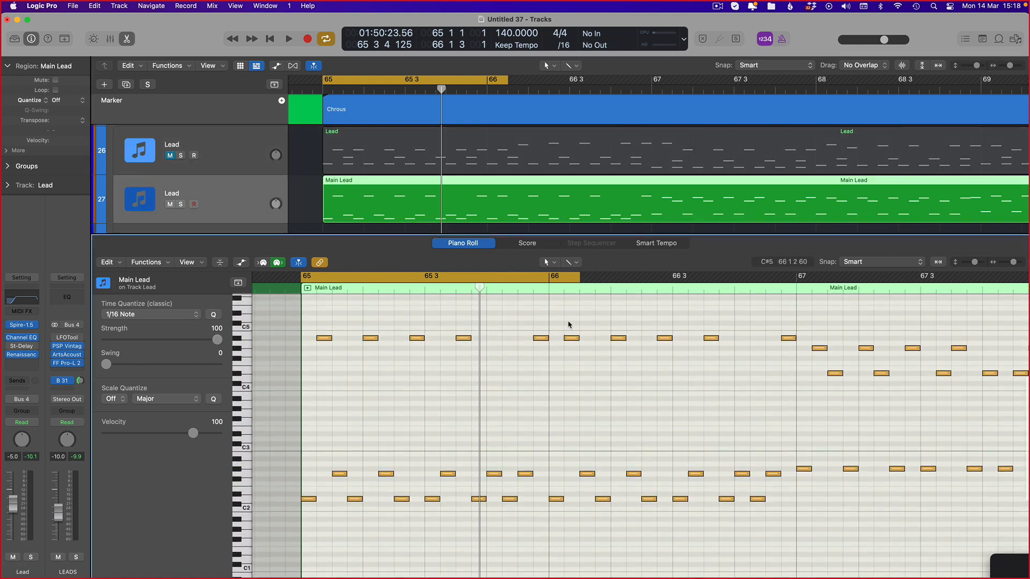
pyautogui.moveTo(576, 325); pyautogui.dragTo(283, 363)
pyautogui.hotkey('alt', 'Down')
pyautogui.hotkey('alt', 'Down')
pyautogui.hotkey('alt', 'Down')
pyautogui.hotkey('alt', 'Down')
pyautogui.hotkey('alt', 'Down')
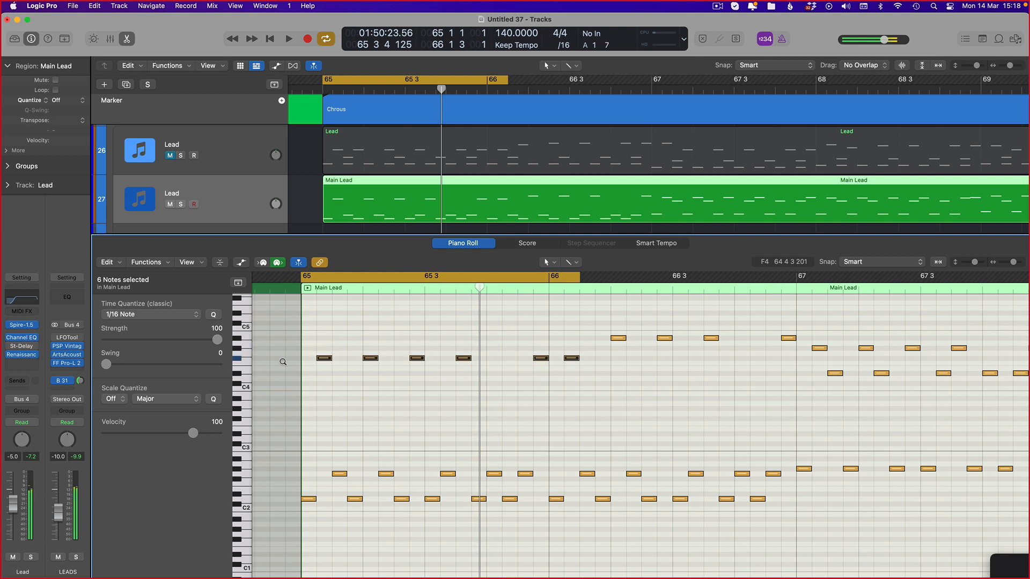
pyautogui.hotkey('shift', 'alt', 'Down')
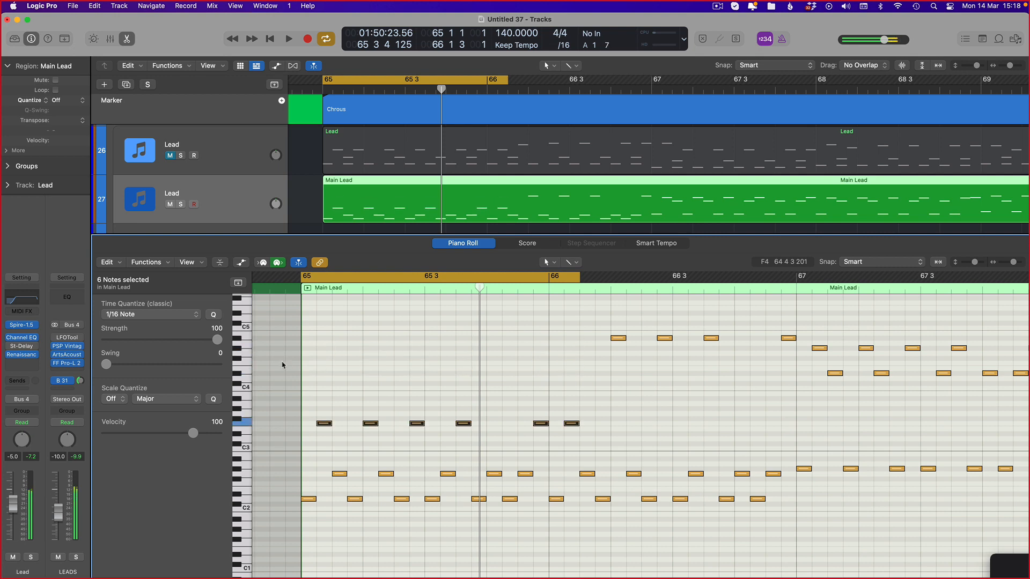
# Raise all Main Lead notes by one octave and play back the cycled passage
pyautogui.scroll(3, 473, 385)
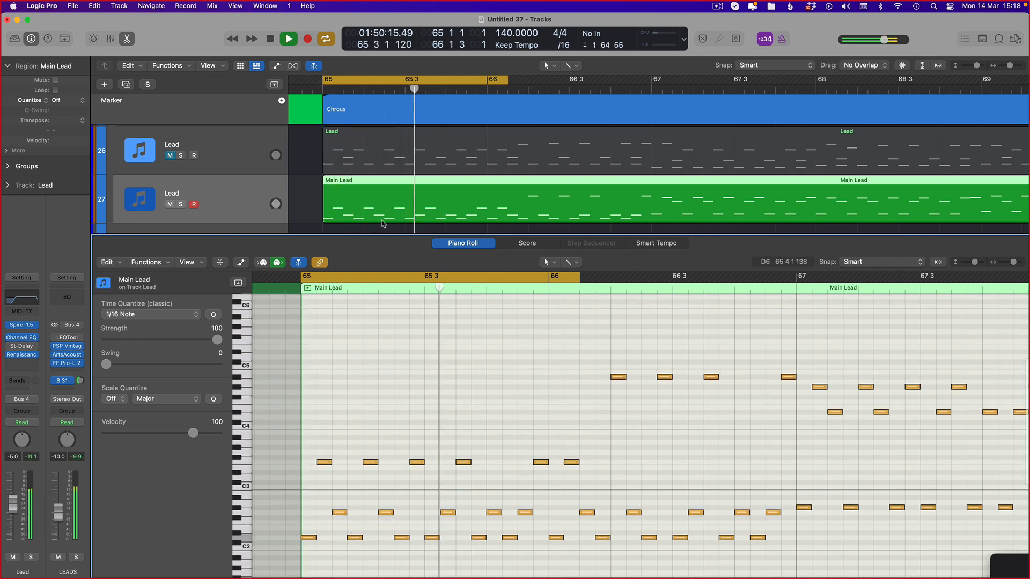
pyautogui.press('super+a')
pyautogui.hotkey('shift', 'alt', 'Up')
pyautogui.press('space')
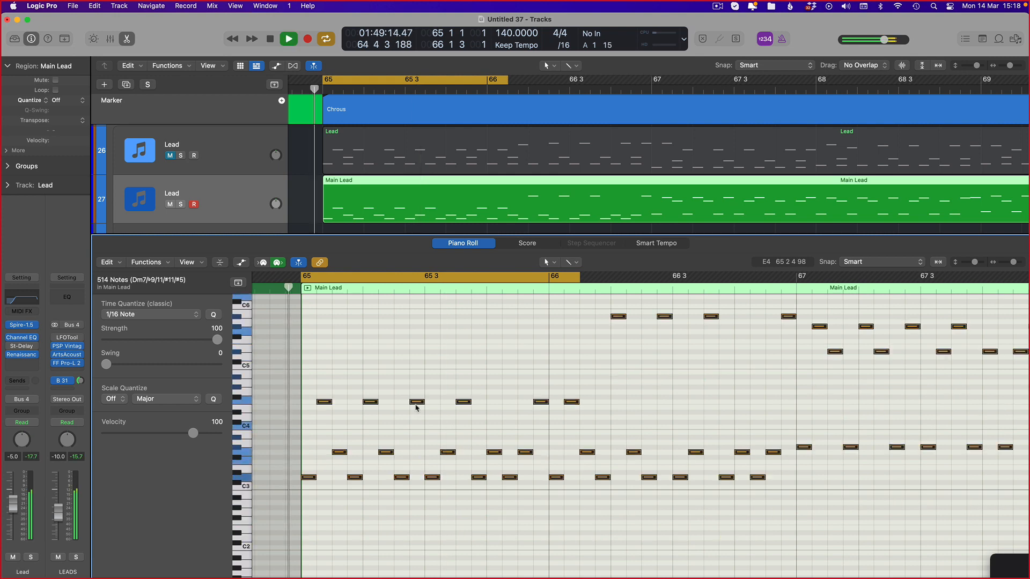
pyautogui.press('space')
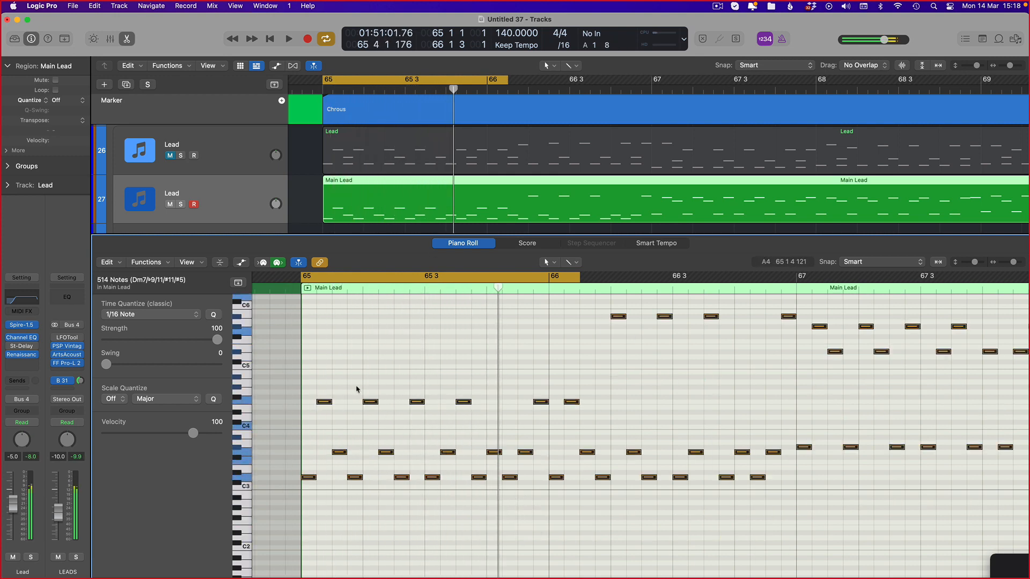
pyautogui.click(491, 551)
pyautogui.press('space')
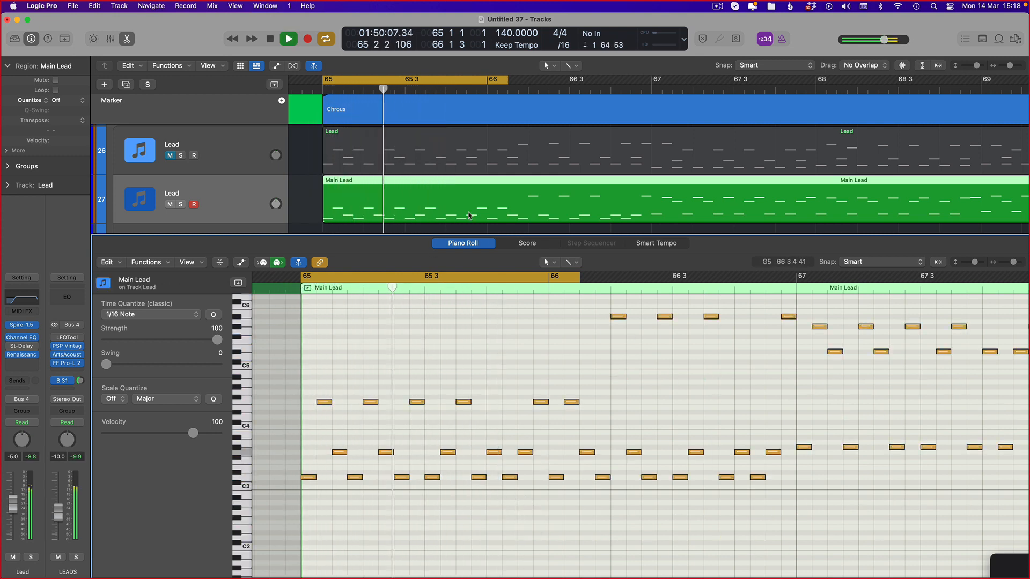
pyautogui.press('space')
# Compare the Lead region's note pattern in bars 65 and 66 with the Main Lead region's
pyautogui.click(398, 171)
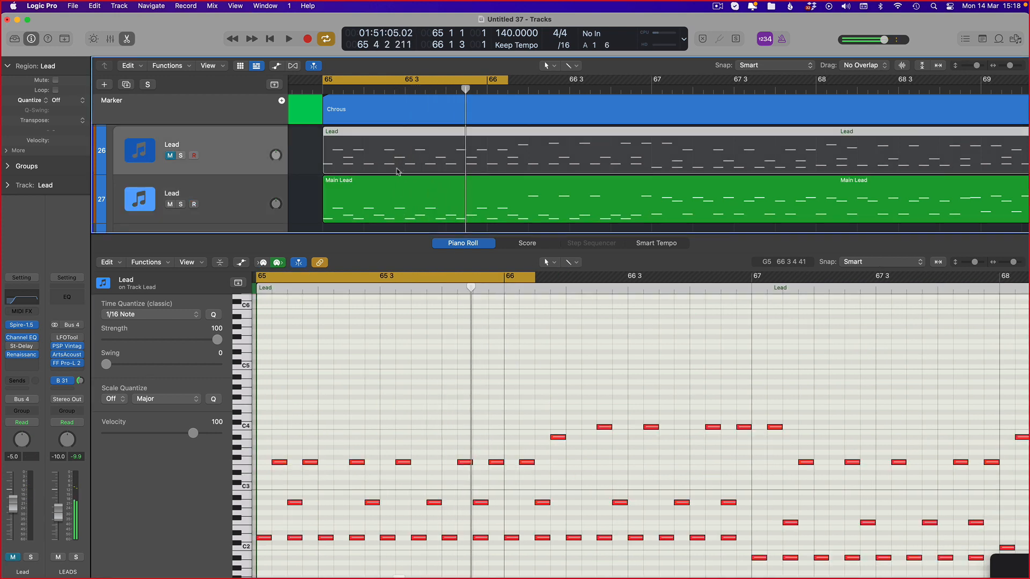
pyautogui.scroll(-3, 425, 448)
pyautogui.click(390, 200)
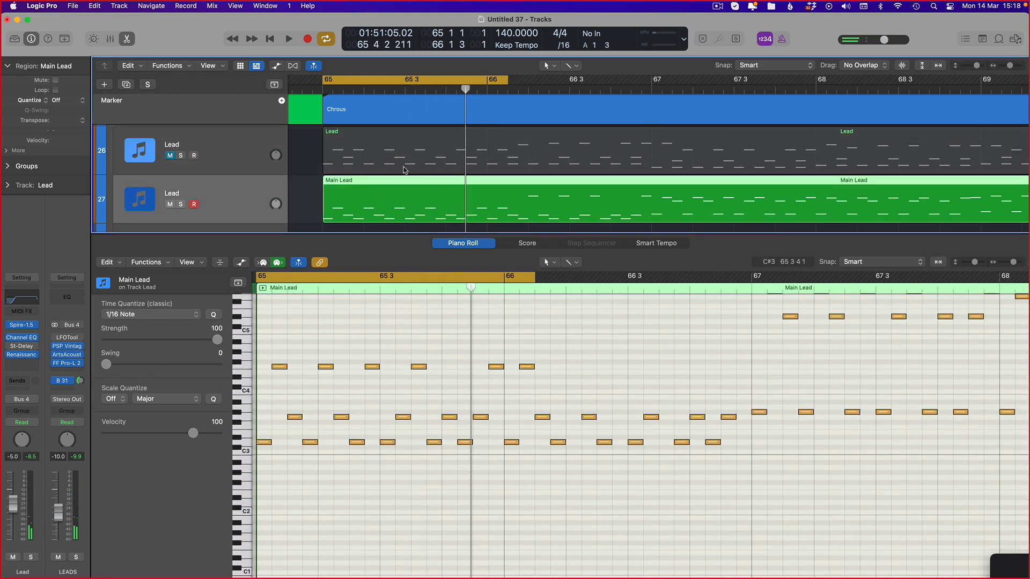
pyautogui.click(457, 155)
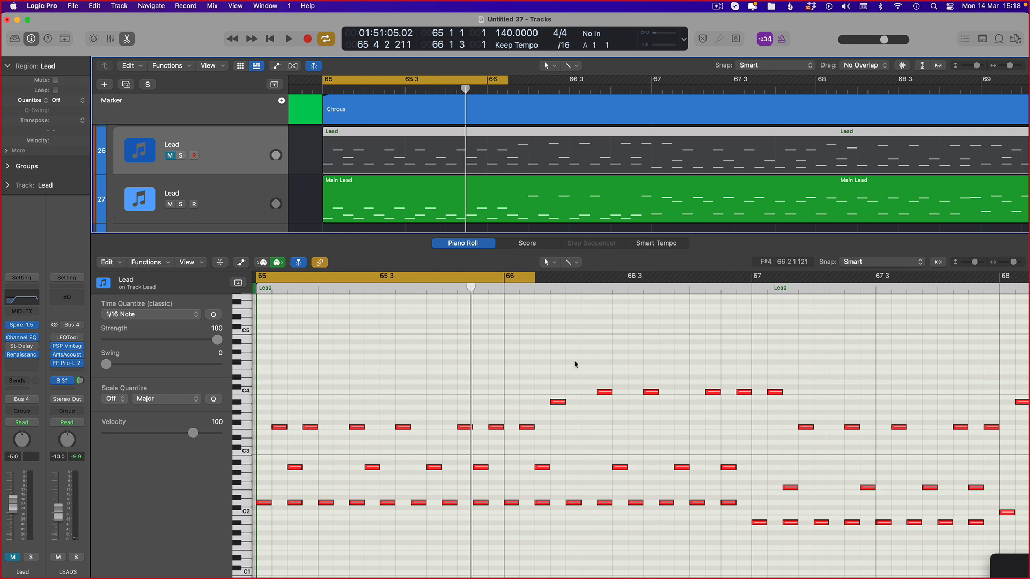
pyautogui.hscroll(3, 569, 456)
pyautogui.hscroll(-2, 561, 464)
pyautogui.click(475, 200)
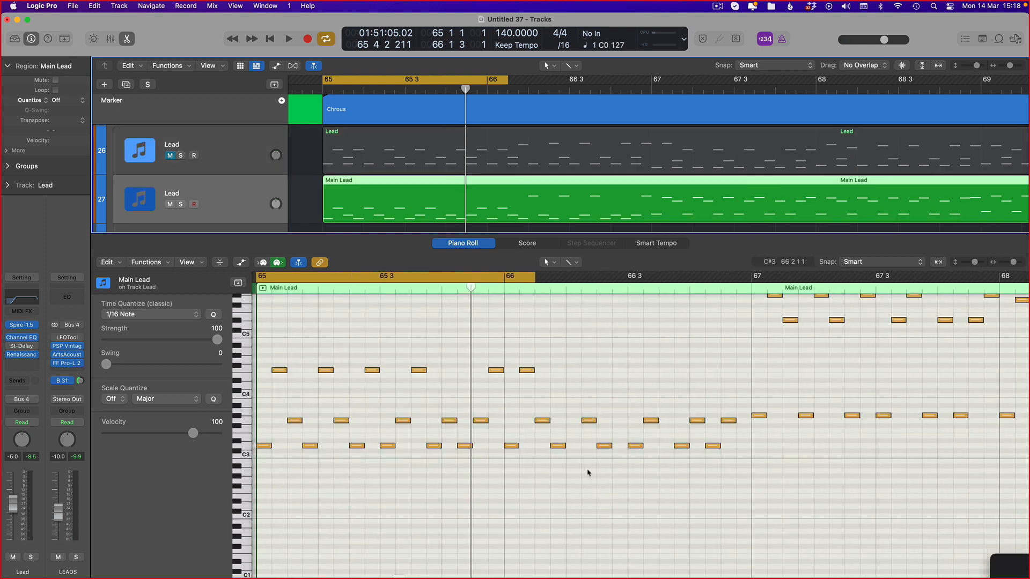
# Set the cycle range to run from 66 1 3 1 to 67 1 1 1
pyautogui.scroll(4, 582, 459)
pyautogui.scroll(2, 575, 449)
pyautogui.moveTo(543, 279); pyautogui.dragTo(542, 276)
pyautogui.moveTo(712, 296); pyautogui.dragTo(753, 301)
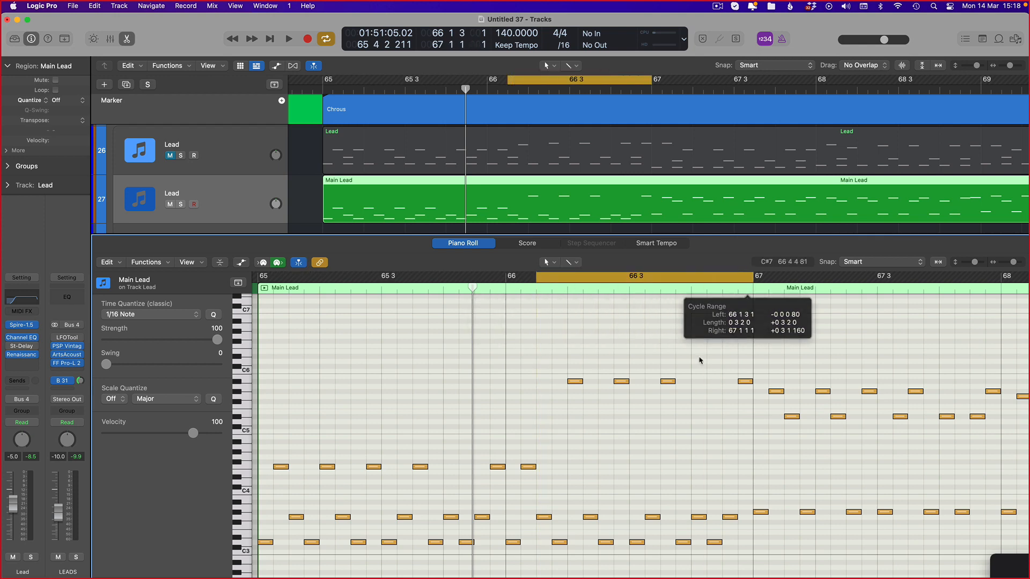
# Examine the Lead region's notes in bar 66 and show them together with the Main Lead's notes
pyautogui.hscroll(2, 700, 359)
pyautogui.click(548, 154)
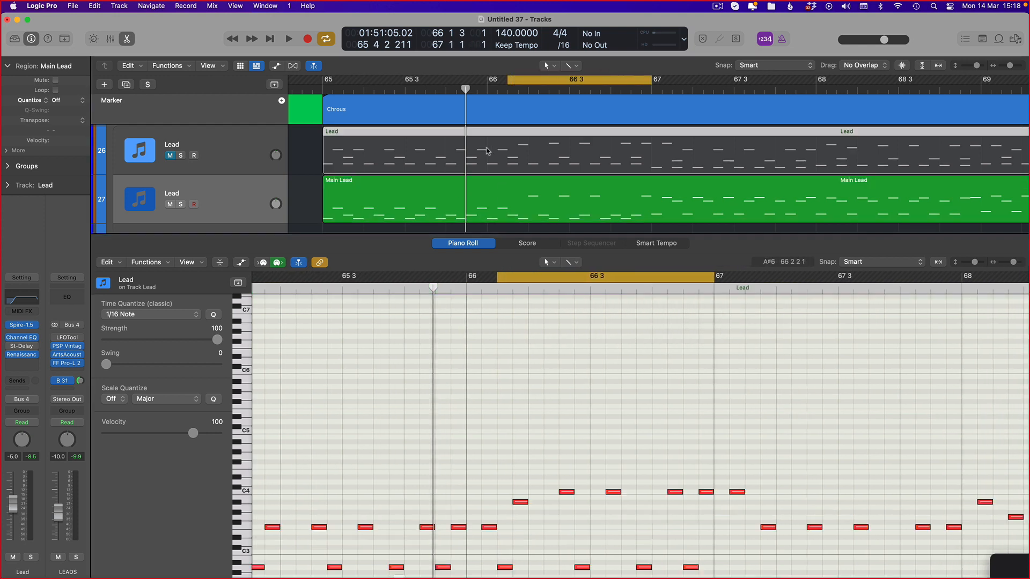
pyautogui.scroll(-5, 547, 461)
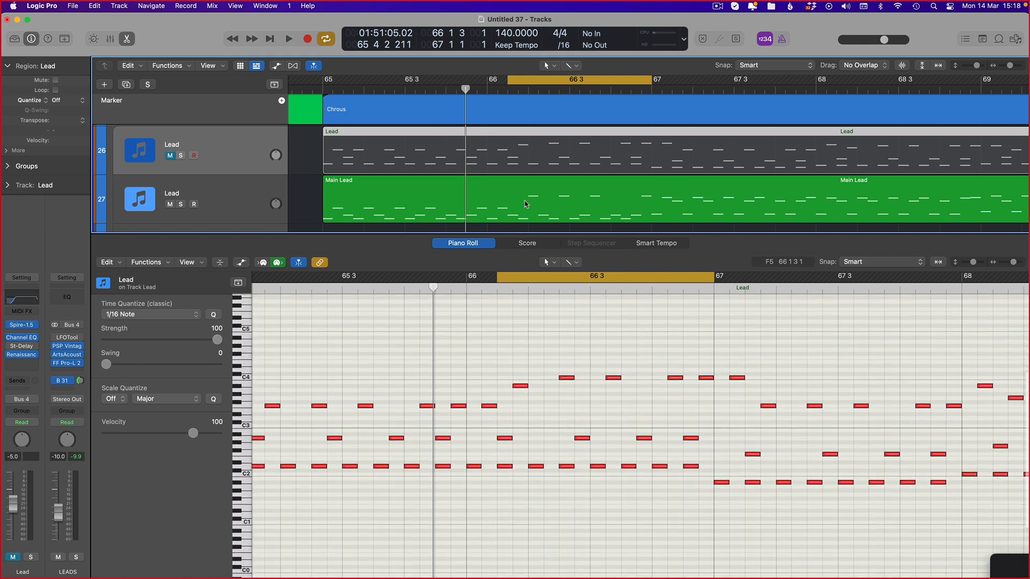
pyautogui.click(526, 203)
pyautogui.scroll(3, 515, 364)
pyautogui.keyDown('shift'); pyautogui.click(524, 163); pyautogui.keyUp('shift')
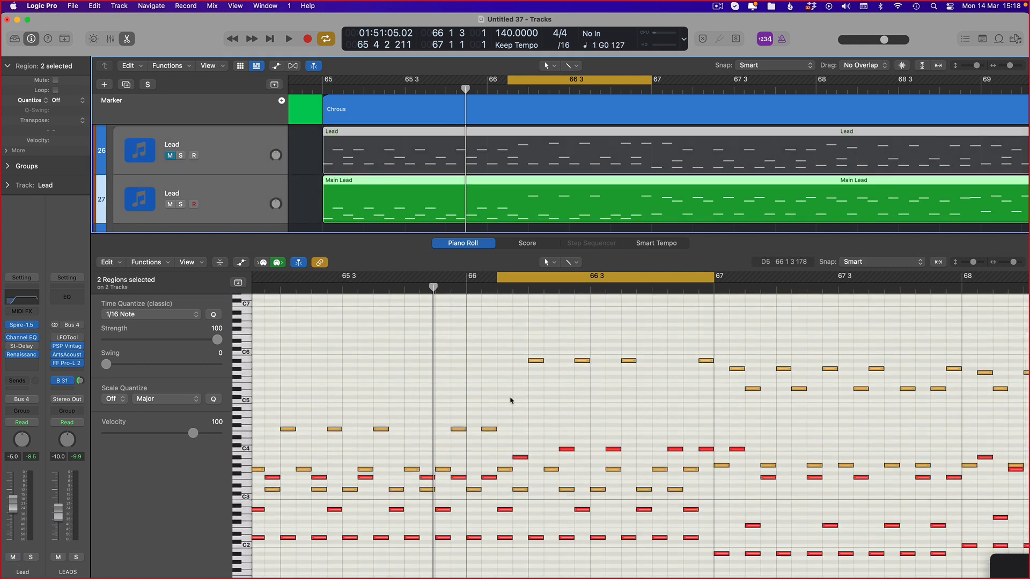
# Lower the Main Lead's four highest notes in bar 66 to C5
pyautogui.hscroll(2, 524, 425)
pyautogui.scroll(-1, 587, 466)
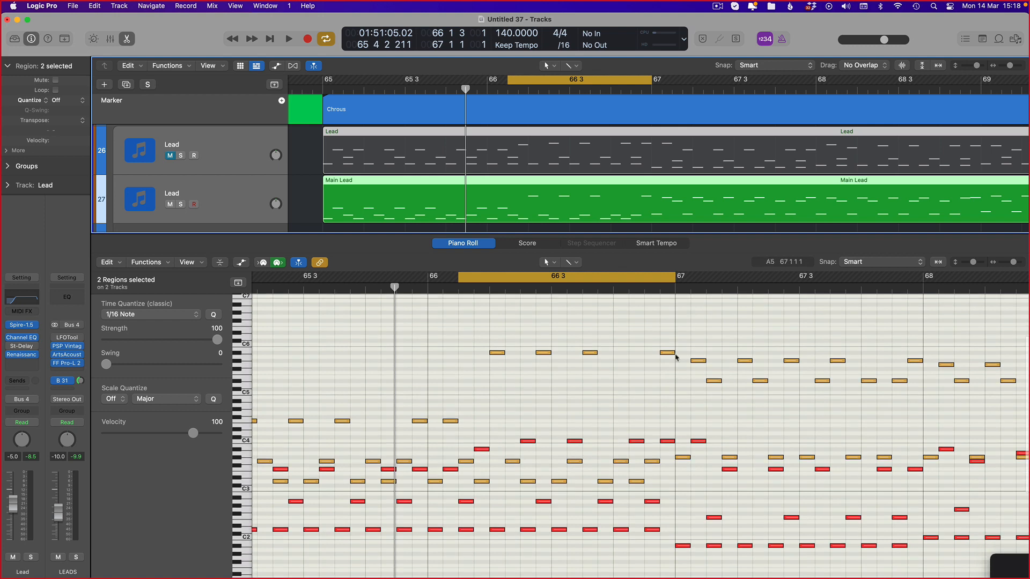
pyautogui.moveTo(674, 337); pyautogui.dragTo(482, 364)
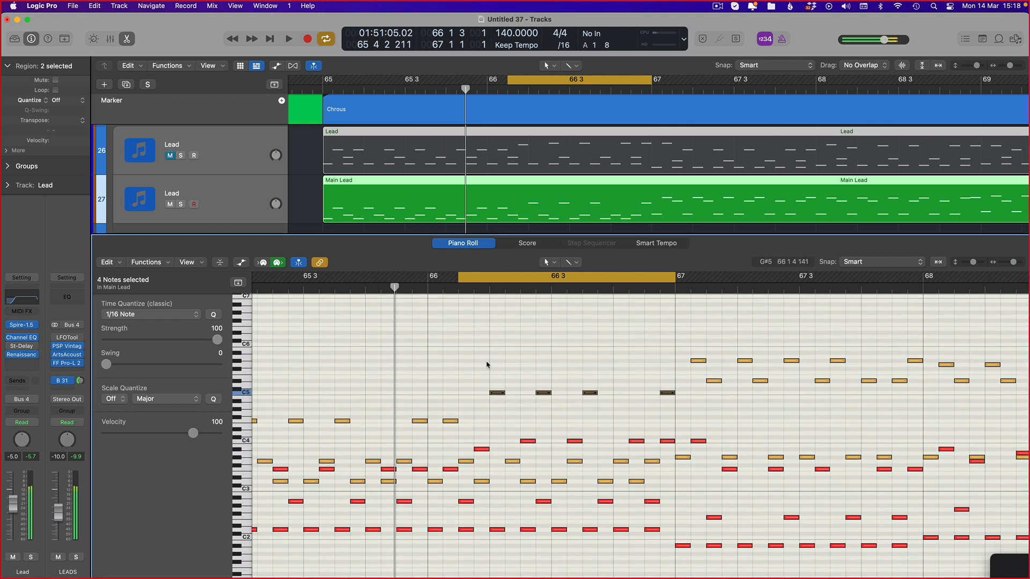
# Set the cycle range from bar 65 to 67 and play it back with only the Main Lead's notes shown
pyautogui.moveTo(322, 80); pyautogui.dragTo(659, 111)
pyautogui.press('space')
pyautogui.click(312, 198)
pyautogui.click(354, 202)
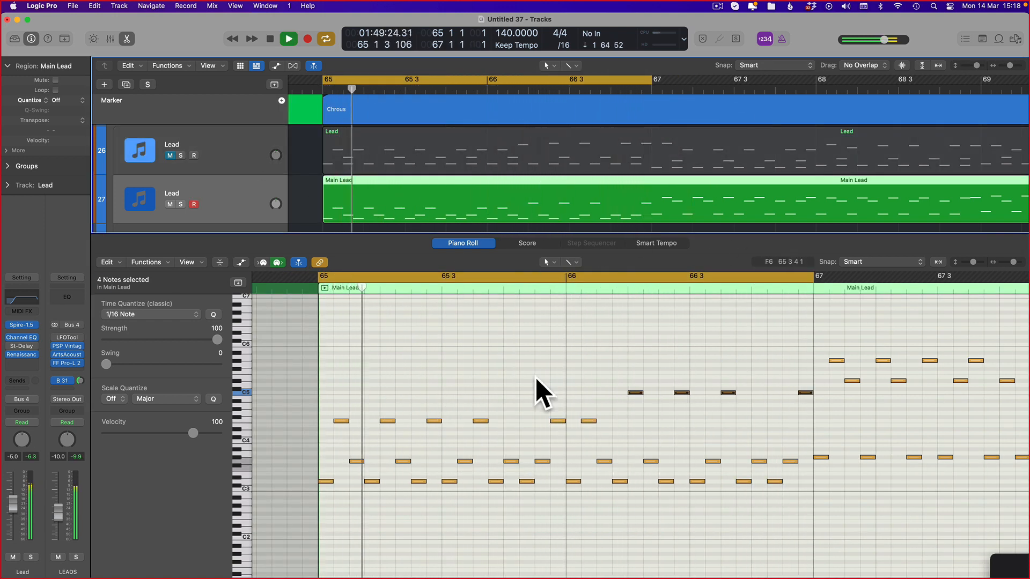
# Stop playback and check the pitch of the Lead region's single note at 66 1 4 1
pyautogui.click(531, 133)
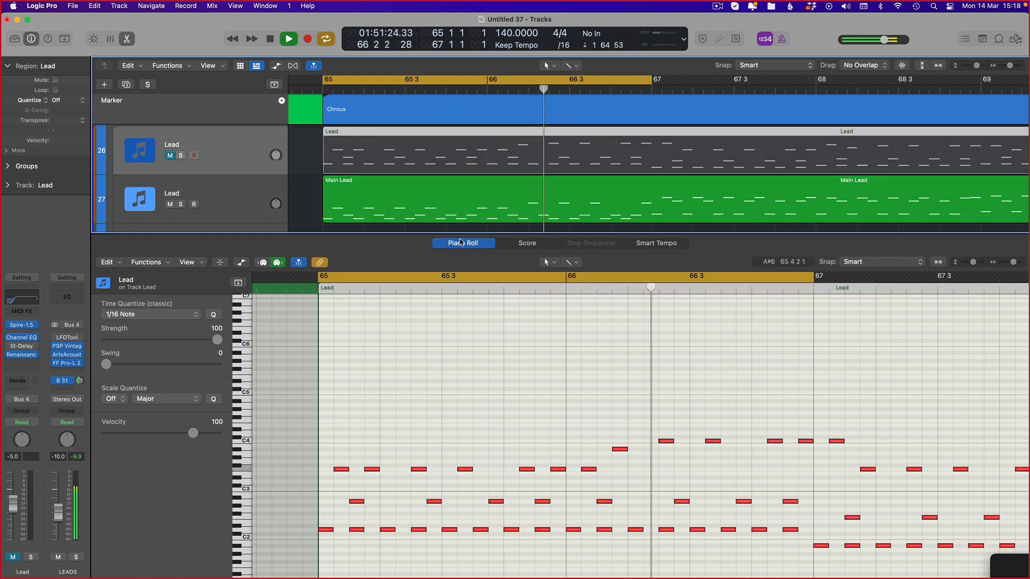
pyautogui.press('space')
pyautogui.click(616, 444)
pyautogui.click(619, 449)
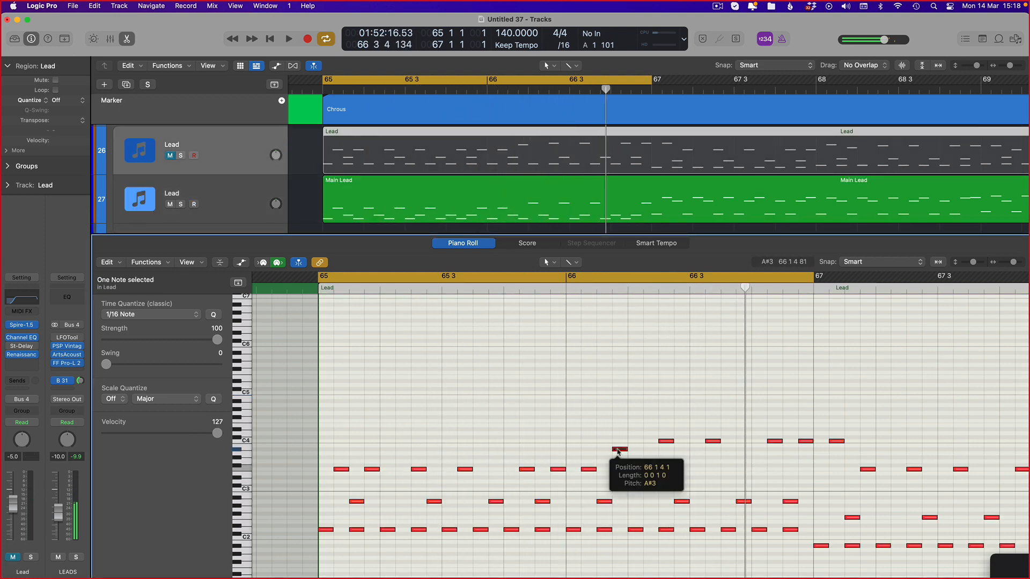
# Raise the last of the six adjusted Main Lead notes, at the start of bar 66, to A#4 and play back the passage
pyautogui.click(538, 192)
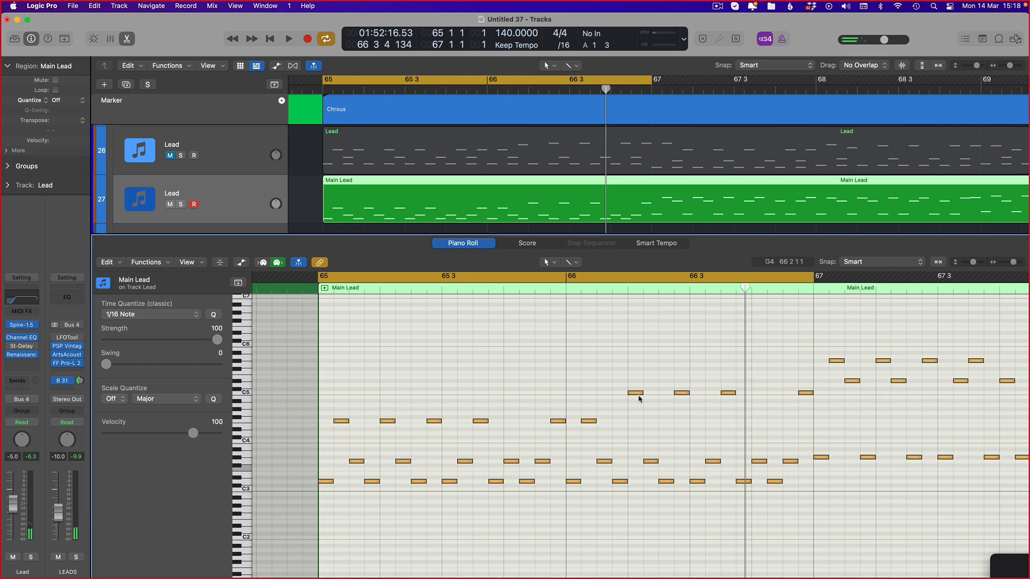
pyautogui.moveTo(588, 422); pyautogui.dragTo(587, 406)
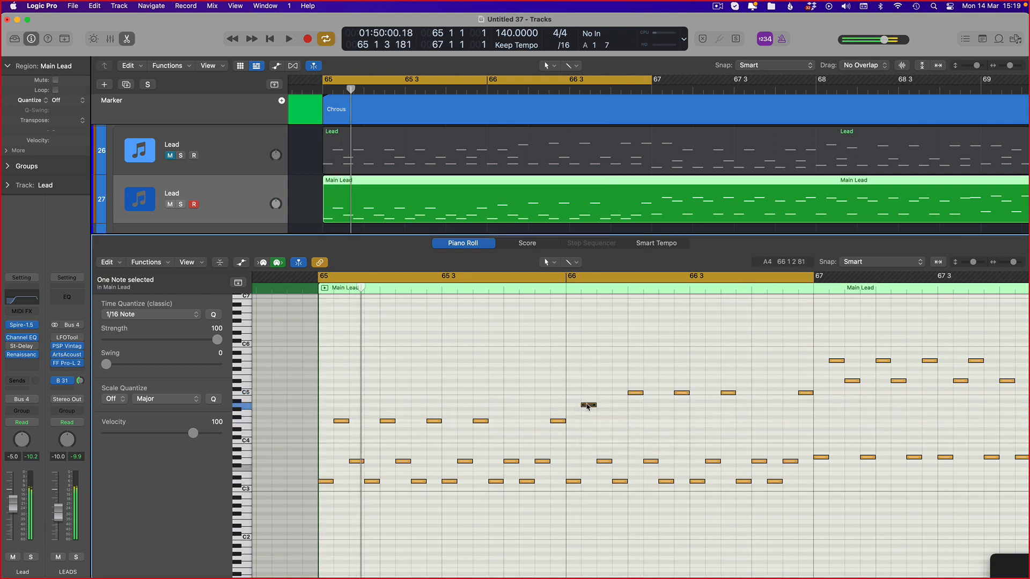
pyautogui.press('space')
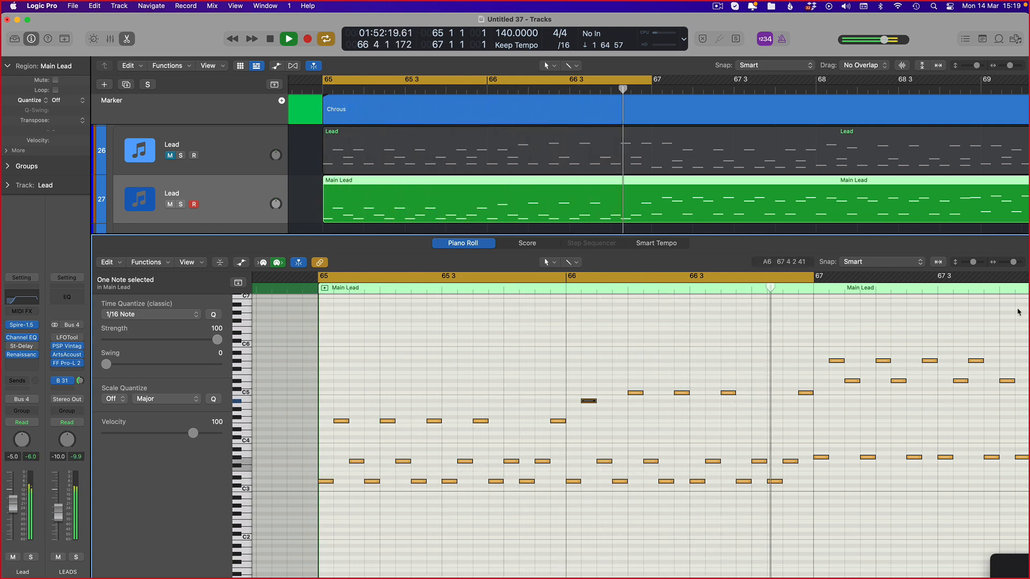
# Try all Main Lead notes one octave higher during playback and undo the transposition
pyautogui.press('super+a')
pyautogui.hotkey('alt', 'shift', 'Up')
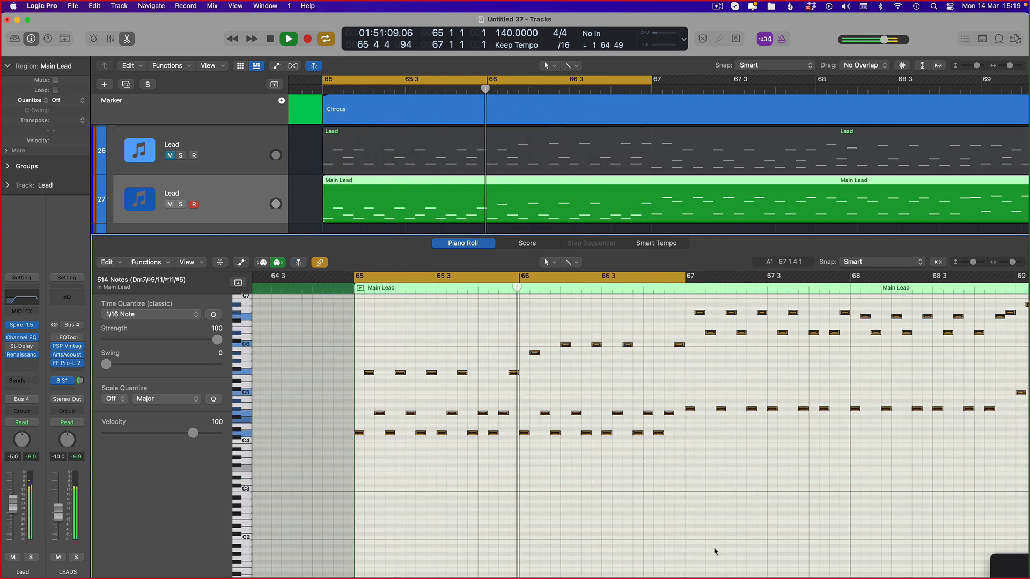
pyautogui.press('super+z')
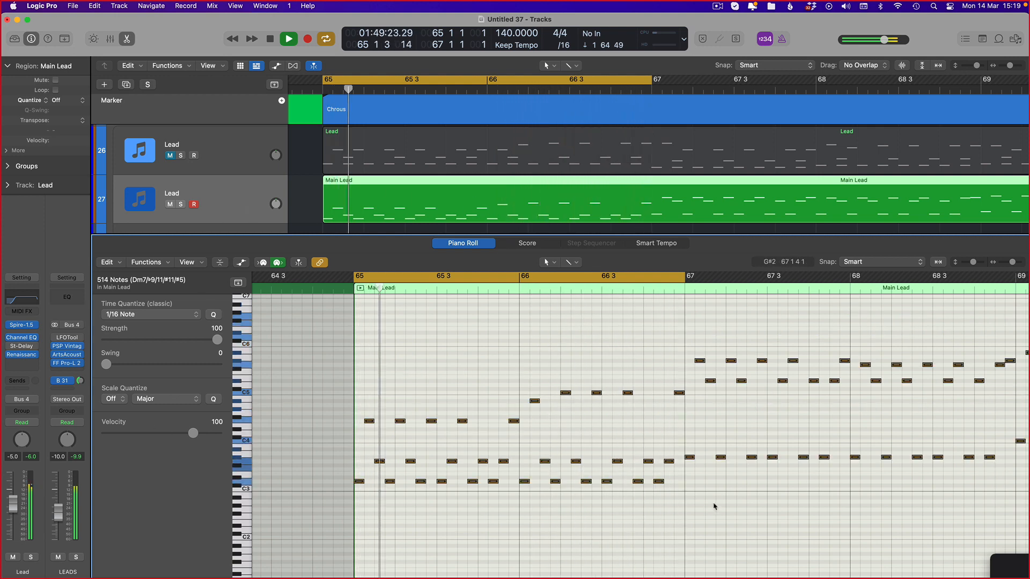
# Try the middle row of Main Lead notes in bars 65 and 66 one octave higher
pyautogui.press('space')
pyautogui.moveTo(670, 451); pyautogui.dragTo(370, 466)
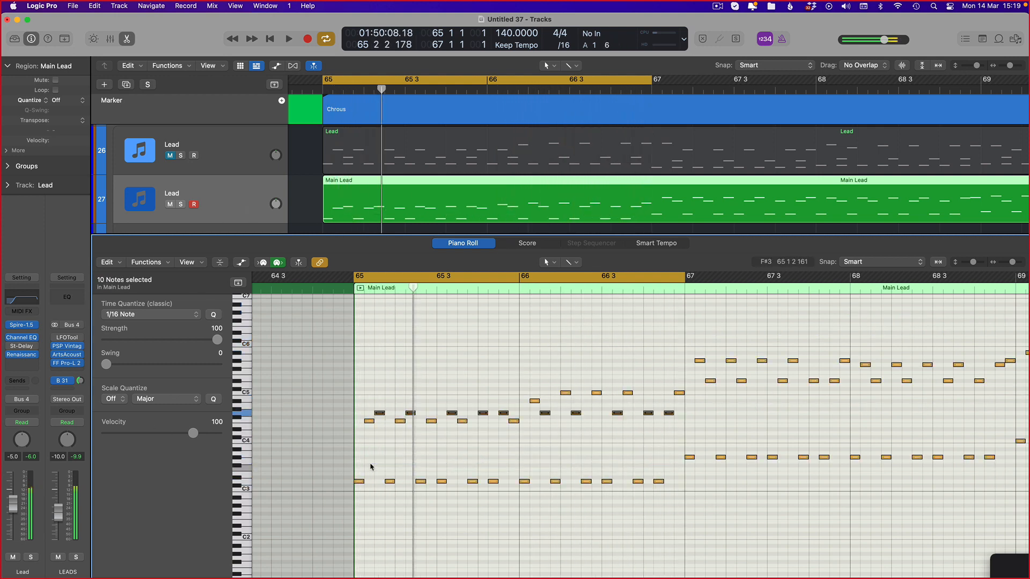
pyautogui.press('space')
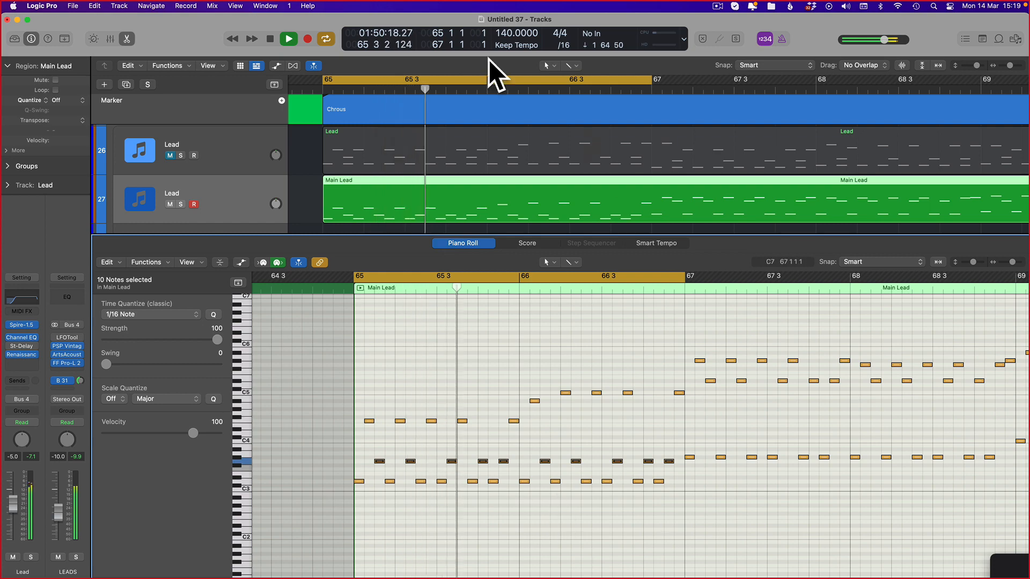
# Examine the Main Lead's notes in the bars after 66 and compare the region with the Lead region
pyautogui.press('super+Left')
pyautogui.hscroll(6, 618, 422)
pyautogui.hscroll(-1, 506, 461)
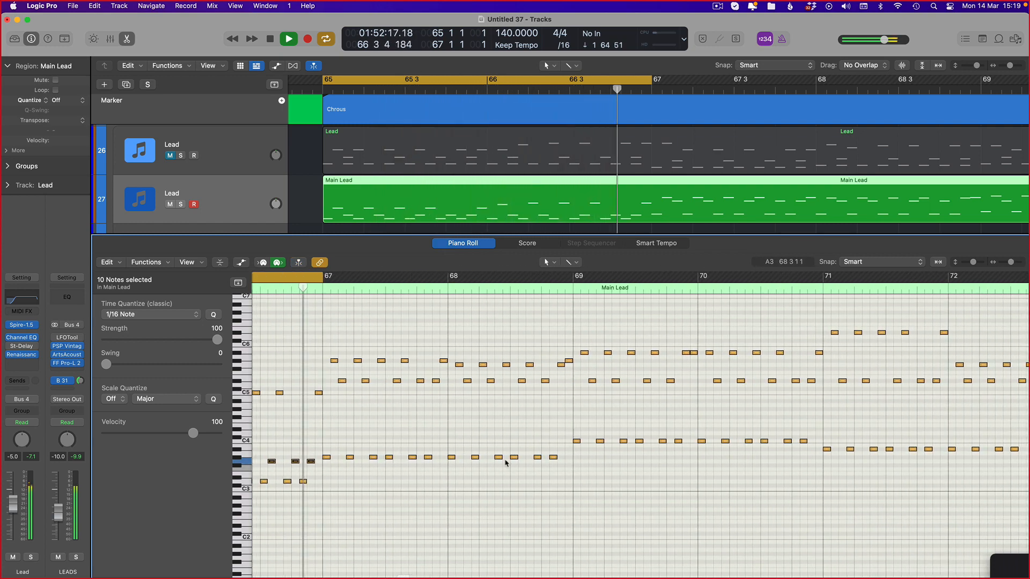
pyautogui.hscroll(-4, 375, 375)
pyautogui.press('space')
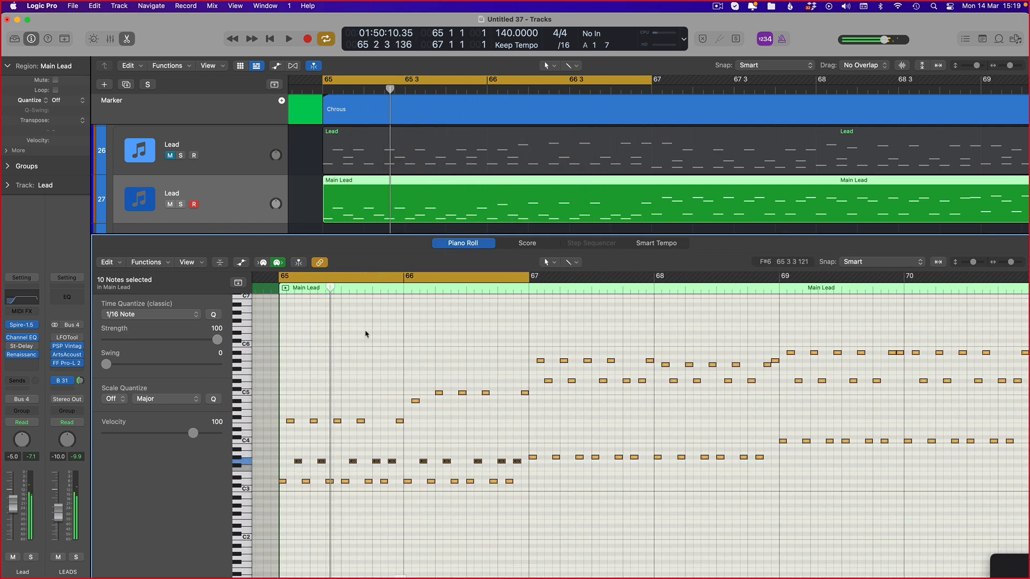
pyautogui.hscroll(1, 480, 445)
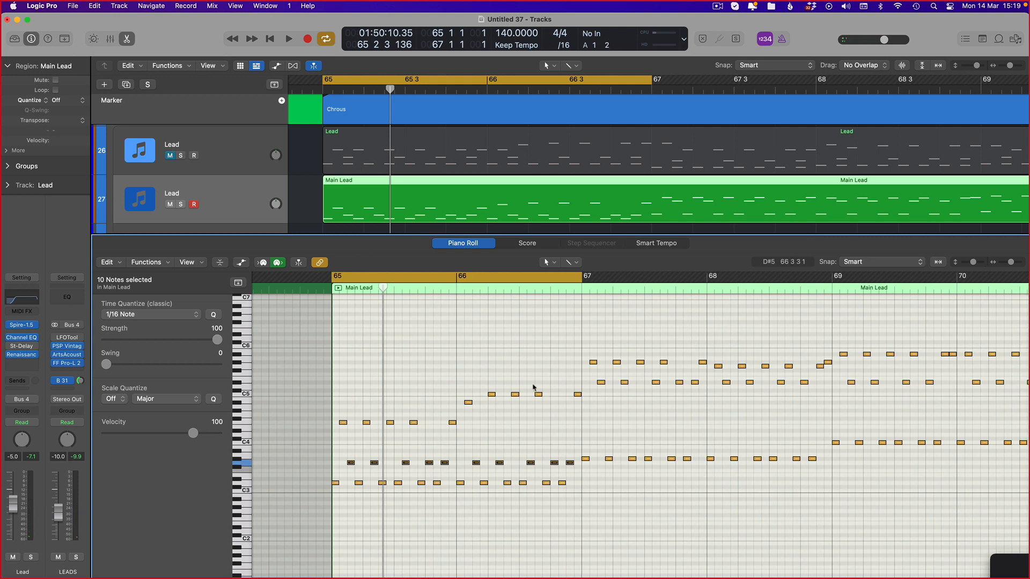
pyautogui.hscroll(-1, 485, 477)
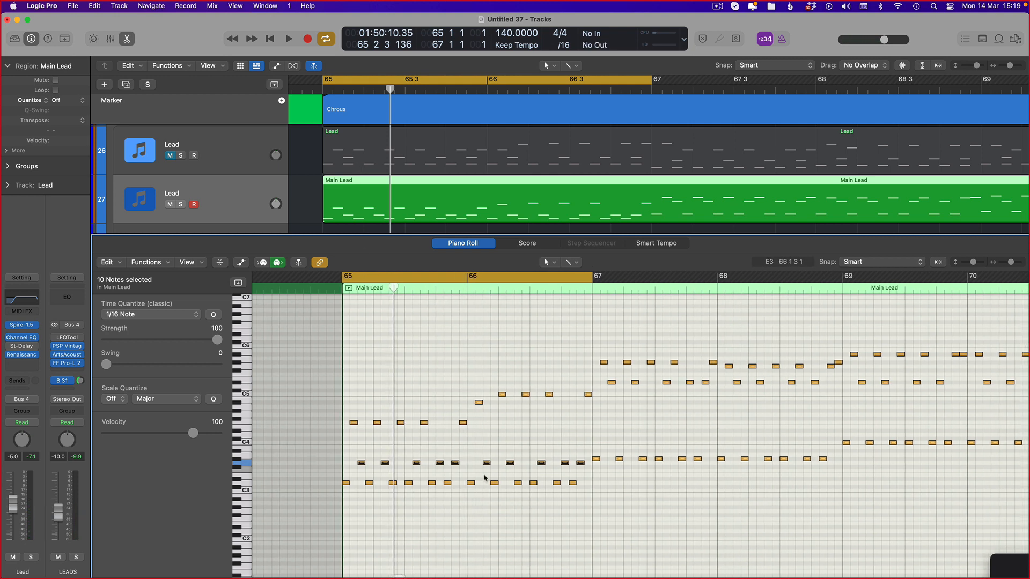
pyautogui.click(426, 156)
pyautogui.click(416, 192)
pyautogui.click(416, 161)
pyautogui.click(414, 193)
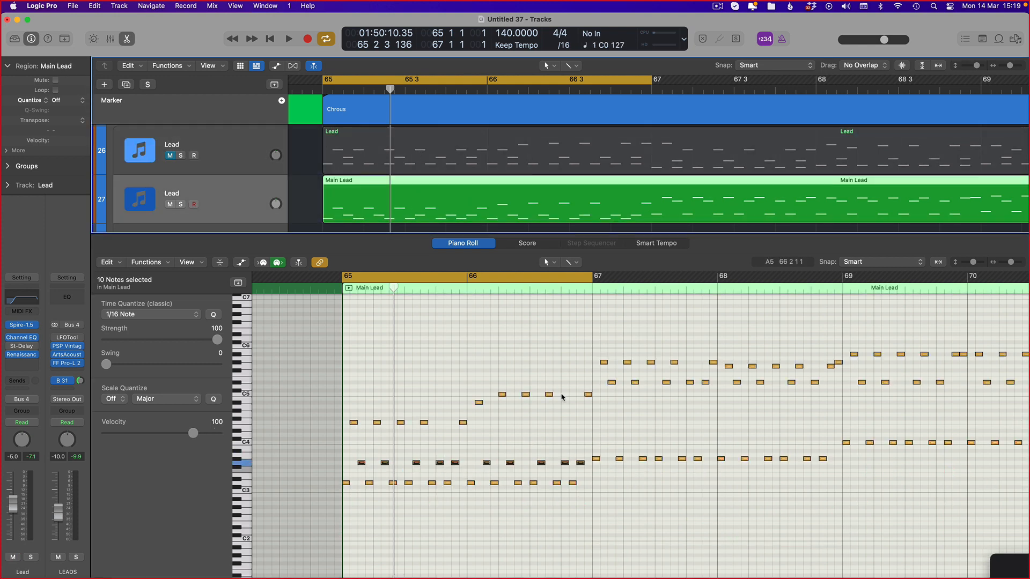
# Set the cycle range from bar 67 to 69 and show the Lead region's notes there
pyautogui.moveTo(496, 280); pyautogui.dragTo(745, 297)
pyautogui.click(619, 278)
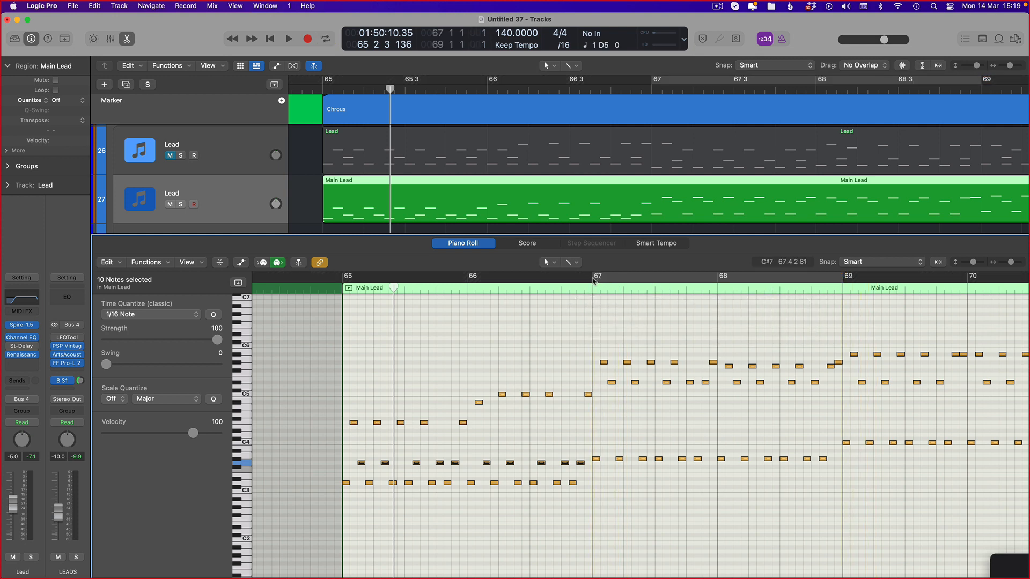
pyautogui.moveTo(592, 280); pyautogui.dragTo(843, 298)
pyautogui.hscroll(5, 528, 205)
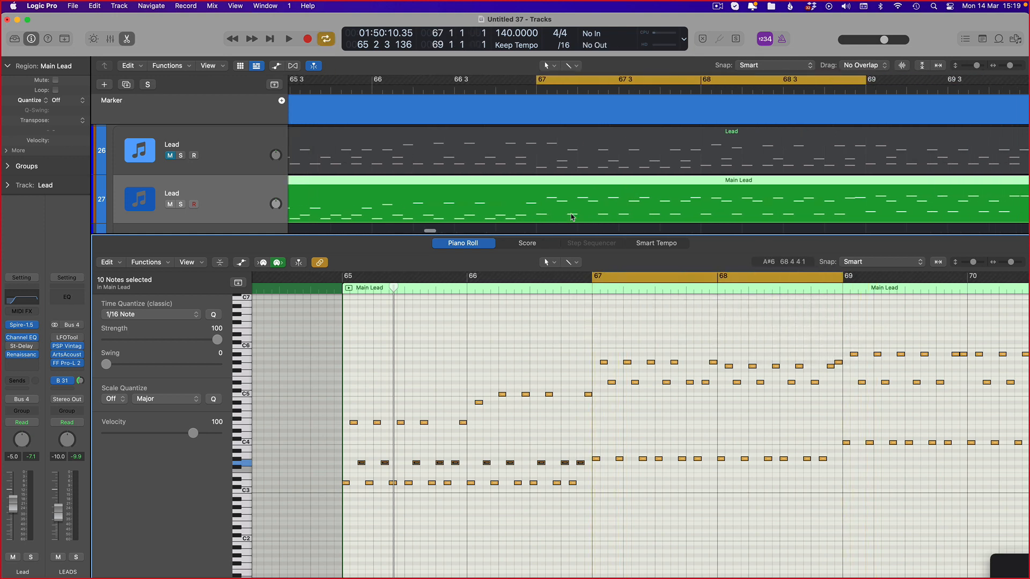
pyautogui.click(513, 156)
pyautogui.hscroll(6, 588, 413)
pyautogui.scroll(-4, 510, 433)
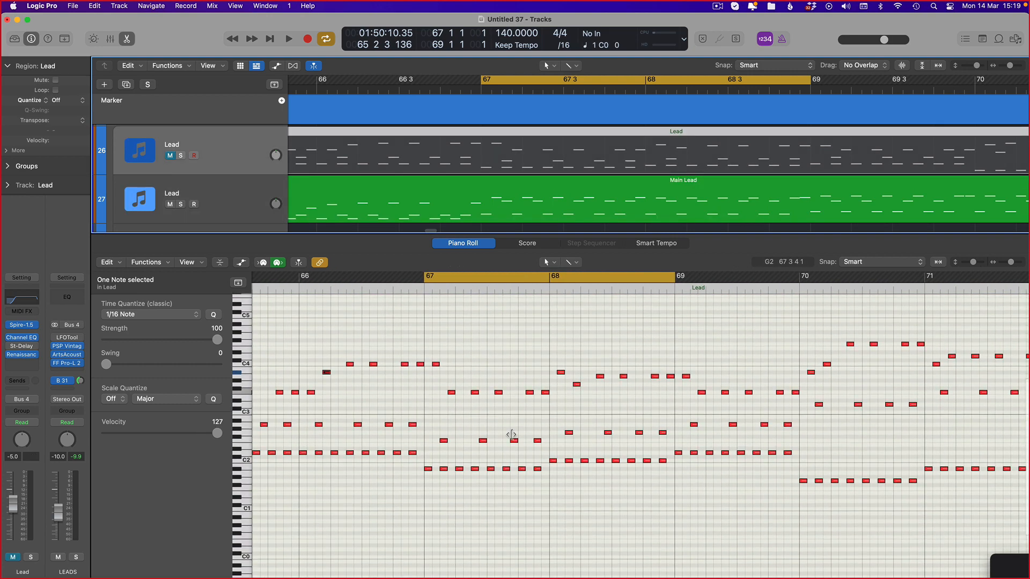
# Shorten the cycle range to bar 67 only and examine the Lead region's note rows there
pyautogui.click(435, 279)
pyautogui.moveTo(424, 278); pyautogui.dragTo(555, 278)
pyautogui.scroll(5, 563, 475)
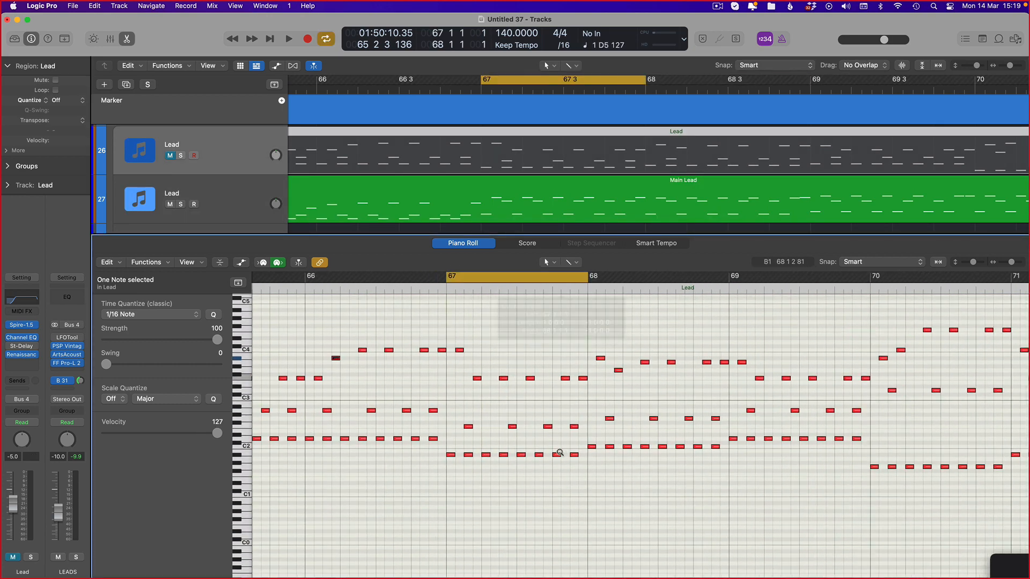
pyautogui.scroll(4, 563, 475)
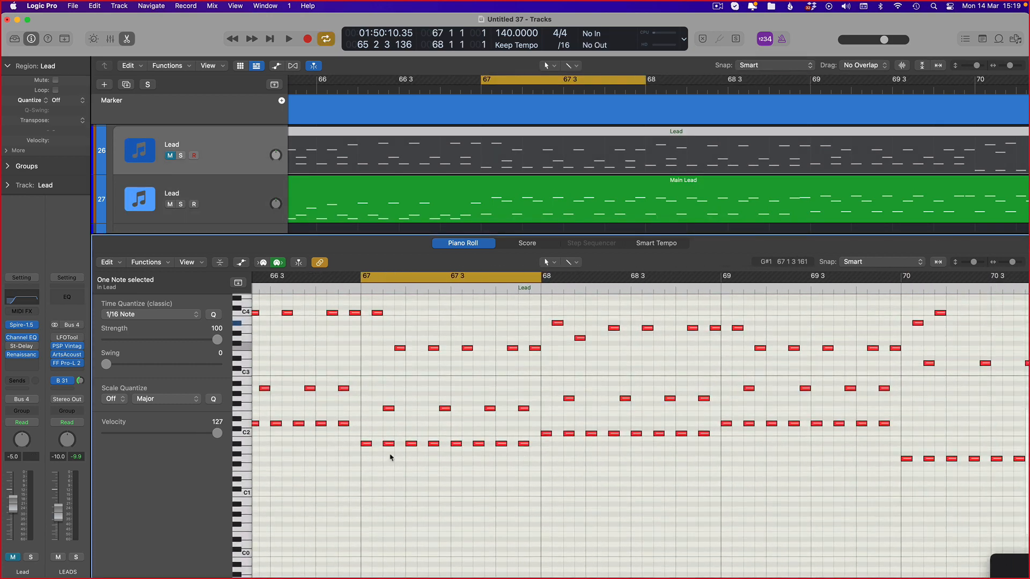
pyautogui.scroll(2, 362, 384)
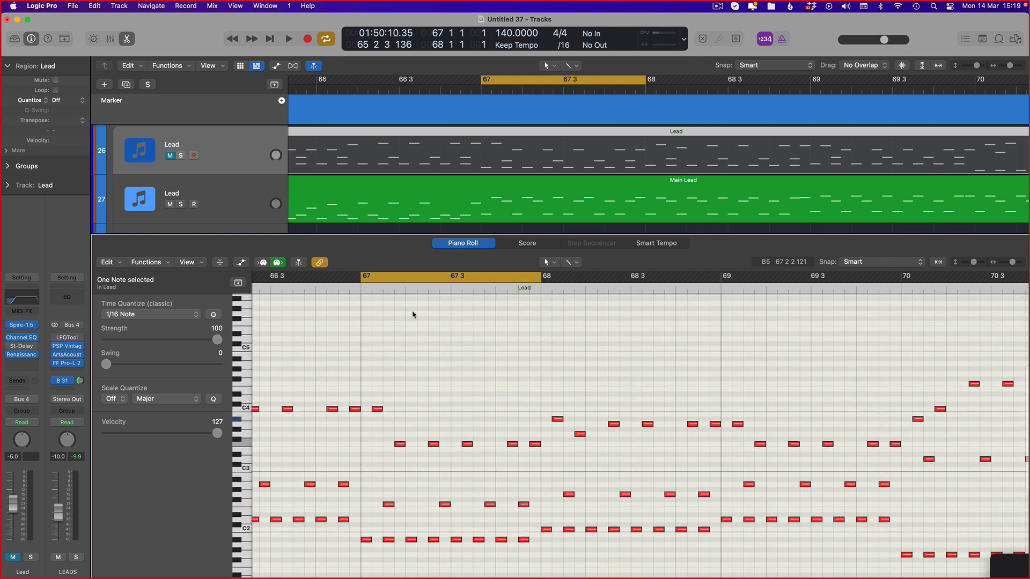
pyautogui.scroll(3, 475, 488)
pyautogui.scroll(4, 372, 504)
pyautogui.scroll(-1, 373, 477)
pyautogui.hscroll(2, 299, 456)
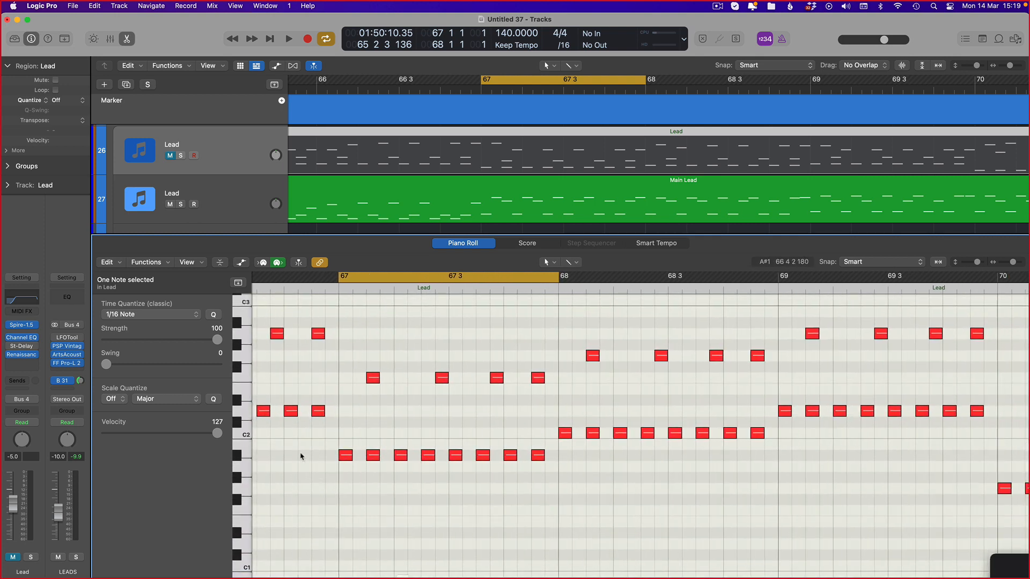
pyautogui.scroll(-1, 515, 194)
pyautogui.scroll(-1, 515, 195)
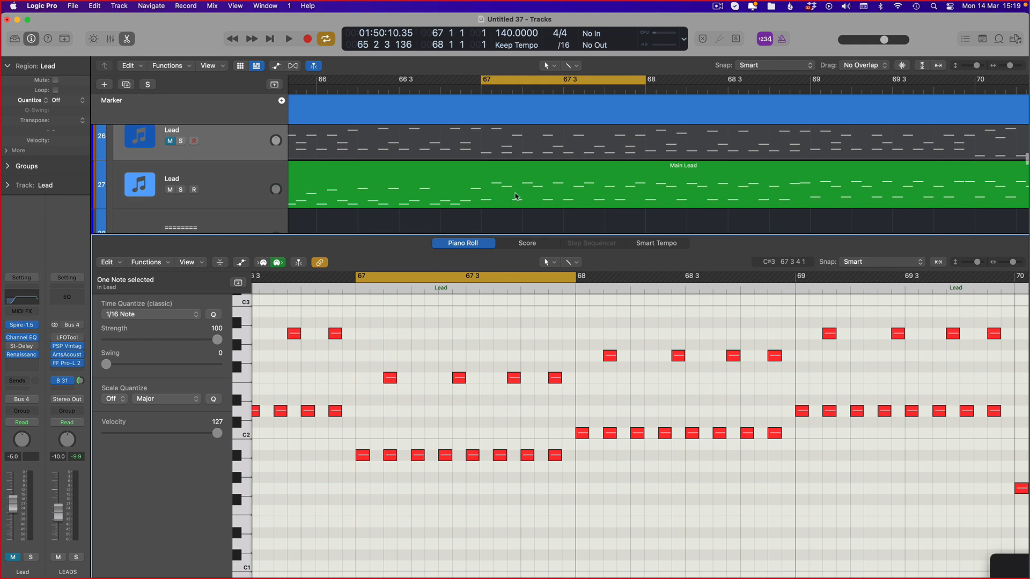
# Raise the bottom row of six Main Lead notes in bar 67 to A#3
pyautogui.click(515, 197)
pyautogui.scroll(-4, 558, 502)
pyautogui.hscroll(4, 560, 500)
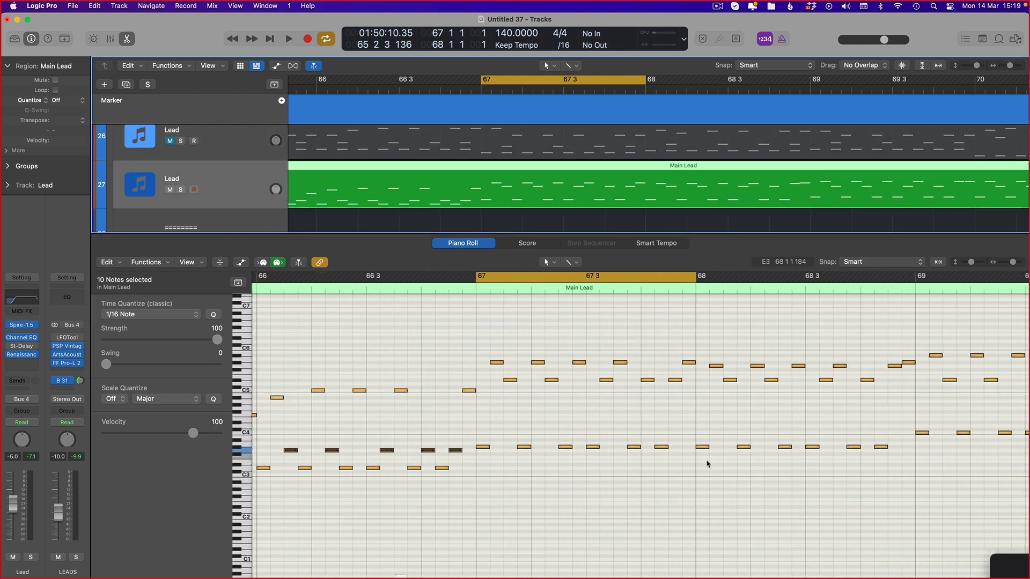
pyautogui.scroll(3, 686, 475)
pyautogui.moveTo(685, 475); pyautogui.dragTo(485, 476)
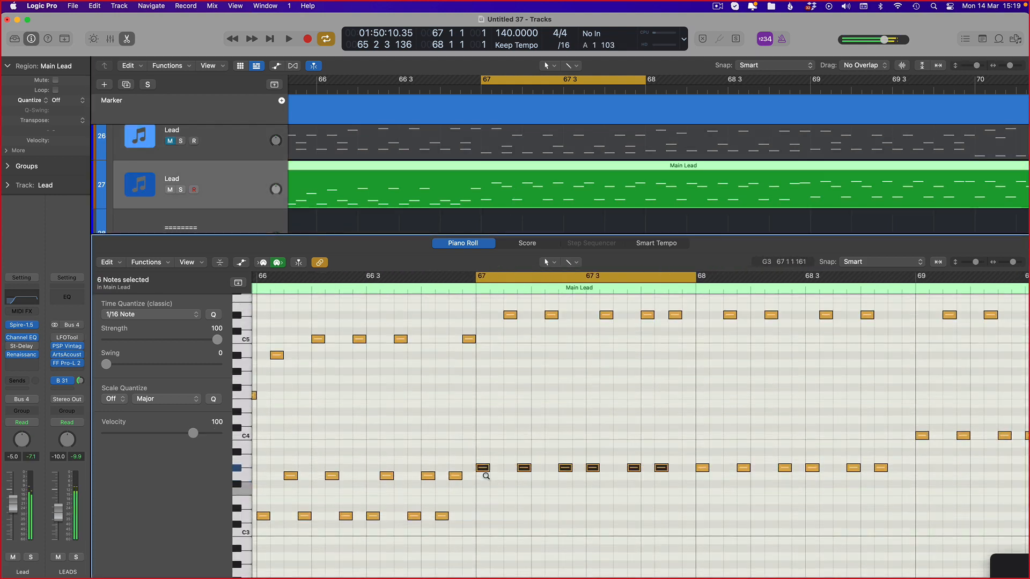
# Check the Lead's second note row in bar 67 and lower the Main Lead's middle row there to F4
pyautogui.click(559, 138)
pyautogui.scroll(-4, 533, 460)
pyautogui.scroll(-4, 676, 452)
pyautogui.hscroll(6, 676, 453)
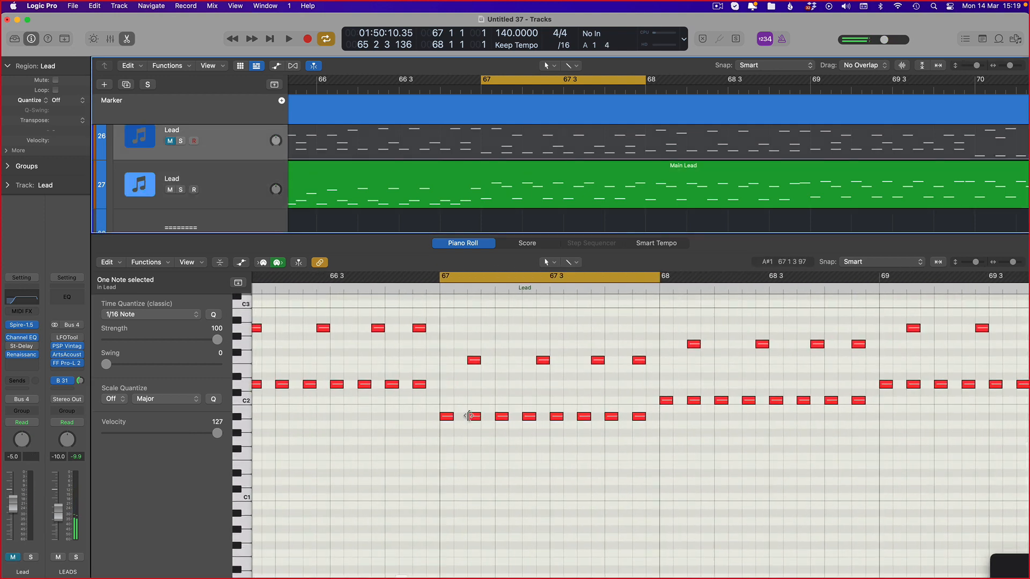
pyautogui.scroll(5, 471, 413)
pyautogui.hscroll(5, 465, 430)
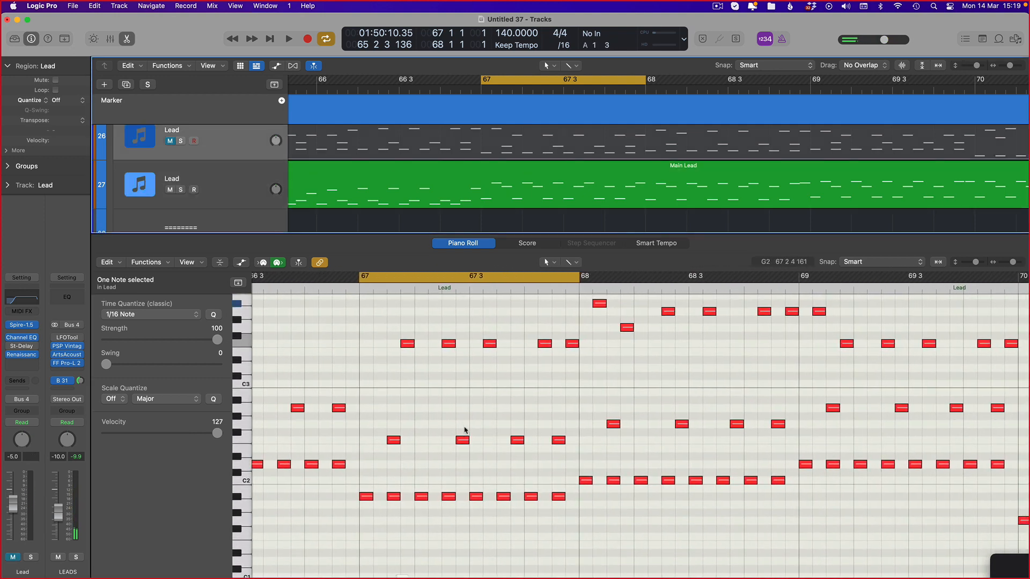
pyautogui.hscroll(8, 464, 430)
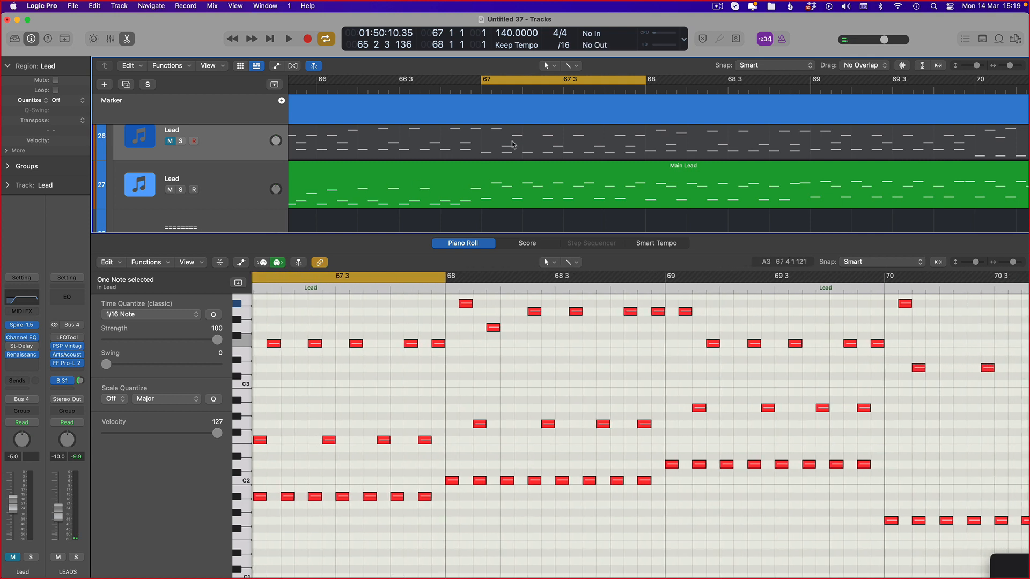
pyautogui.click(536, 178)
pyautogui.hscroll(4, 694, 458)
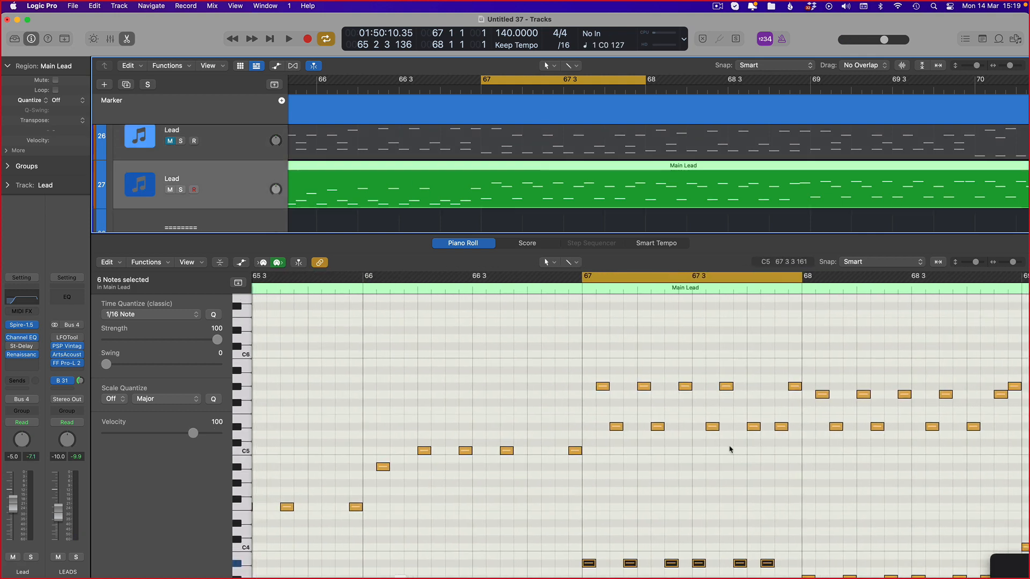
pyautogui.moveTo(791, 417); pyautogui.dragTo(610, 447)
pyautogui.hotkey('alt', 'shift', 'Down')
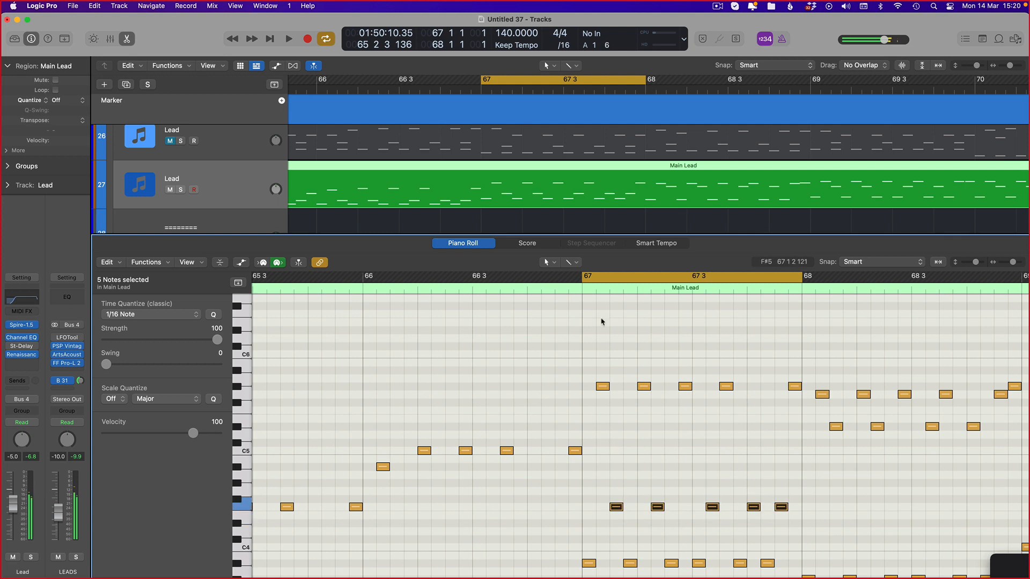
# Check the Lead's upper notes in bar 67 and lower the Main Lead's top row there to F5
pyautogui.click(579, 147)
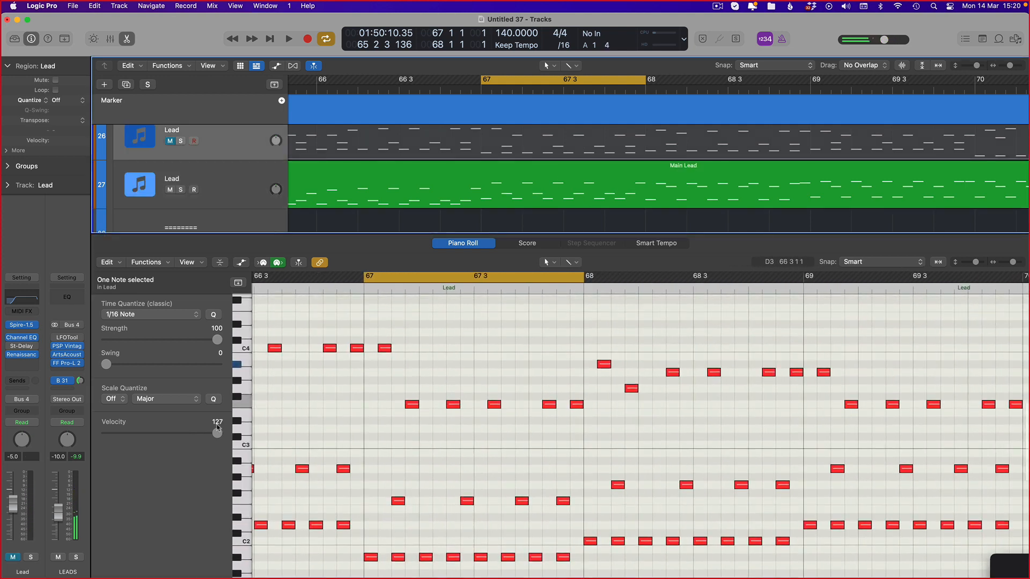
pyautogui.hscroll(5, 276, 414)
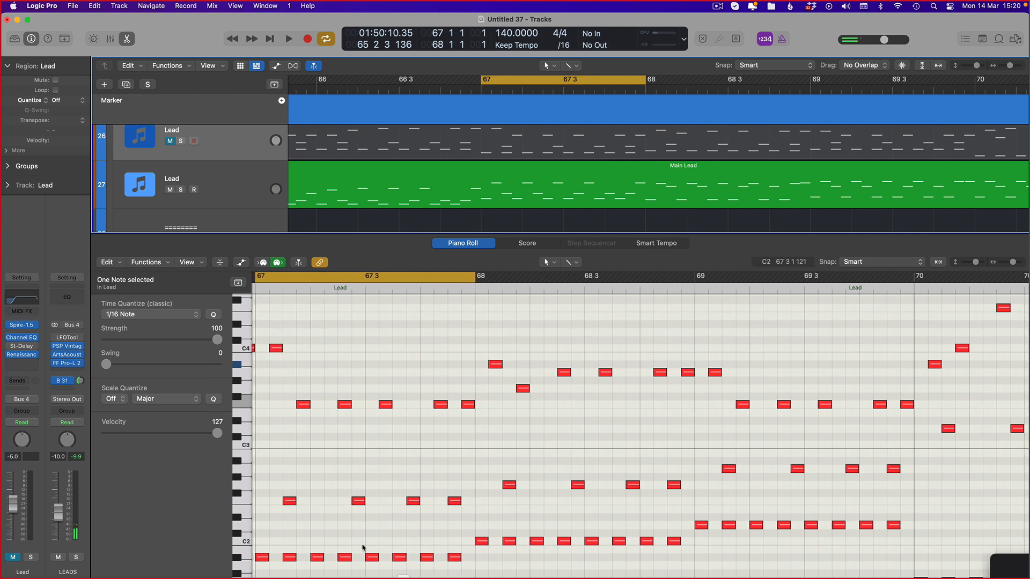
pyautogui.hscroll(-2, 359, 546)
pyautogui.click(454, 179)
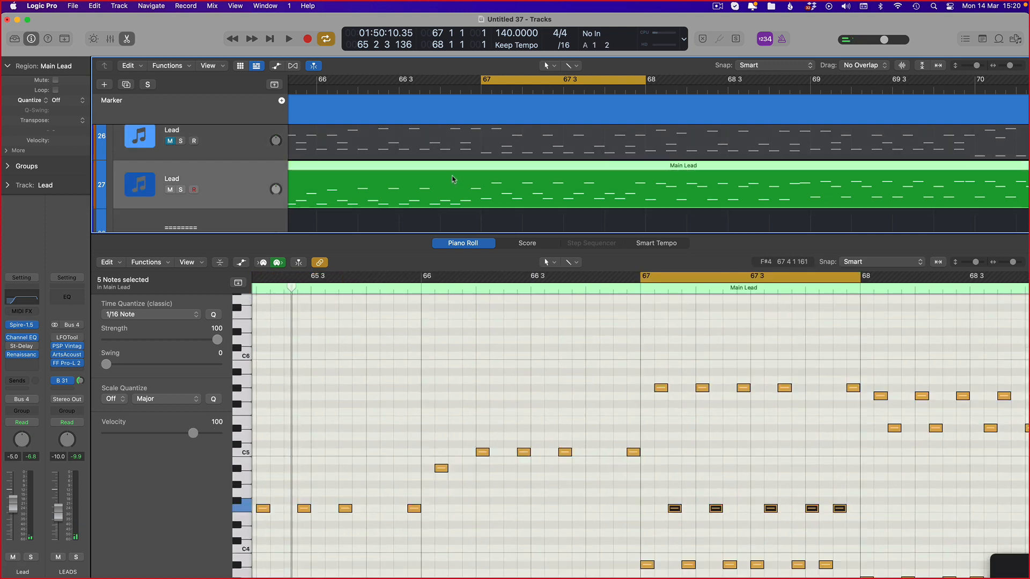
pyautogui.keyDown('ctrl'); pyautogui.keyDown('alt'); pyautogui.click(608, 489); pyautogui.keyUp('alt'); pyautogui.keyUp('ctrl')
pyautogui.moveTo(645, 405); pyautogui.dragTo(860, 446)
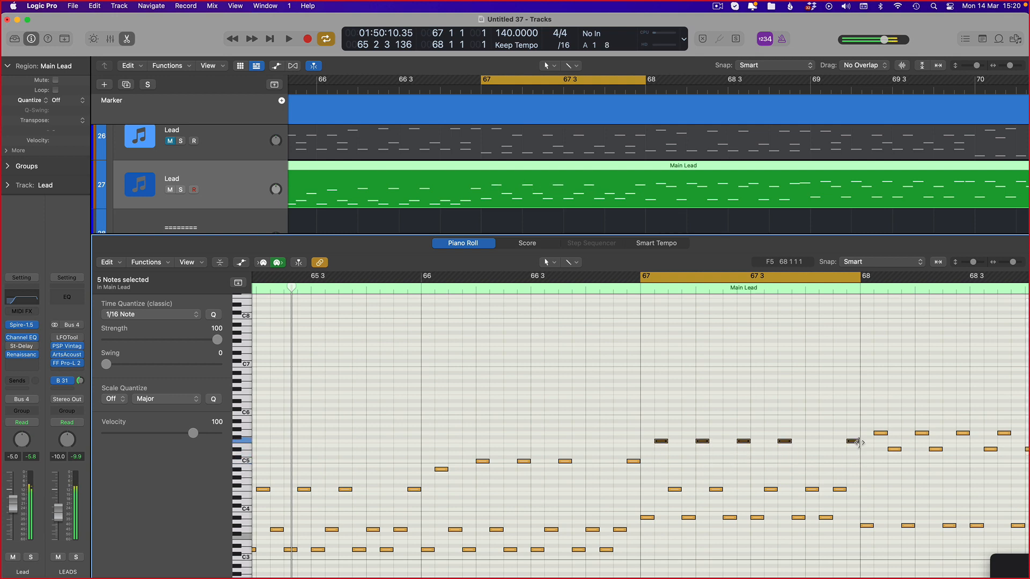
# Compare the start of bar 67 with the Lead region and lower the Main Lead's first top-row note there to C5
pyautogui.click(586, 158)
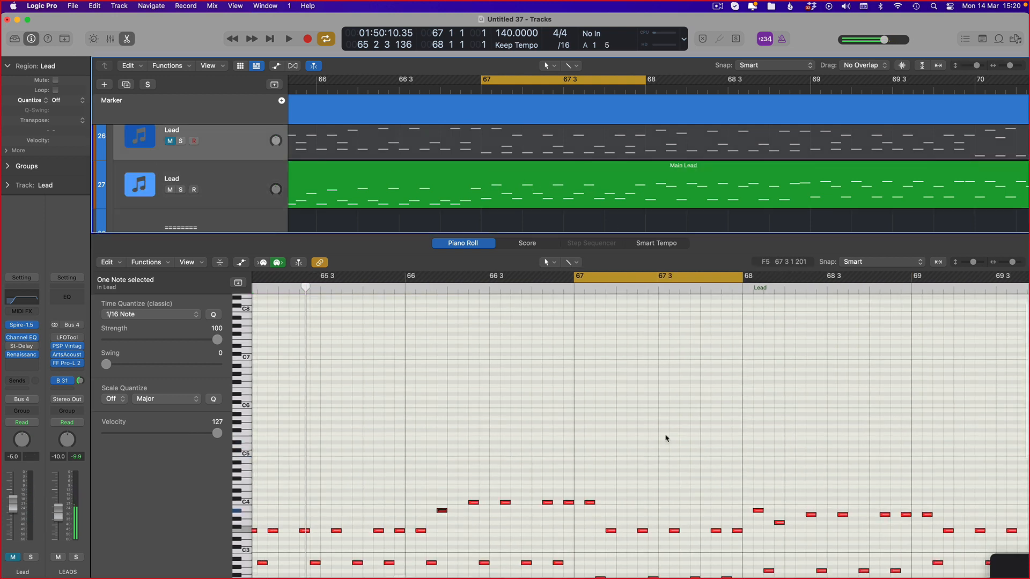
pyautogui.scroll(-5, 666, 436)
pyautogui.scroll(-2, 520, 349)
pyautogui.hscroll(5, 521, 370)
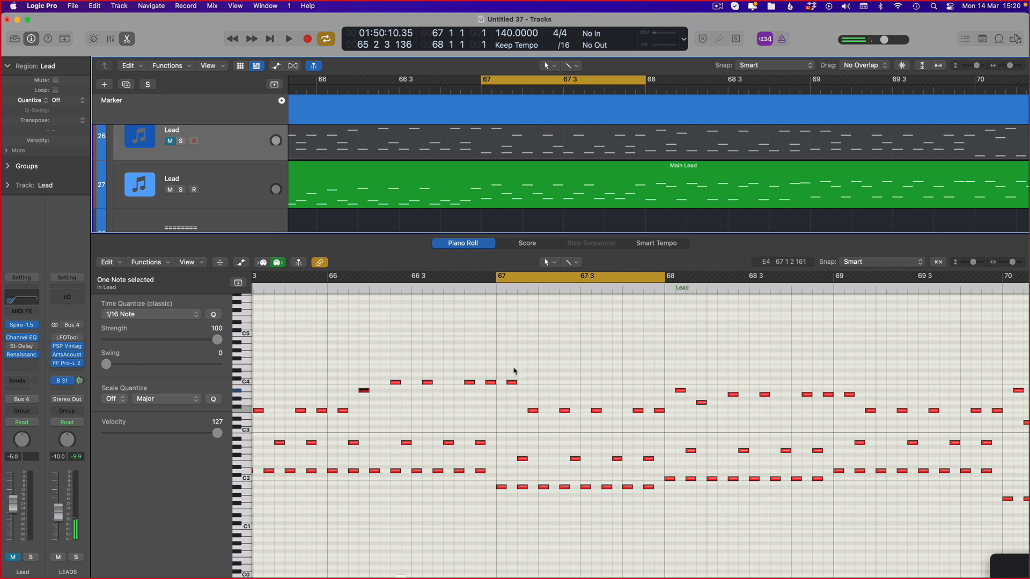
pyautogui.scroll(5, 526, 382)
pyautogui.hscroll(5, 633, 406)
pyautogui.click(584, 390)
pyautogui.hscroll(7, 483, 392)
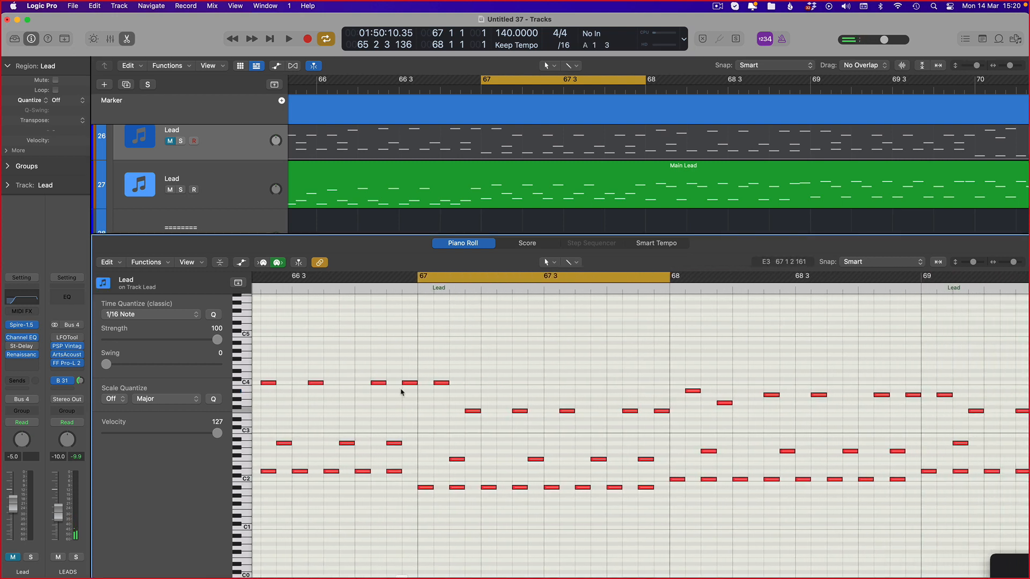
pyautogui.click(504, 194)
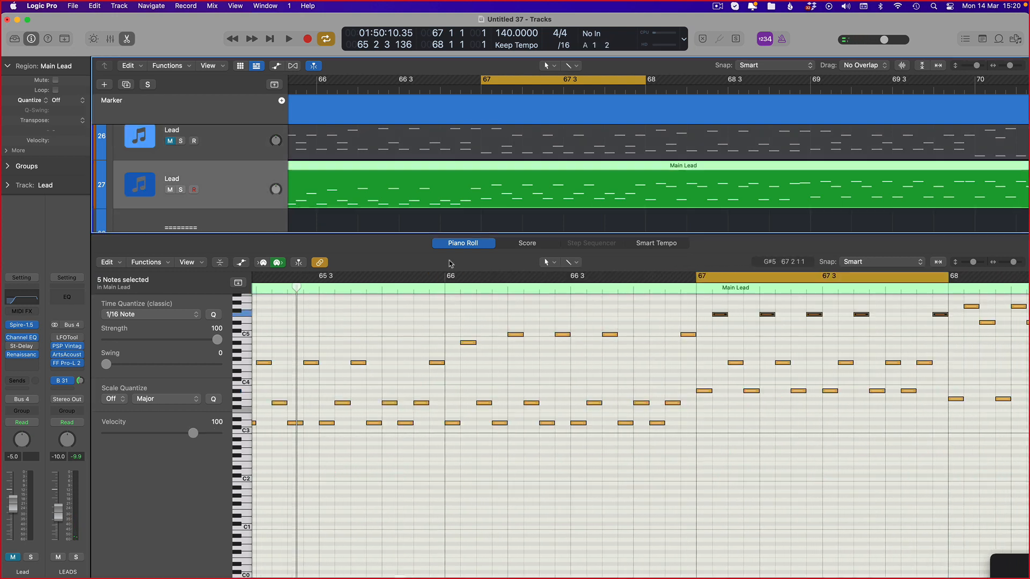
pyautogui.click(613, 395)
pyautogui.hscroll(-6, 590, 402)
pyautogui.scroll(3, 589, 402)
pyautogui.scroll(-1, 523, 425)
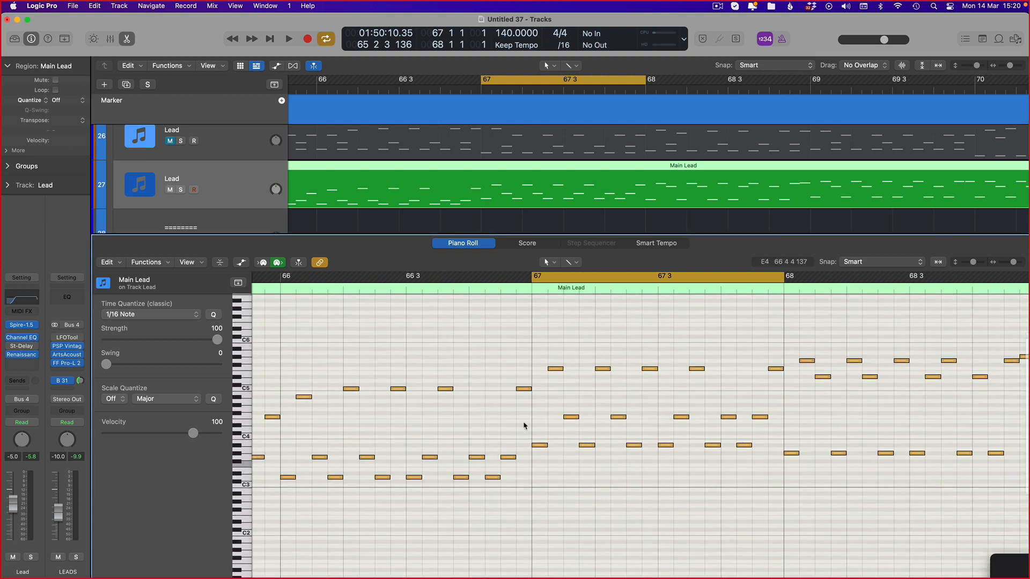
pyautogui.moveTo(554, 384); pyautogui.dragTo(568, 402)
# Set the cycle range from bar 65 to 68 and play back the Main Lead passage
pyautogui.scroll(-3, 414, 164)
pyautogui.hscroll(-4, 368, 100)
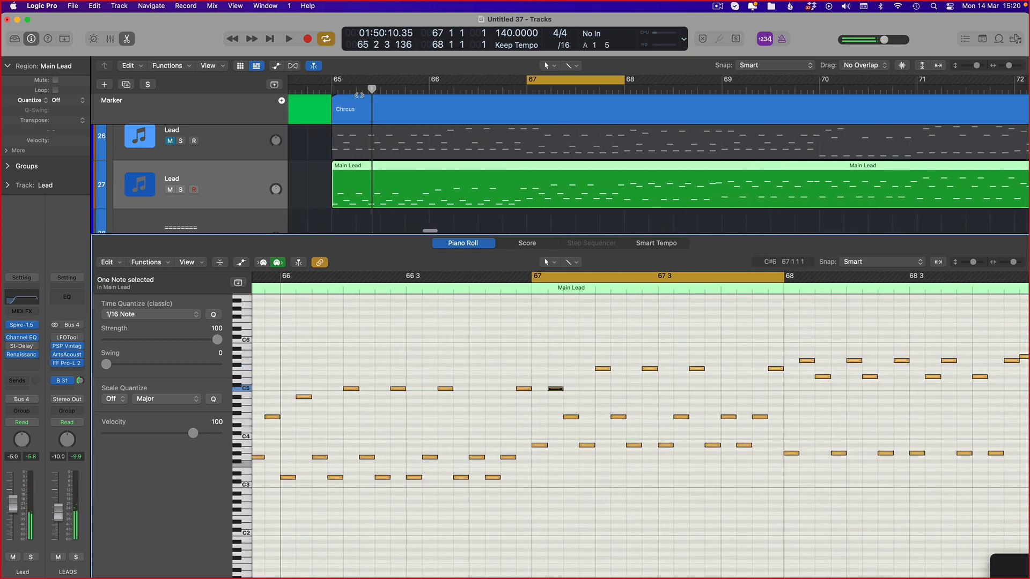
pyautogui.moveTo(369, 83); pyautogui.dragTo(664, 90)
pyautogui.press('space')
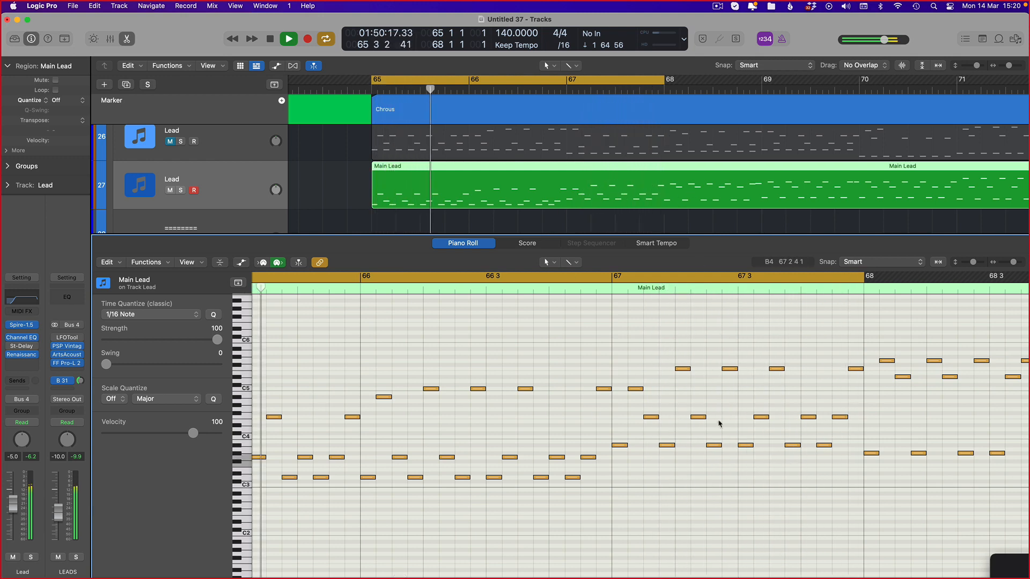
# Solo the reference Lead track and transpose all of its notes one octave higher
pyautogui.click(576, 152)
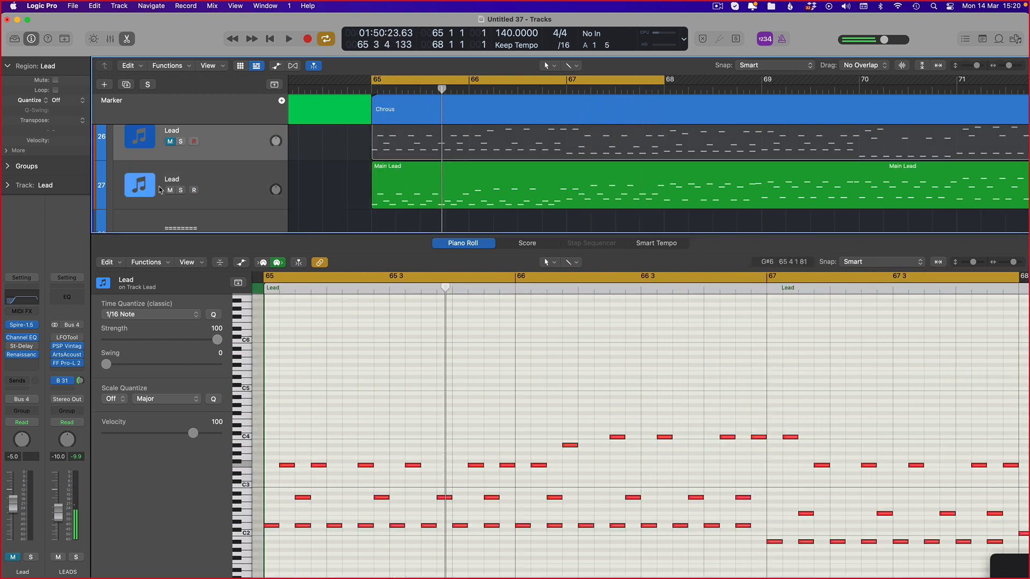
pyautogui.click(180, 141)
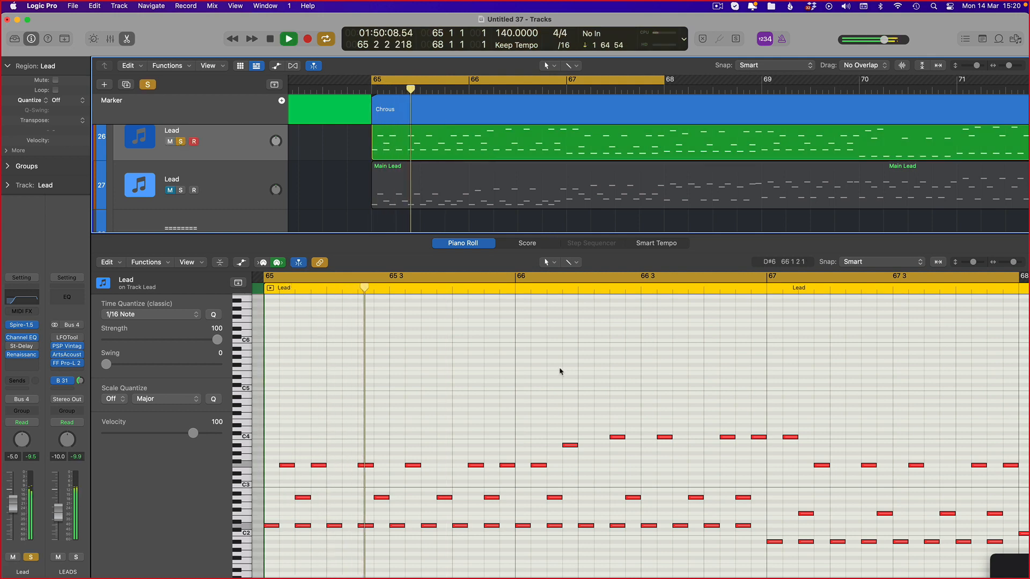
pyautogui.click(483, 293)
pyautogui.press('super+a')
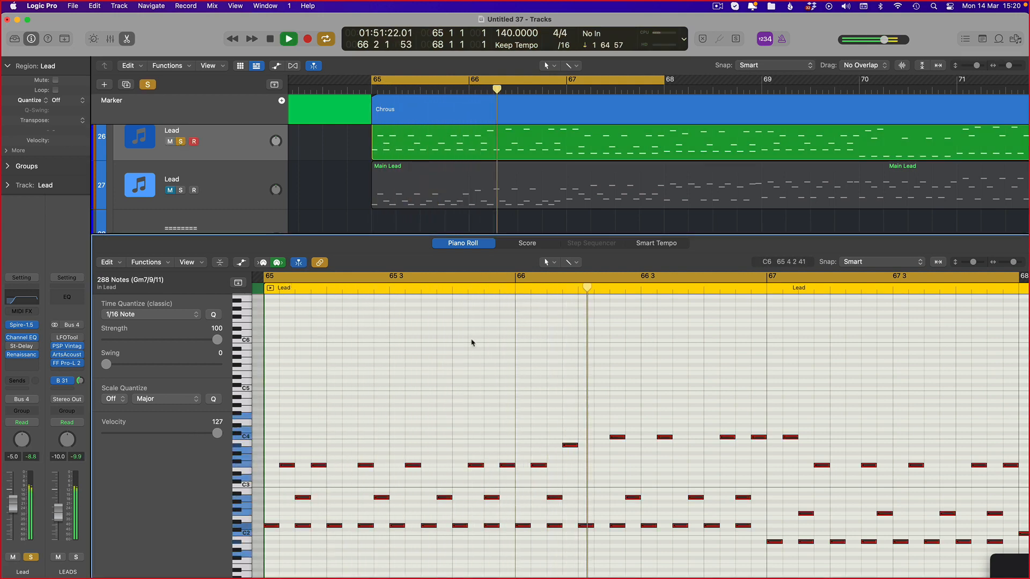
pyautogui.hotkey('alt', 'shift', 'Up')
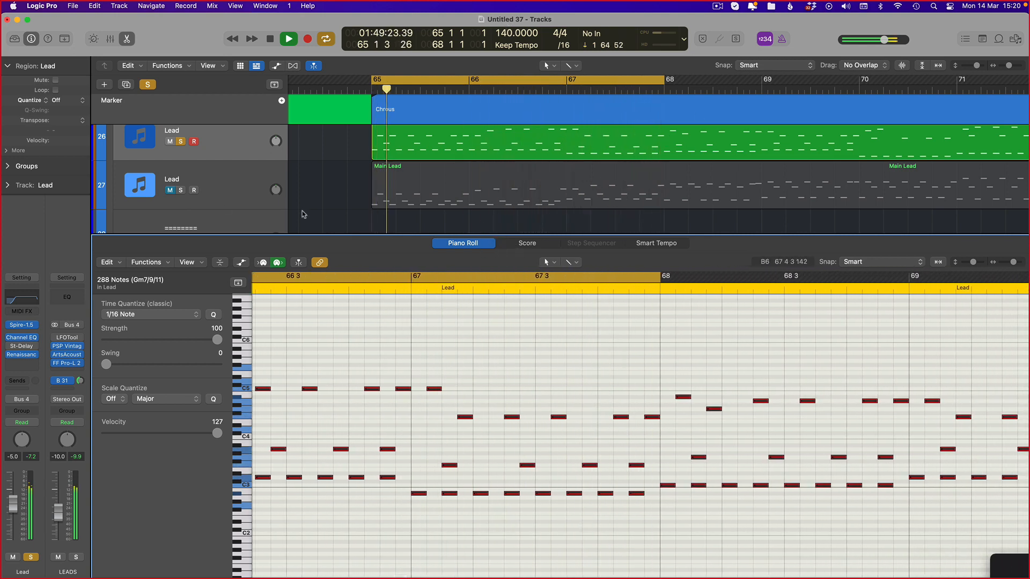
# Solo the Main Lead's track instead of the reference Lead and show the Main Lead's notes
pyautogui.click(180, 141)
pyautogui.click(180, 190)
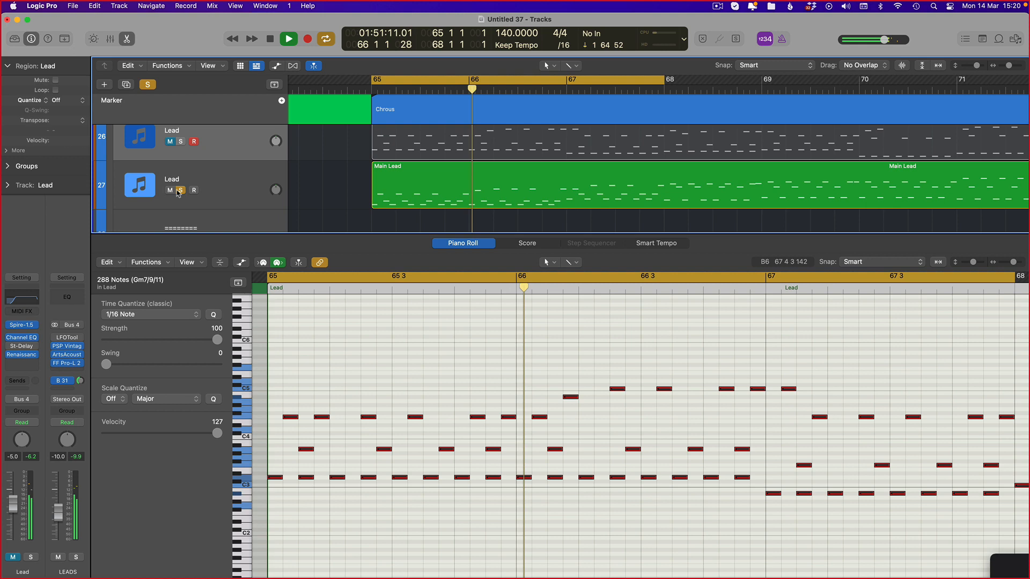
pyautogui.click(475, 192)
pyautogui.press('space')
# Lower the Main Lead's bar 67 notes by one octave, keeping the first upper note at C5, and play the passage
pyautogui.moveTo(912, 346); pyautogui.dragTo(679, 476)
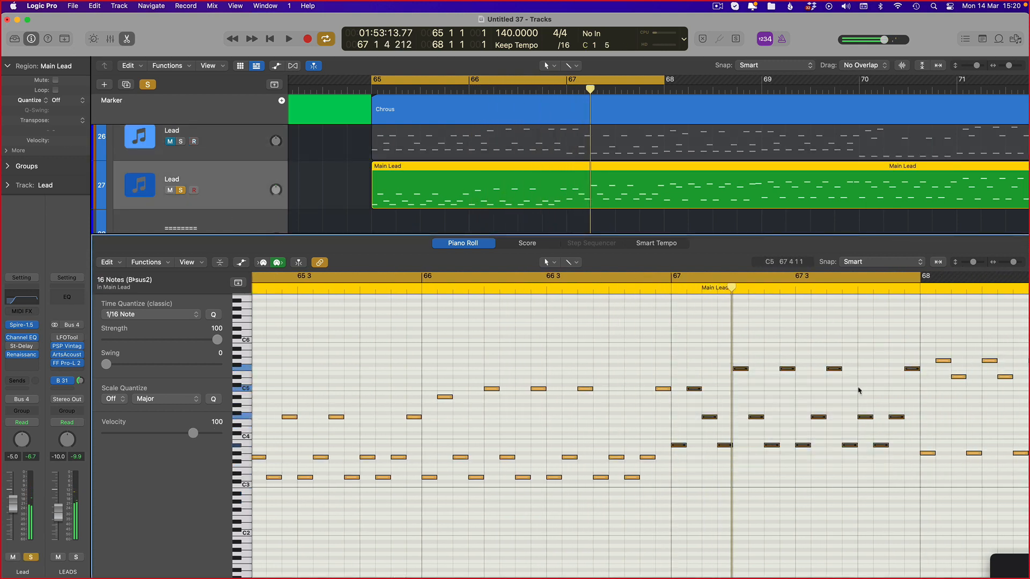
pyautogui.hotkey('alt', 'shift', 'Down')
pyautogui.press('space')
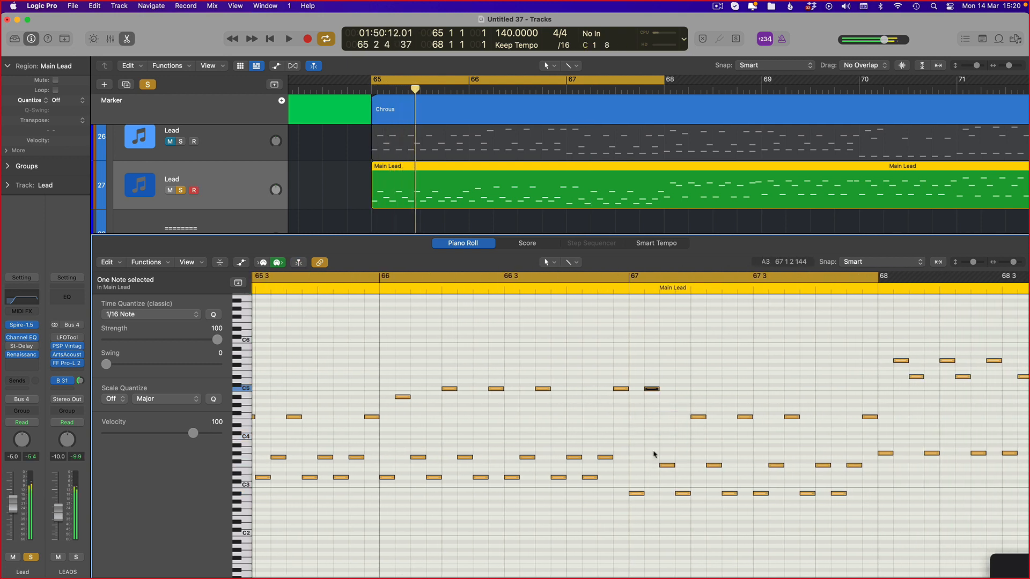
pyautogui.press('space')
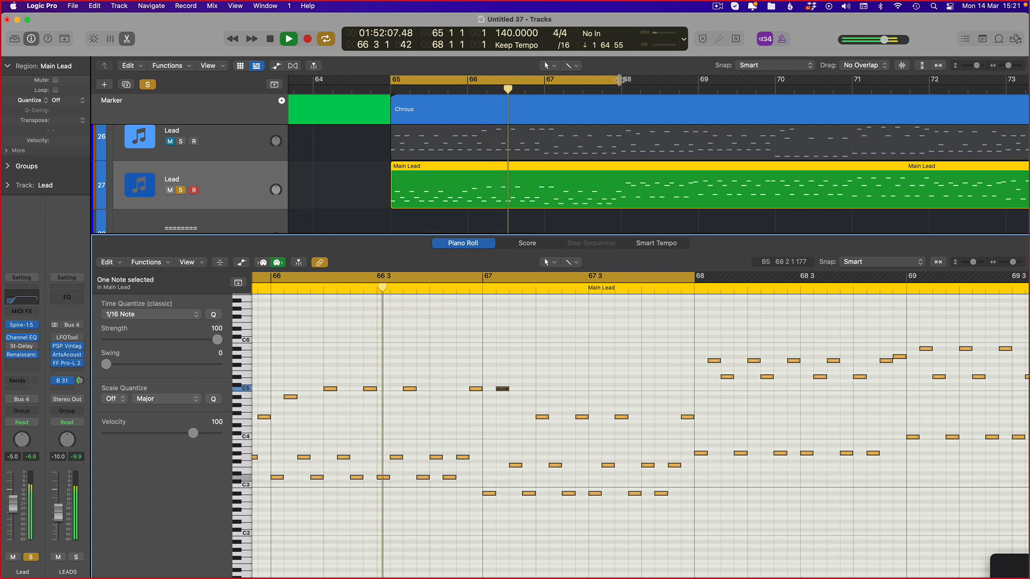
# Extend the cycle range to bar 69 and listen to the Main Lead through bar 68
pyautogui.moveTo(622, 89); pyautogui.dragTo(702, 90)
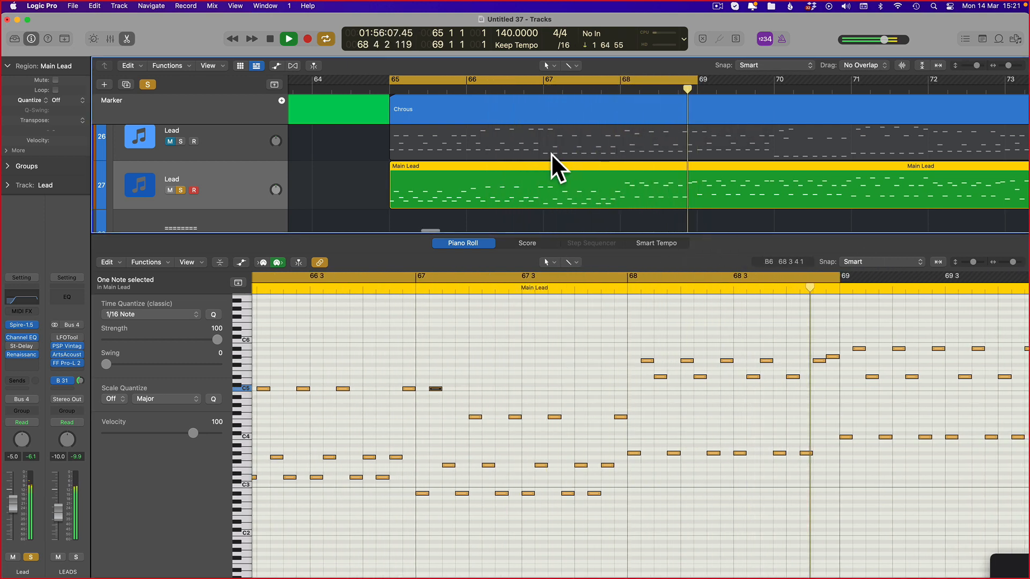
pyautogui.hscroll(2, 487, 198)
pyautogui.scroll(1, 487, 198)
# Limit the cycle range to bar 68 and examine the reference Lead's note rows there
pyautogui.click(594, 170)
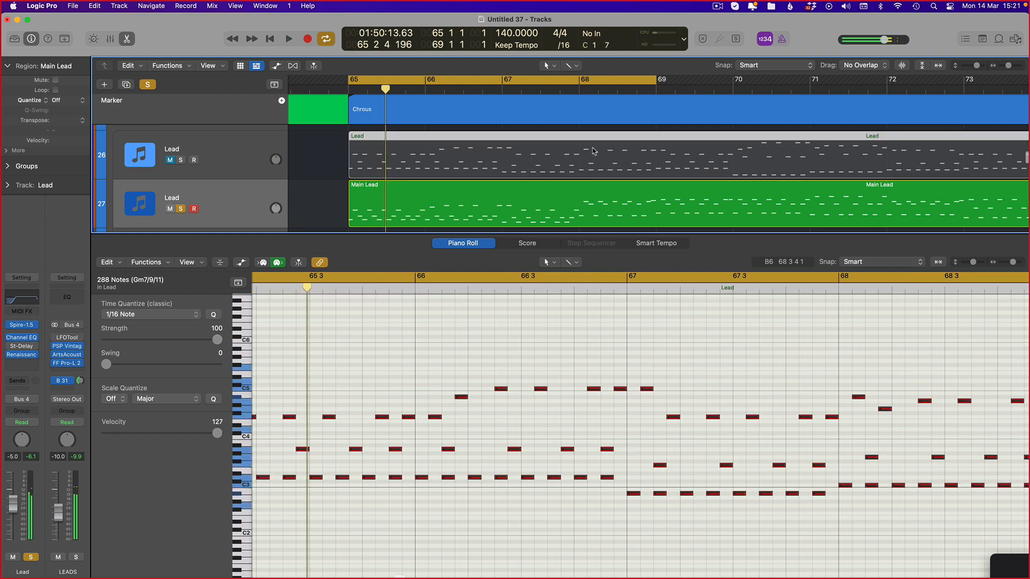
pyautogui.moveTo(597, 79); pyautogui.dragTo(671, 80)
pyautogui.scroll(5, 616, 375)
pyautogui.scroll(-3, 669, 427)
pyautogui.hscroll(2, 675, 426)
pyautogui.scroll(5, 678, 425)
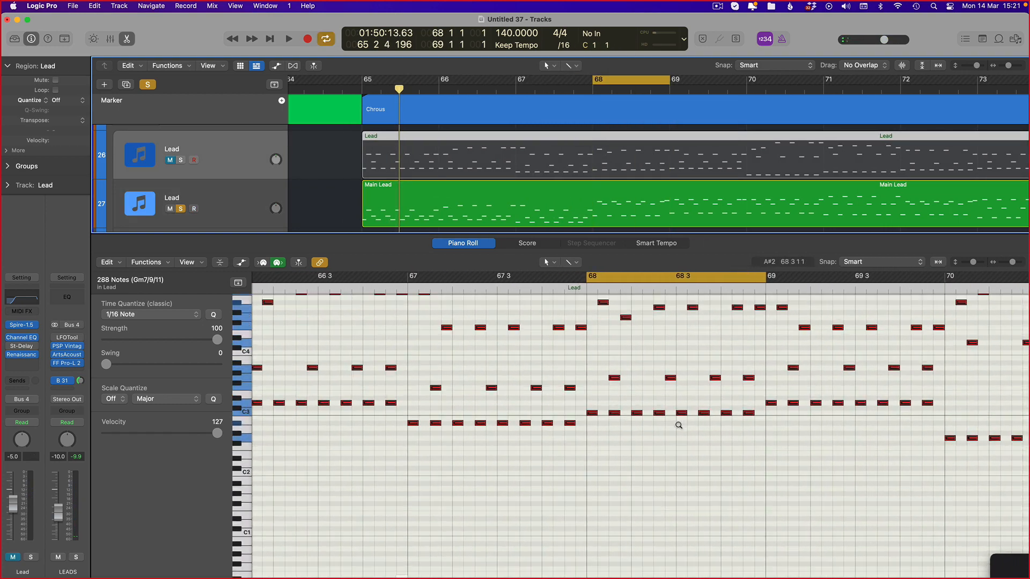
pyautogui.scroll(2, 666, 434)
pyautogui.scroll(-3, 461, 414)
pyautogui.scroll(3, 461, 414)
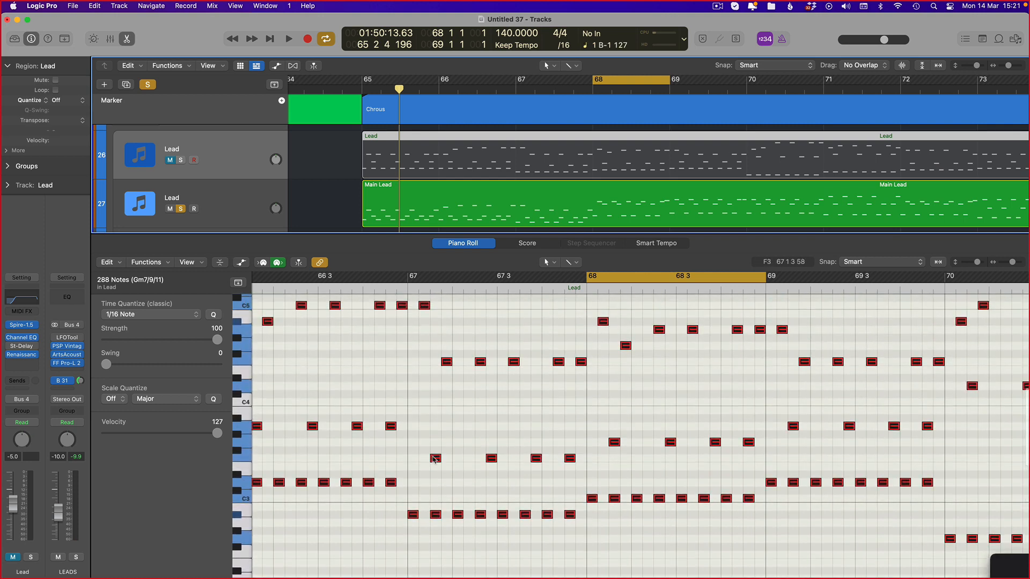
# Examine the low, middle and upper note pitches of the reference Lead in bars 67 and 68
pyautogui.click(429, 473)
pyautogui.click(433, 460)
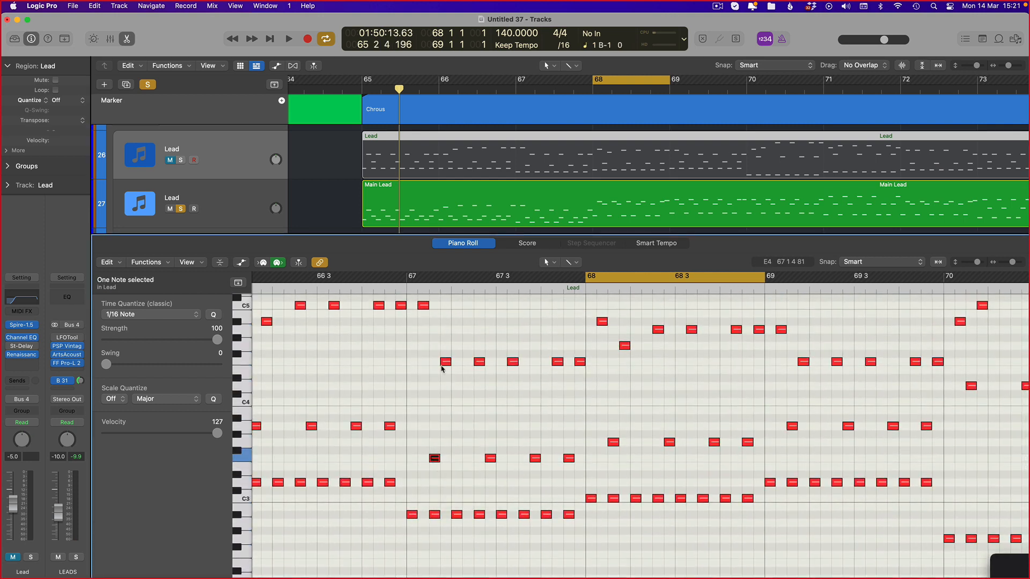
pyautogui.click(444, 361)
pyautogui.hscroll(5, 451, 380)
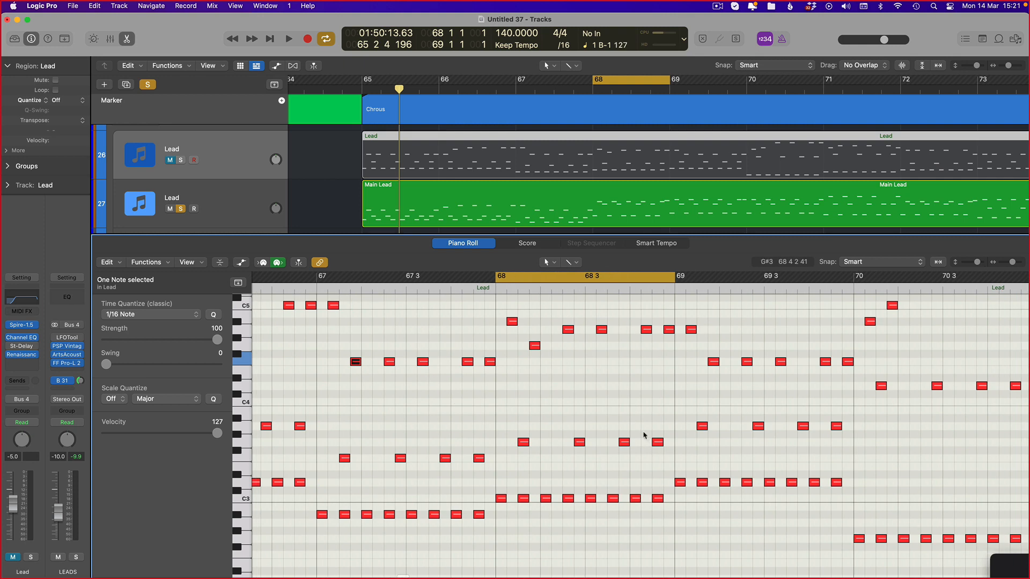
pyautogui.click(481, 500)
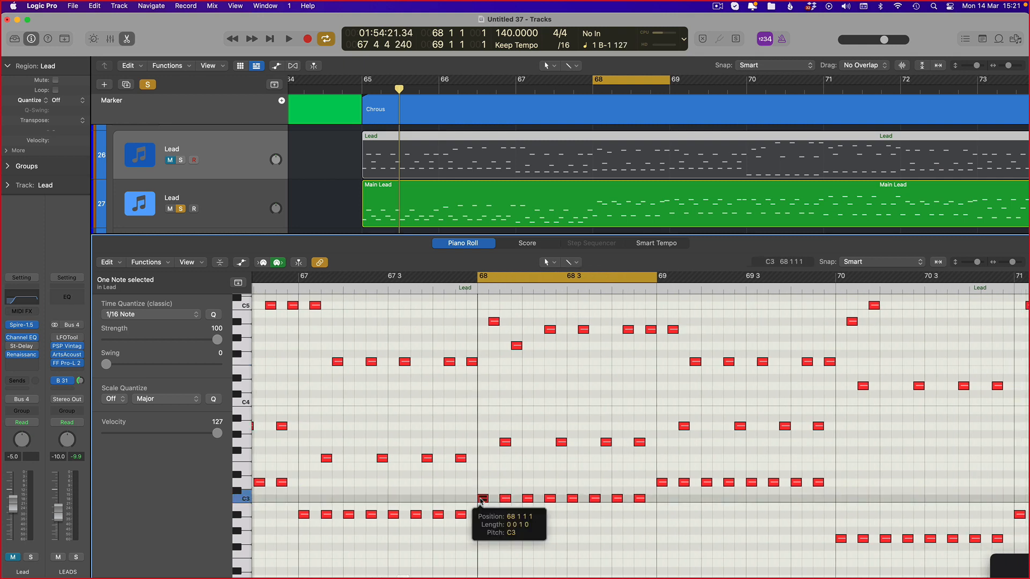
pyautogui.click(505, 442)
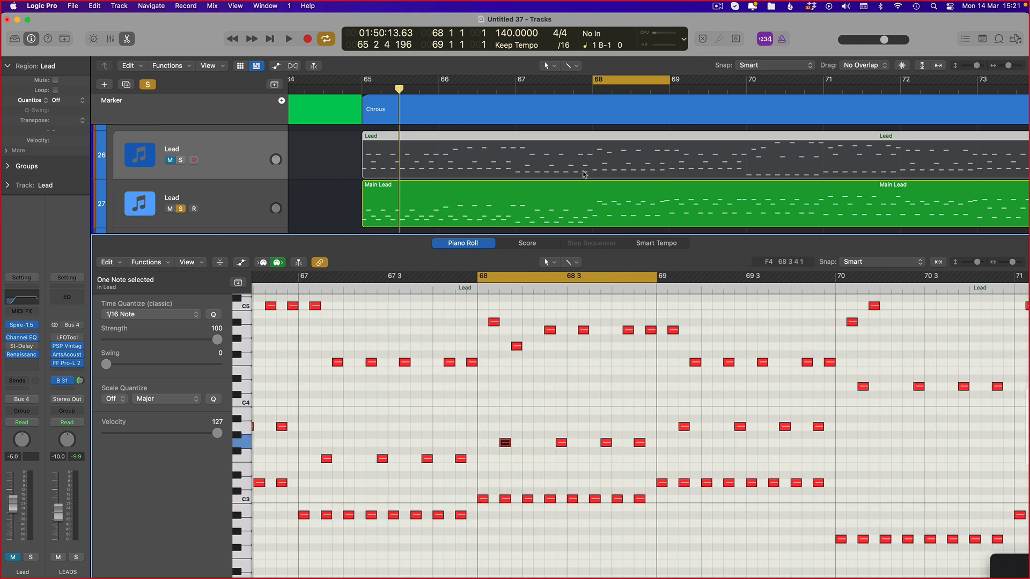
# Show the Main Lead's notes and bring the lowest note row in bar 68 to C3
pyautogui.hscroll(2, 537, 218)
pyautogui.click(537, 218)
pyautogui.hscroll(10, 595, 380)
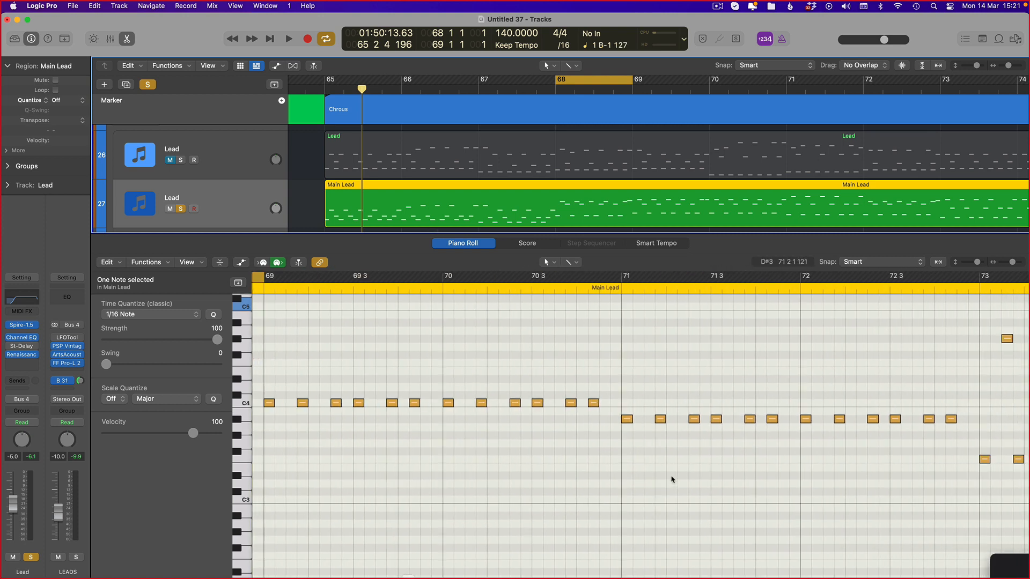
pyautogui.scroll(3, 681, 473)
pyautogui.hscroll(-8, 463, 472)
pyautogui.click(362, 494)
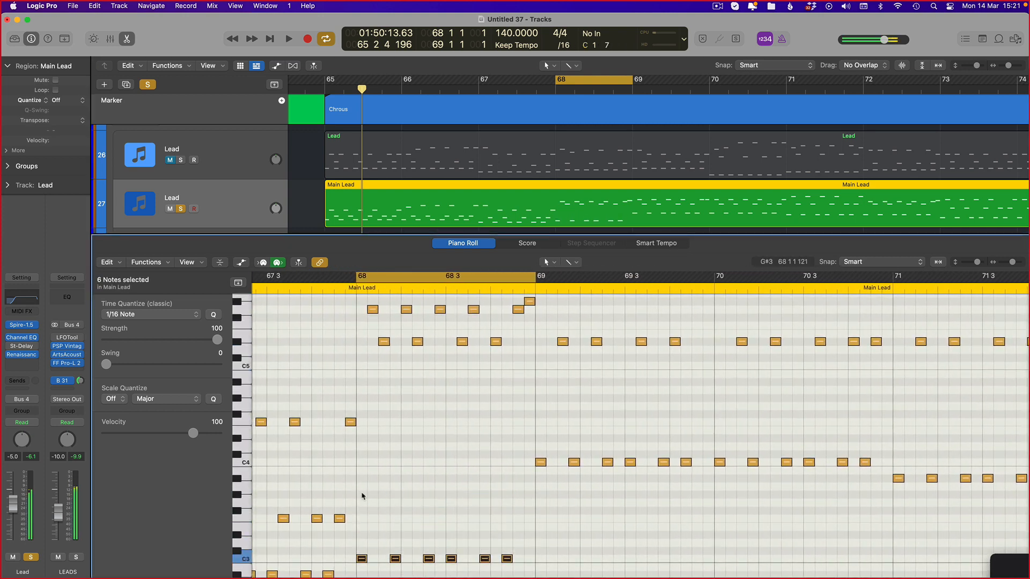
# Lower the Main Lead's upper note row in bar 68 by one octave and bring its middle row down to G3
pyautogui.scroll(2, 514, 338)
pyautogui.moveTo(535, 331); pyautogui.dragTo(347, 405)
pyautogui.hotkey('shift', 'alt', 'Down')
pyautogui.hotkey('shift', 'alt', 'Down')
pyautogui.scroll(-2, 372, 420)
pyautogui.scroll(-3, 372, 420)
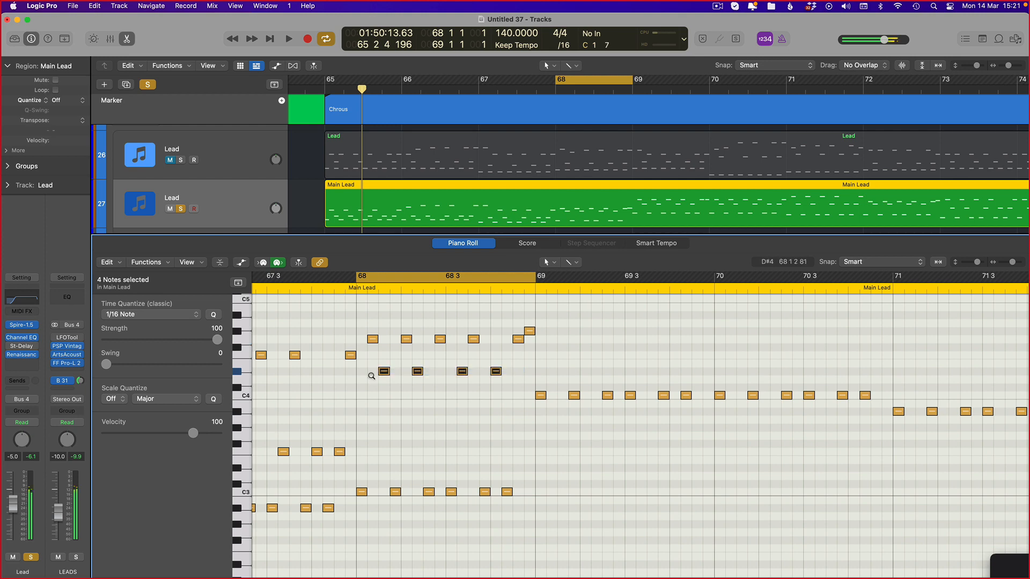
pyautogui.scroll(1, 375, 378)
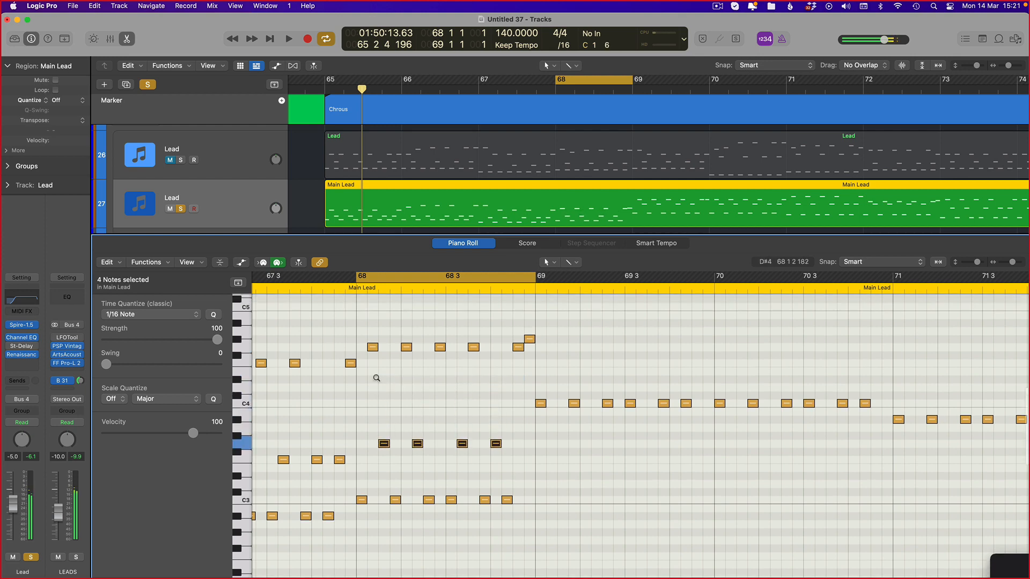
# Display the reference Lead and Main Lead notes together and compare their rows in bars 65 to 68
pyautogui.scroll(-3, 377, 376)
pyautogui.hscroll(2, 532, 168)
pyautogui.click(542, 155)
pyautogui.click(548, 208)
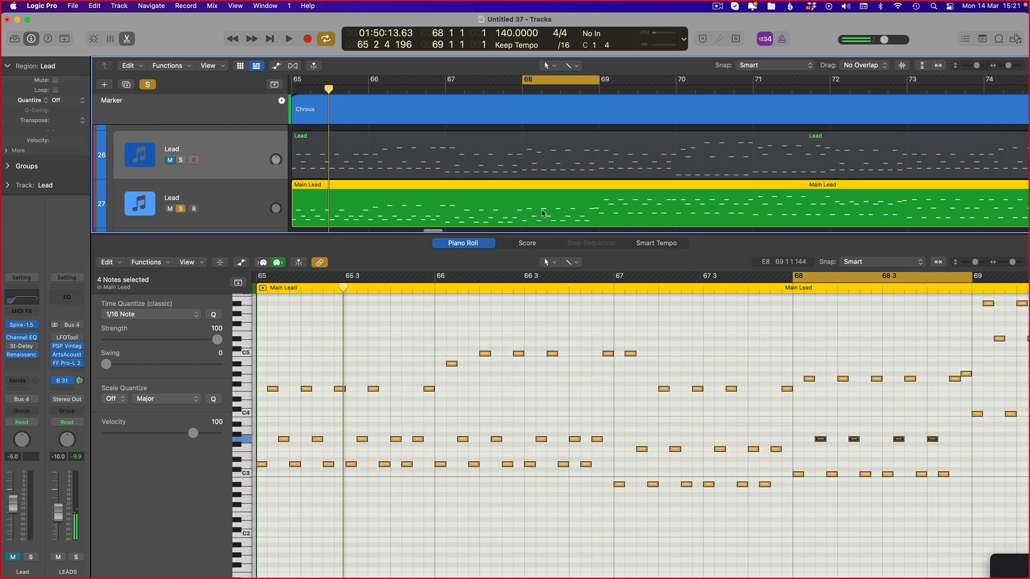
pyautogui.click(554, 161)
pyautogui.click(559, 211)
pyautogui.click(559, 166)
pyautogui.click(574, 207)
pyautogui.keyDown('shift'); pyautogui.click(584, 158); pyautogui.keyUp('shift')
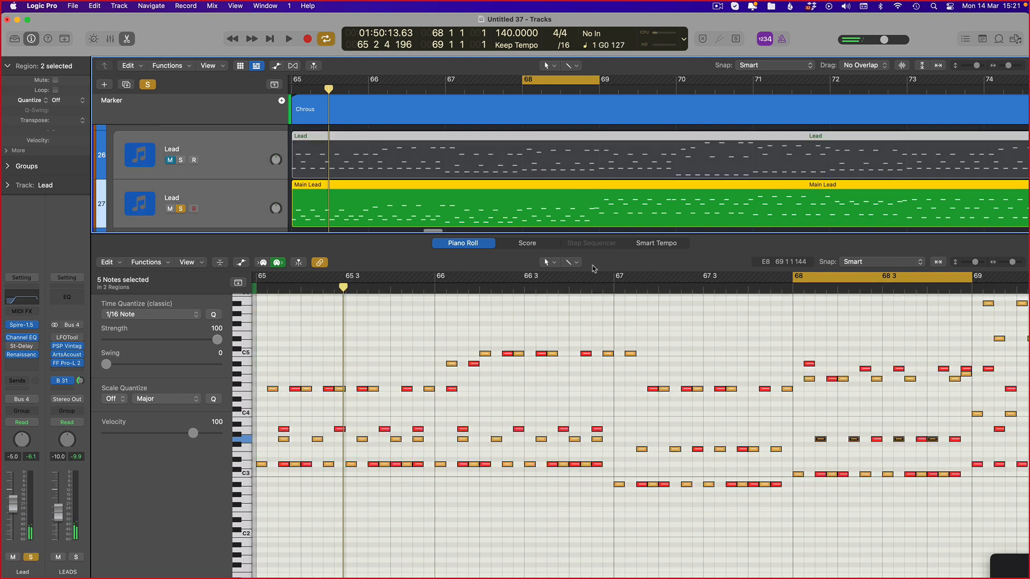
pyautogui.scroll(3, 472, 370)
pyautogui.hscroll(3, 480, 375)
pyautogui.click(510, 391)
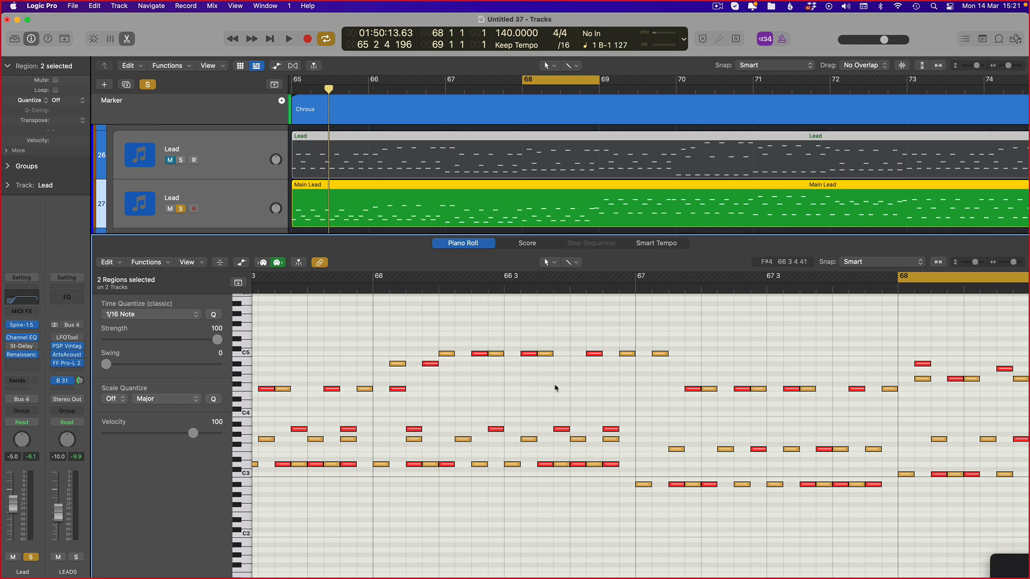
pyautogui.scroll(-1, 555, 387)
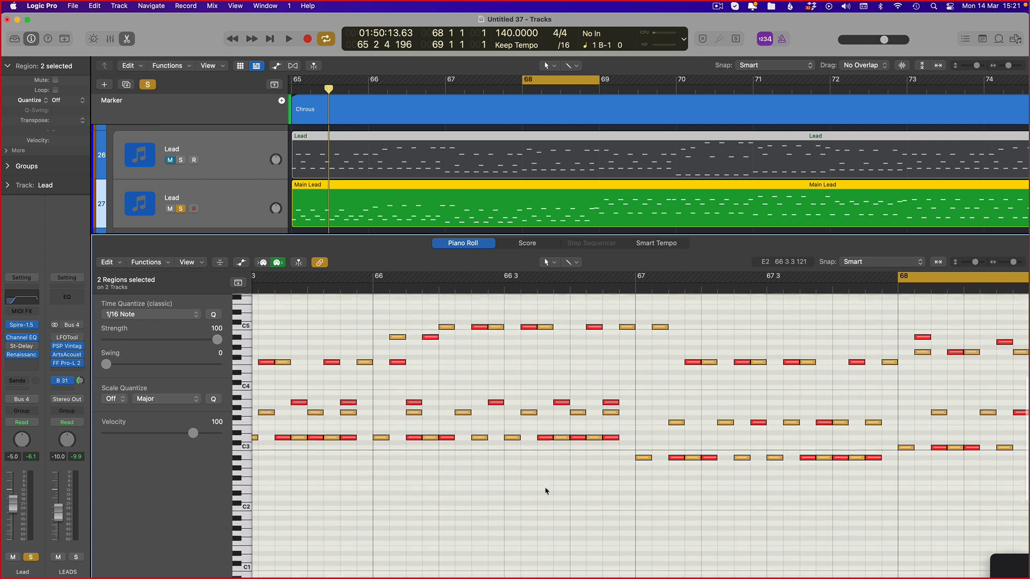
# View the Main Lead's notes alone, followed by the reference Lead's, to compare bars 65 to 67
pyautogui.click(493, 146)
pyautogui.scroll(-5, 536, 196)
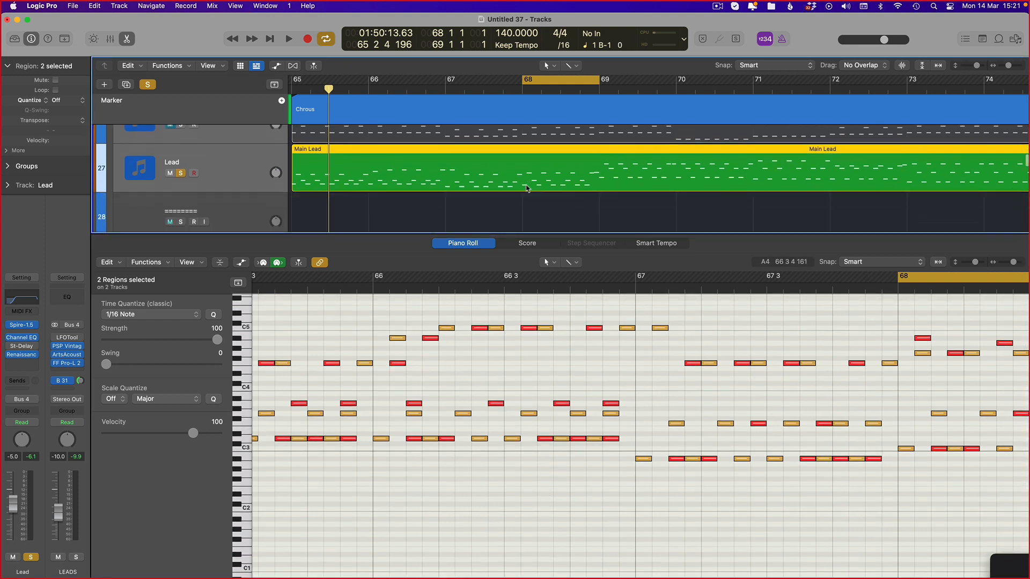
pyautogui.click(538, 199)
pyautogui.scroll(4, 540, 196)
pyautogui.click(543, 190)
pyautogui.scroll(1, 540, 333)
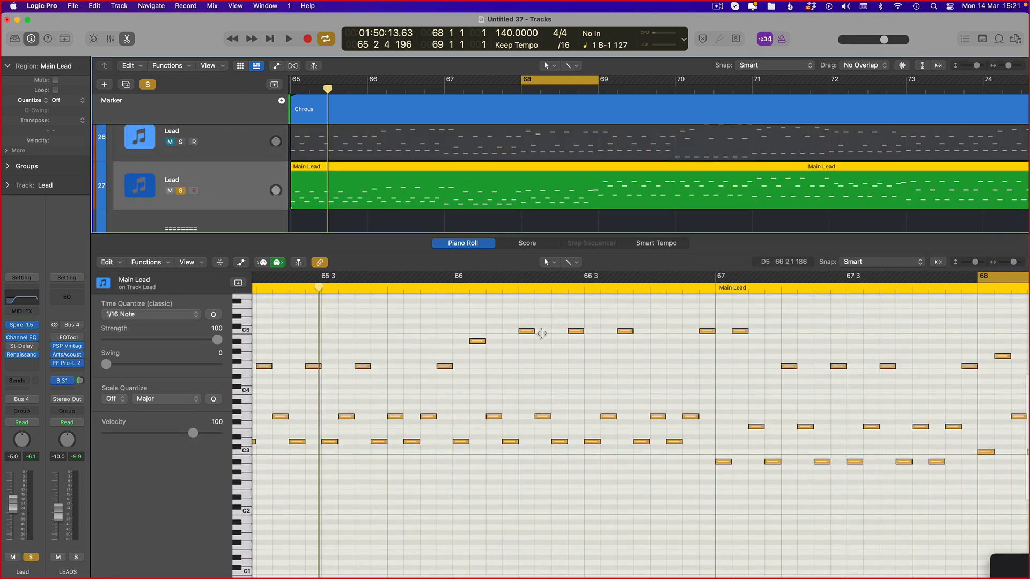
pyautogui.scroll(1, 574, 161)
pyautogui.click(569, 146)
pyautogui.scroll(2, 523, 484)
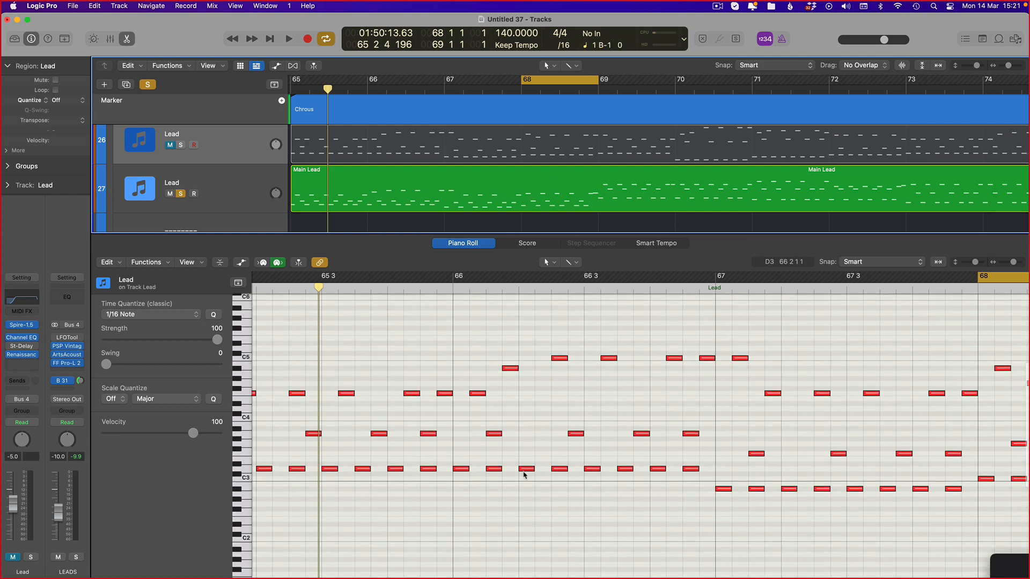
# Examine the reference Lead's note rows from bar 66 to bar 69 and put the playhead at bar 68
pyautogui.scroll(4, 515, 499)
pyautogui.scroll(-4, 651, 343)
pyautogui.hscroll(-4, 622, 429)
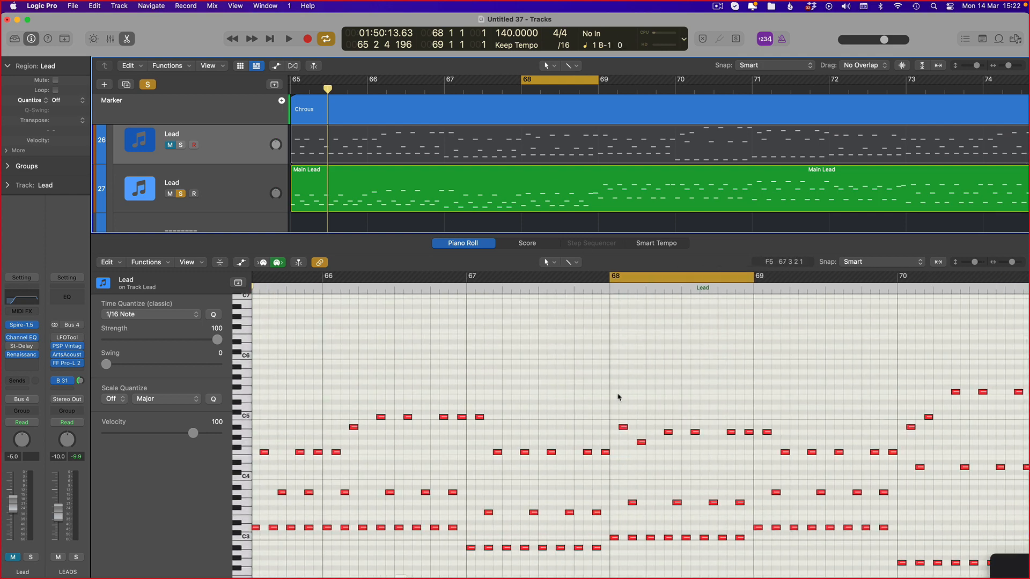
pyautogui.hscroll(3, 601, 453)
pyautogui.scroll(5, 598, 458)
pyautogui.scroll(-5, 598, 458)
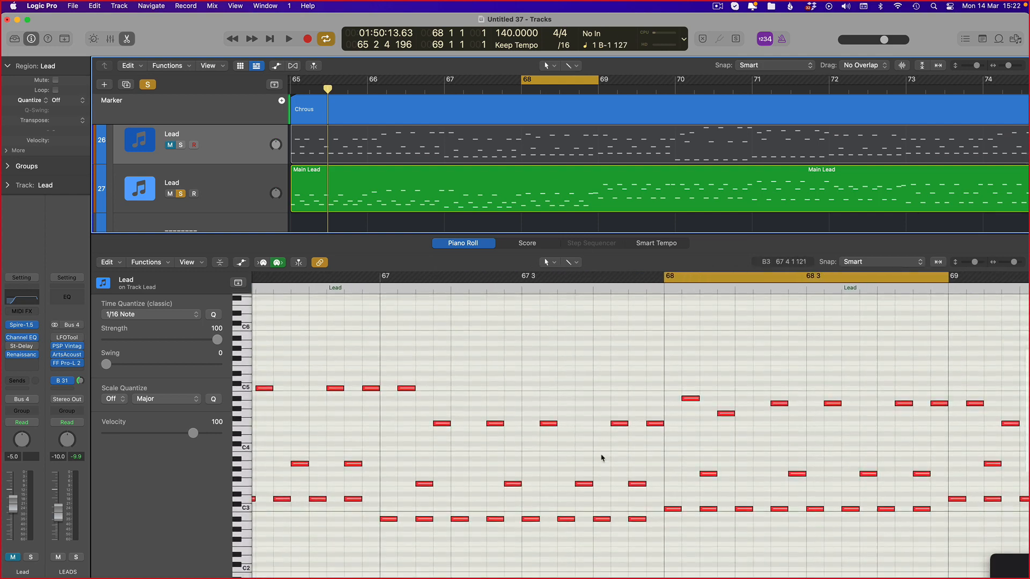
pyautogui.scroll(-4, 603, 455)
pyautogui.hscroll(4, 604, 454)
pyautogui.hscroll(4, 590, 462)
pyautogui.press('Return')
pyautogui.hscroll(-4, 435, 435)
pyautogui.scroll(5, 437, 432)
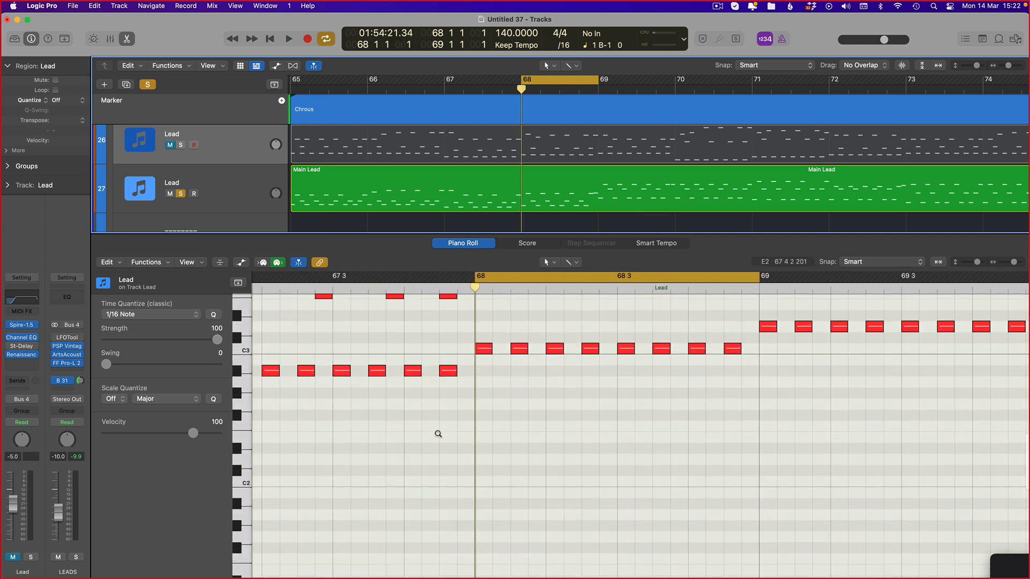
pyautogui.scroll(3, 560, 429)
pyautogui.hscroll(-2, 418, 453)
pyautogui.scroll(-5, 420, 418)
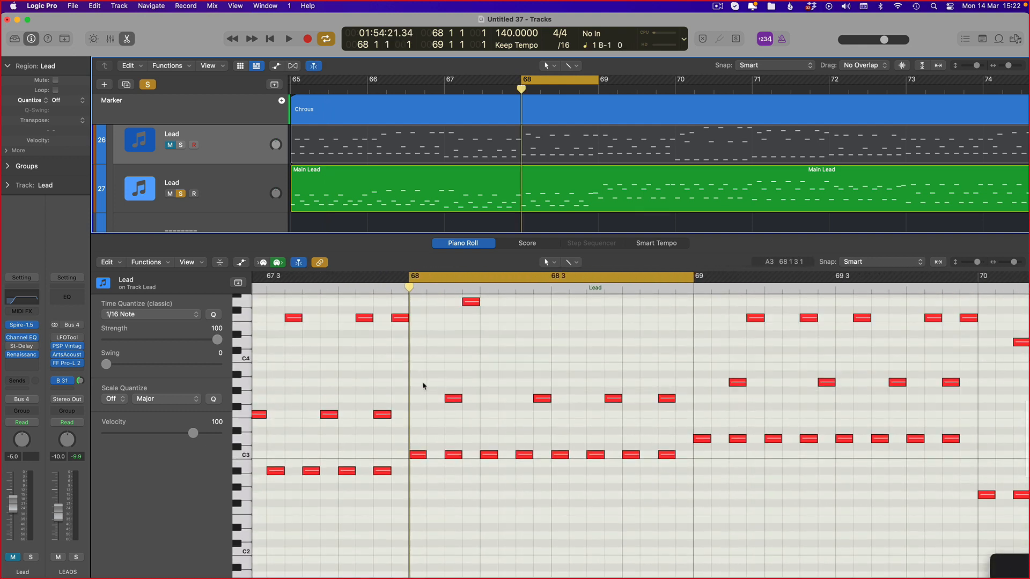
pyautogui.scroll(3, 486, 400)
# Display the reference Lead and Main Lead notes together at bar 68
pyautogui.click(539, 164)
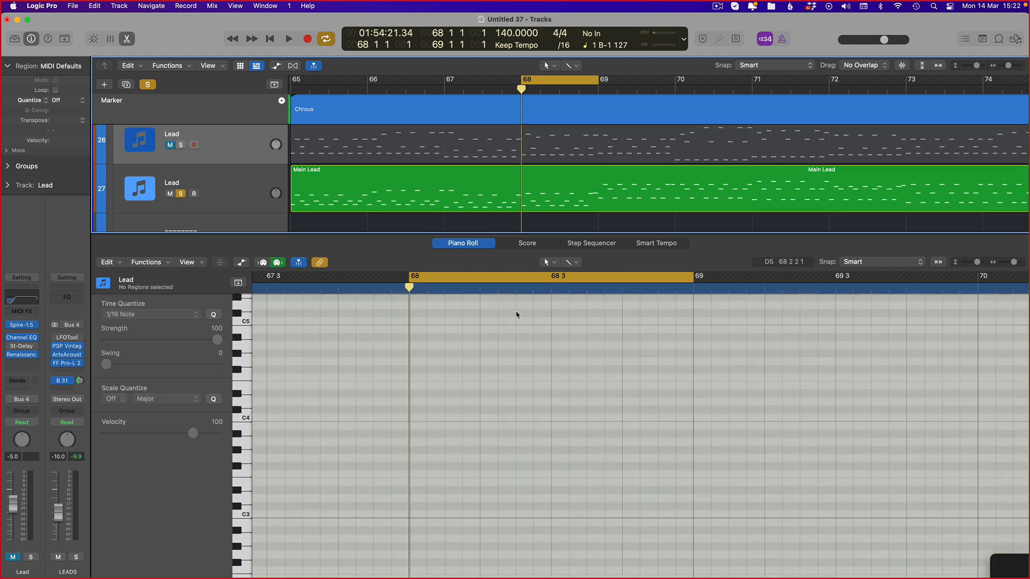
pyautogui.scroll(2, 554, 223)
pyautogui.click(540, 170)
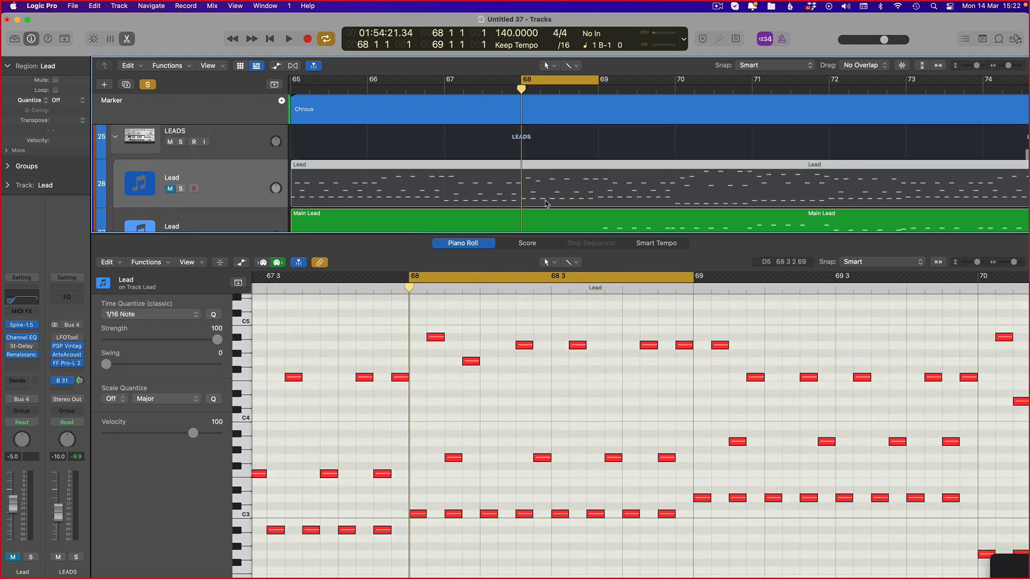
pyautogui.keyDown('shift'); pyautogui.click(545, 219); pyautogui.keyUp('shift')
pyautogui.scroll(2, 457, 332)
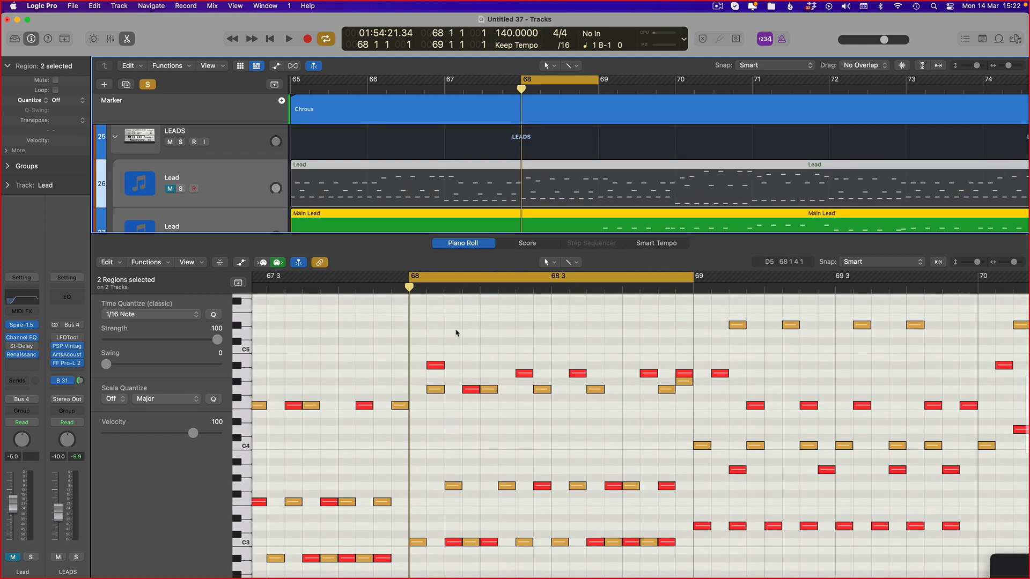
# Raise the Main Lead's first upper note in bar 68 to A#4 and those from the third onward to A4, and play the bar
pyautogui.moveTo(433, 389); pyautogui.dragTo(432, 365)
pyautogui.click(541, 392)
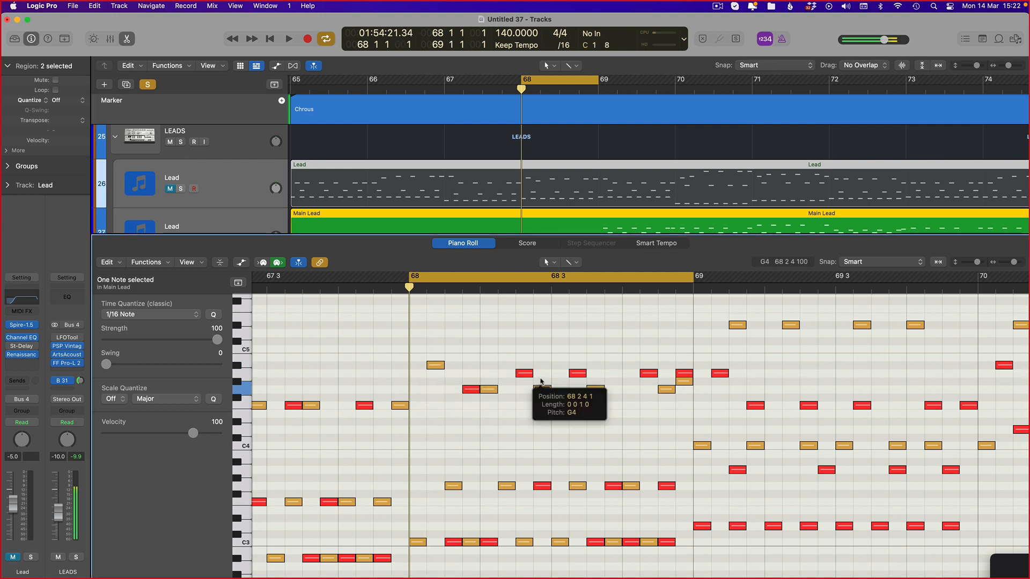
pyautogui.moveTo(543, 392); pyautogui.dragTo(594, 367)
pyautogui.moveTo(665, 381); pyautogui.dragTo(665, 367)
pyautogui.moveTo(682, 374); pyautogui.dragTo(682, 370)
pyautogui.press('space')
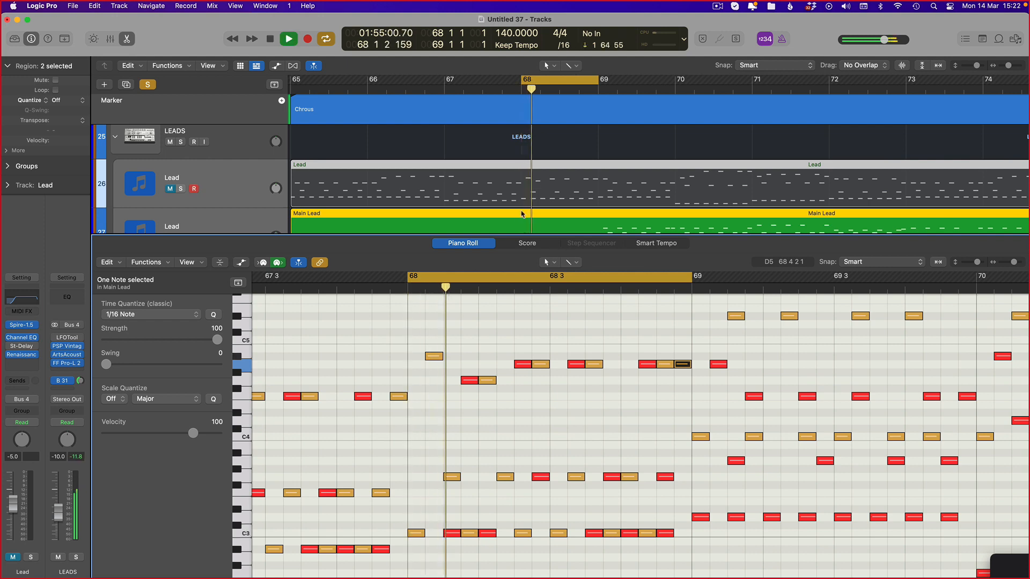
pyautogui.scroll(-3, 533, 188)
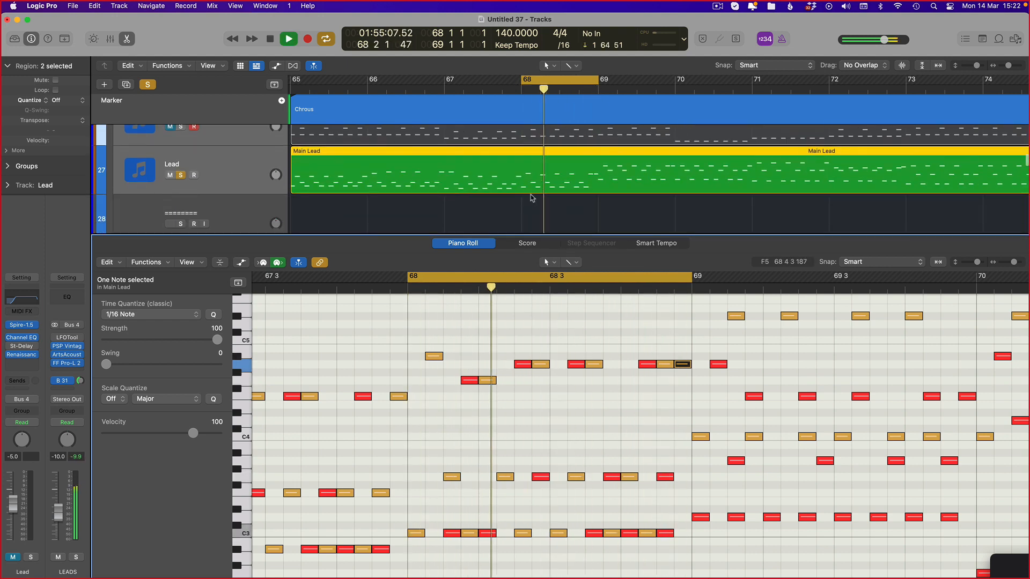
pyautogui.press('space')
# Show only the Main Lead's notes, set the cycle range from bar 65 to bar 69 and listen to the passage
pyautogui.click(532, 201)
pyautogui.click(541, 174)
pyautogui.hscroll(-2, 349, 295)
pyautogui.hscroll(-4, 337, 161)
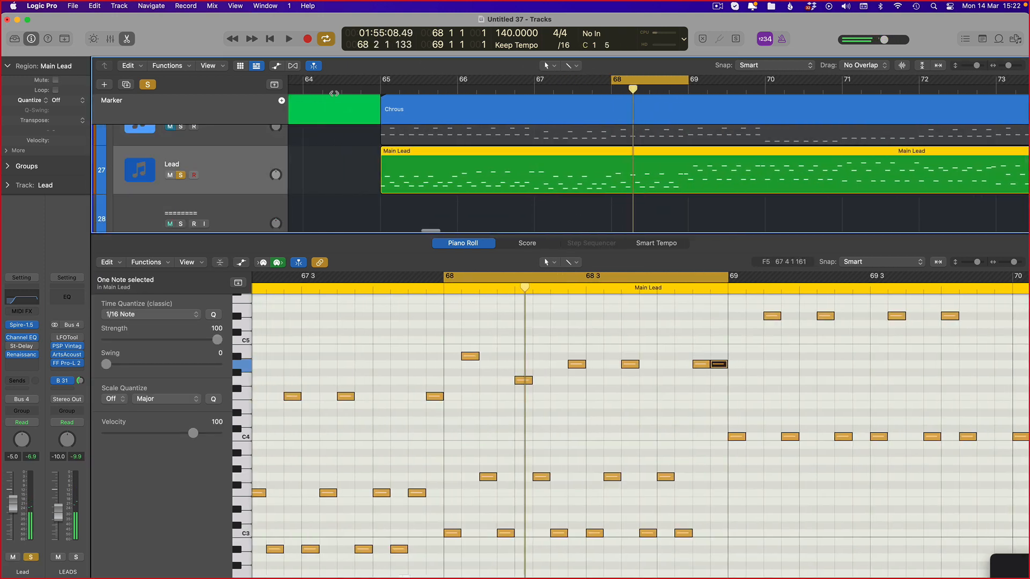
pyautogui.moveTo(385, 84); pyautogui.dragTo(688, 84)
pyautogui.press('space')
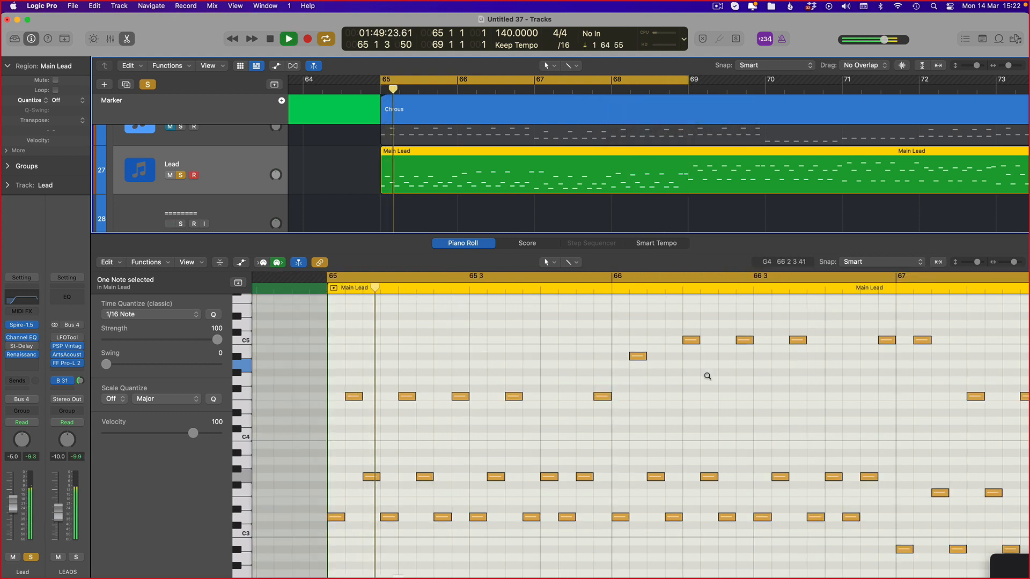
pyautogui.hscroll(-2, 682, 392)
pyautogui.hscroll(5, 750, 405)
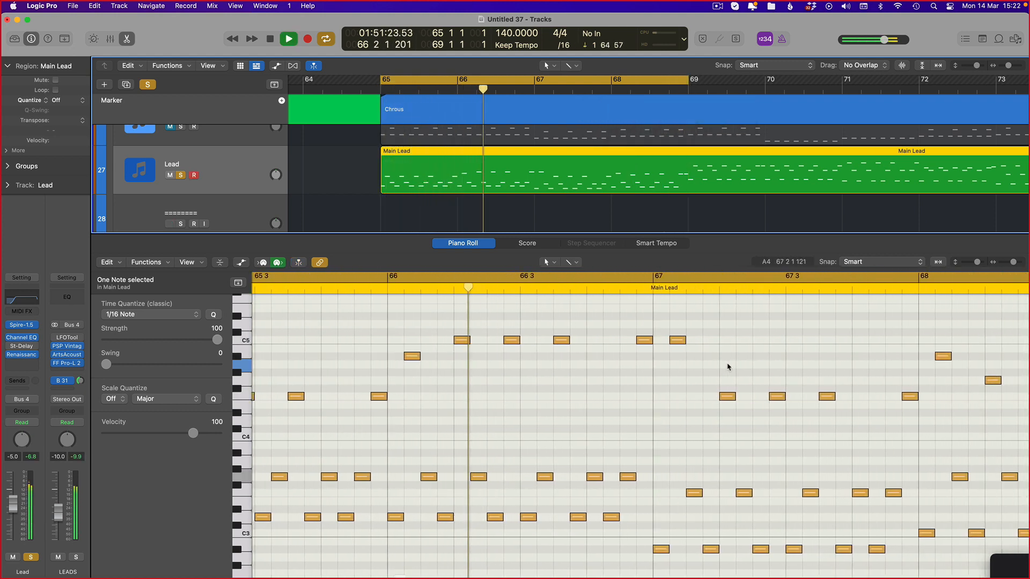
pyautogui.scroll(-2, 725, 366)
pyautogui.hscroll(2, 724, 367)
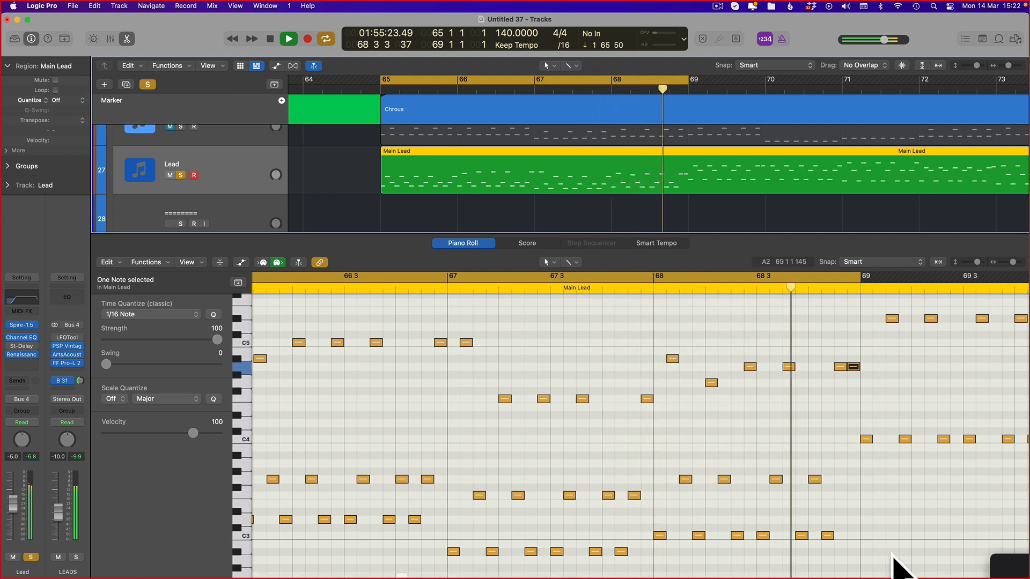
# Restart the passage and listen to the reference Lead by unmuting its track and muting the Main Lead
pyautogui.click(659, 136)
pyautogui.hscroll(5, 740, 345)
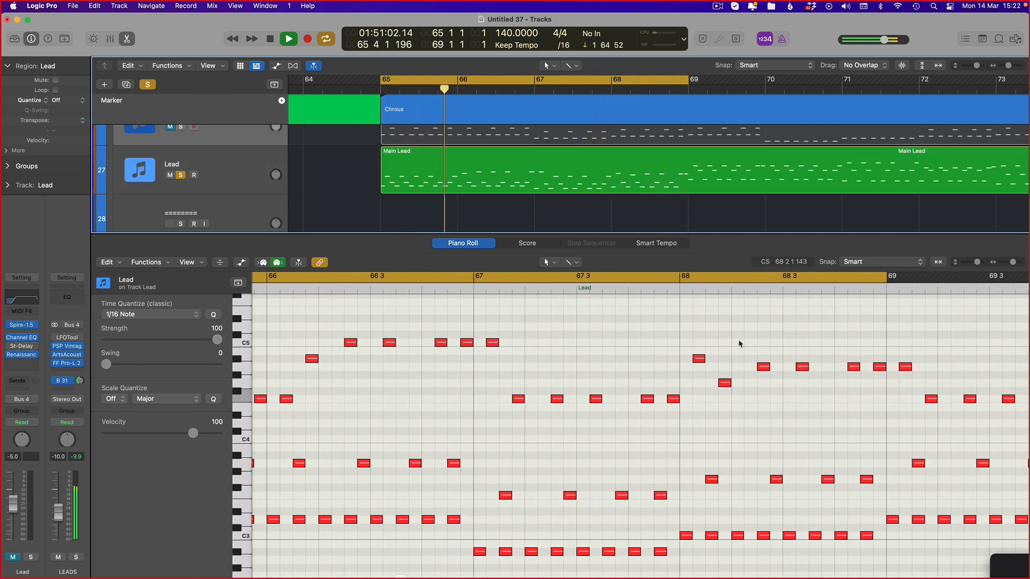
pyautogui.hscroll(2, 643, 333)
pyautogui.press('space')
pyautogui.press('space')
pyautogui.scroll(1, 226, 150)
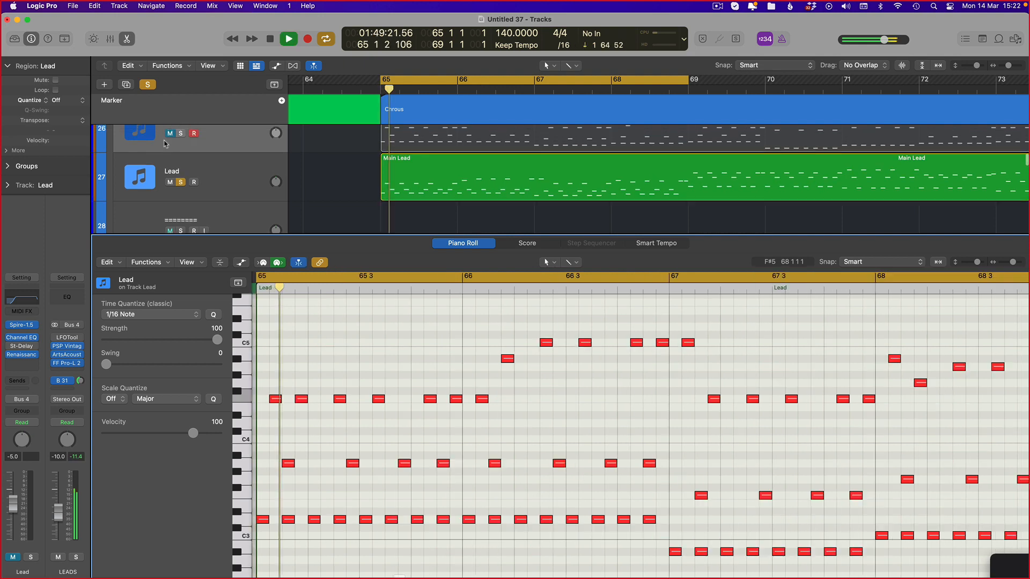
pyautogui.click(170, 133)
pyautogui.click(170, 182)
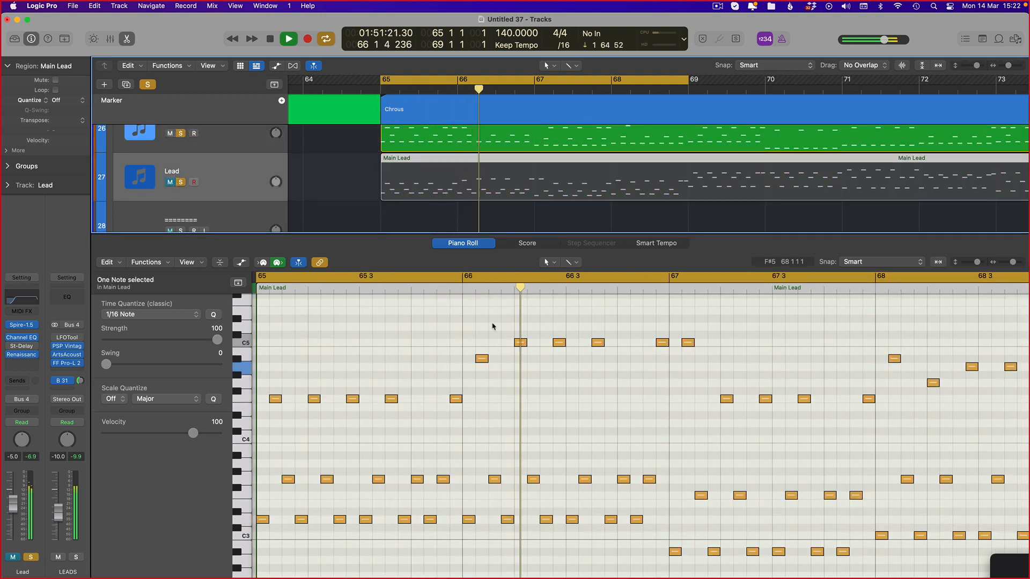
pyautogui.hscroll(5, 616, 333)
pyautogui.scroll(1, 606, 343)
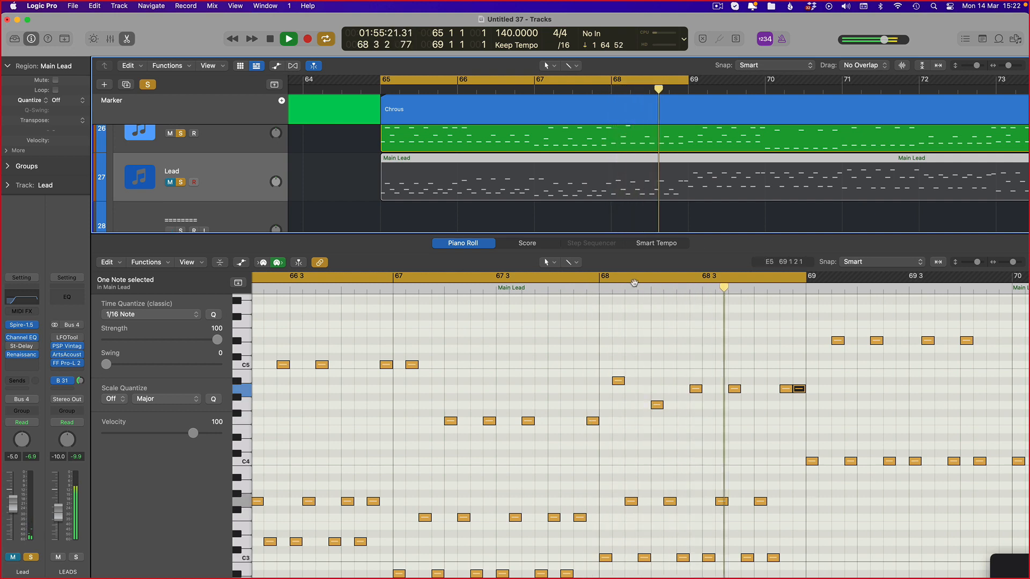
# Limit the cycle range to bar 68 and listen to the reference Lead there
pyautogui.press('space')
pyautogui.moveTo(600, 276); pyautogui.dragTo(805, 277)
pyautogui.press('space')
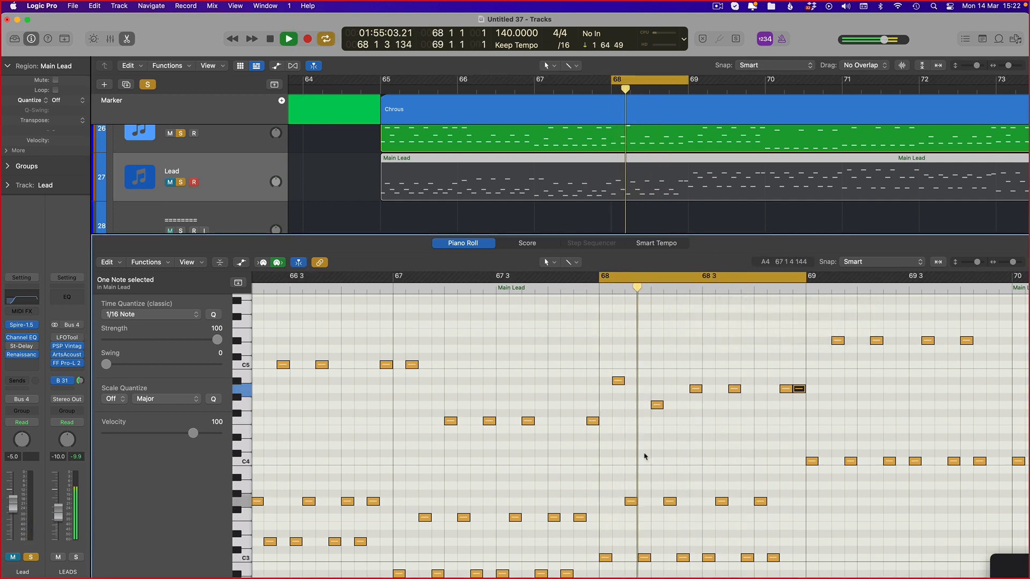
pyautogui.press('space')
# Mute the reference Lead, unmute the Main Lead and listen to the Main Lead's bar 68
pyautogui.scroll(1, 214, 183)
pyautogui.click(170, 146)
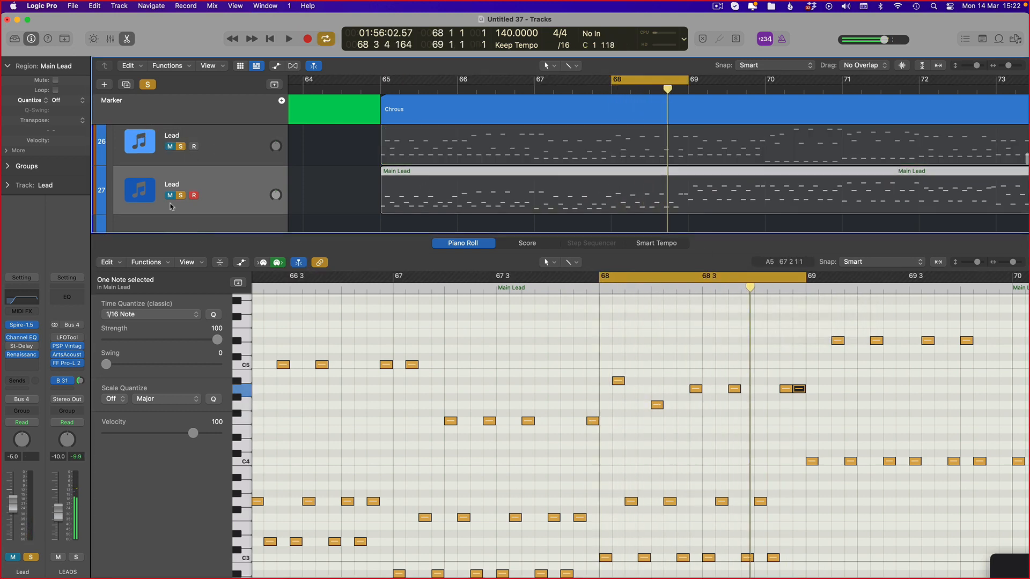
pyautogui.click(167, 195)
pyautogui.press('space')
pyautogui.press('space')
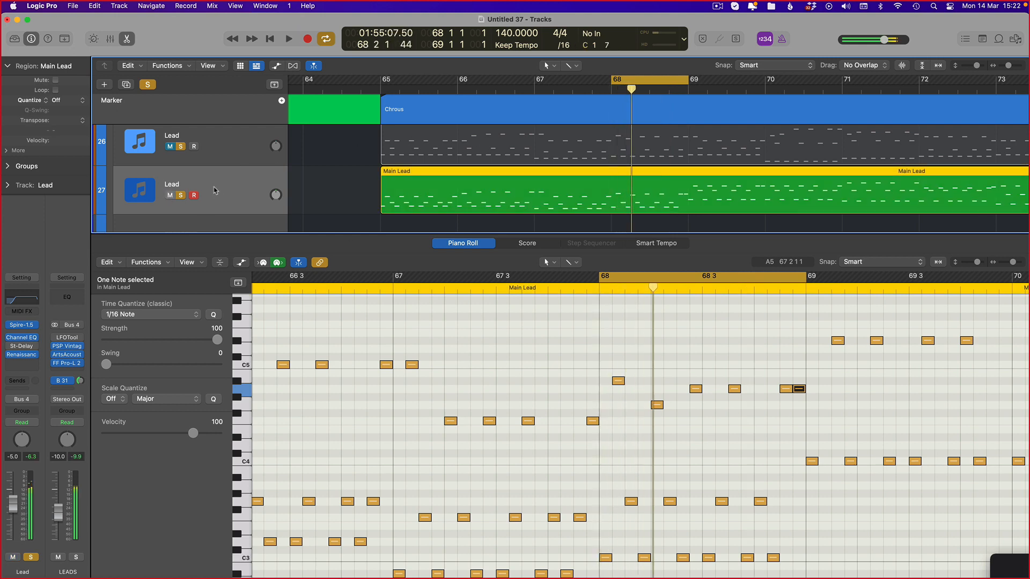
# Clear the mute and solo settings on both lead tracks, then solo the Main Lead and play bar 68
pyautogui.click(170, 146)
pyautogui.click(182, 146)
pyautogui.click(181, 196)
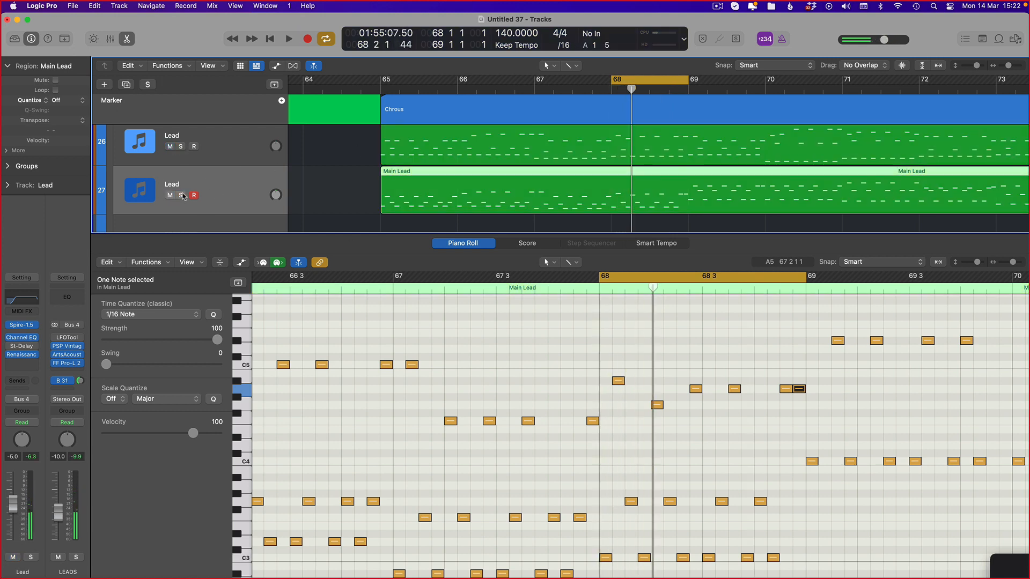
pyautogui.click(244, 161)
pyautogui.click(180, 203)
pyautogui.click(236, 201)
pyautogui.press('space')
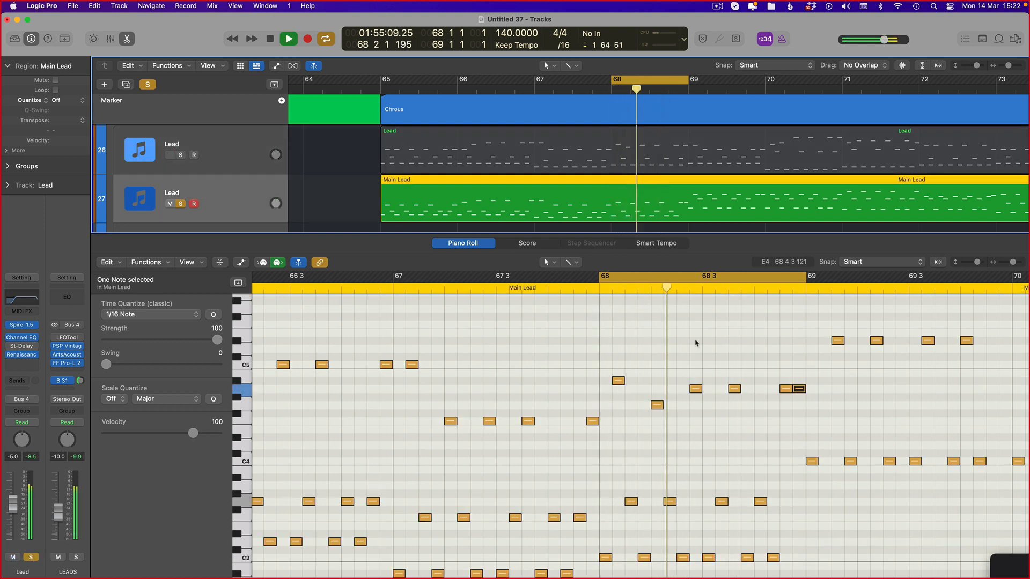
# Stop playback and compare the reference Lead's upper notes in bar 68 with the Main Lead's
pyautogui.press('space')
pyautogui.click(647, 153)
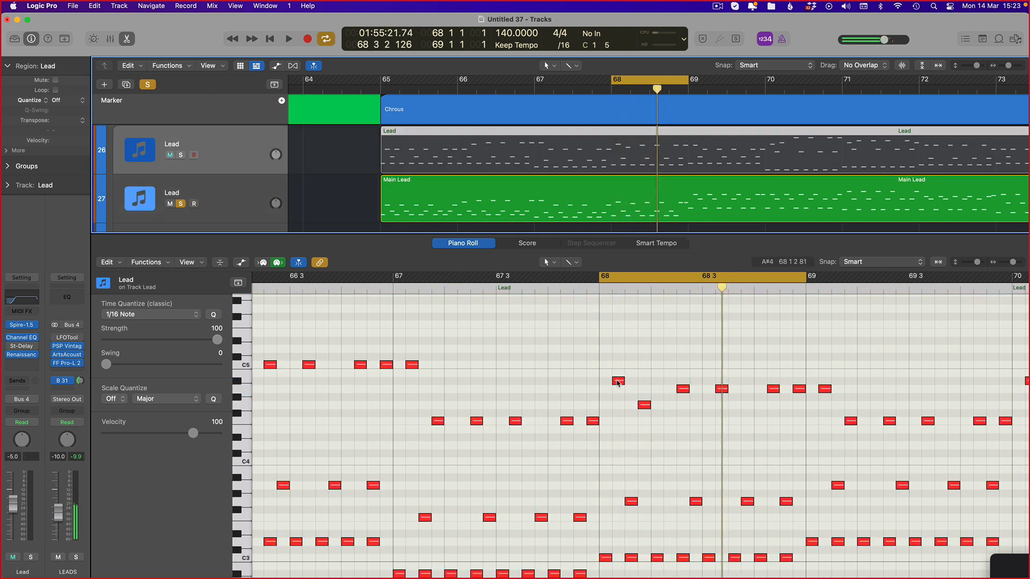
pyautogui.click(618, 382)
pyautogui.click(644, 406)
pyautogui.click(677, 200)
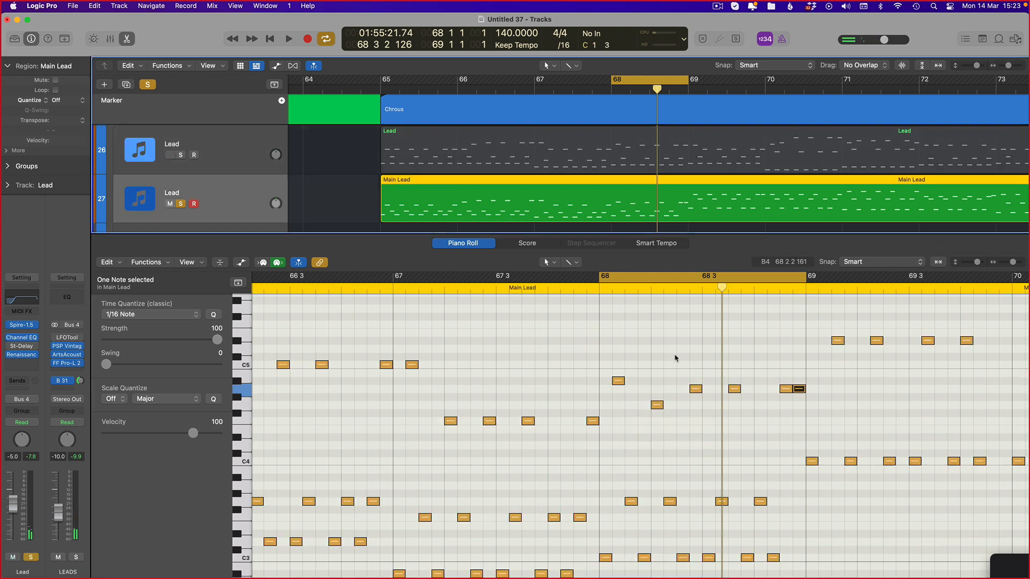
pyautogui.click(669, 153)
pyautogui.scroll(3, 648, 417)
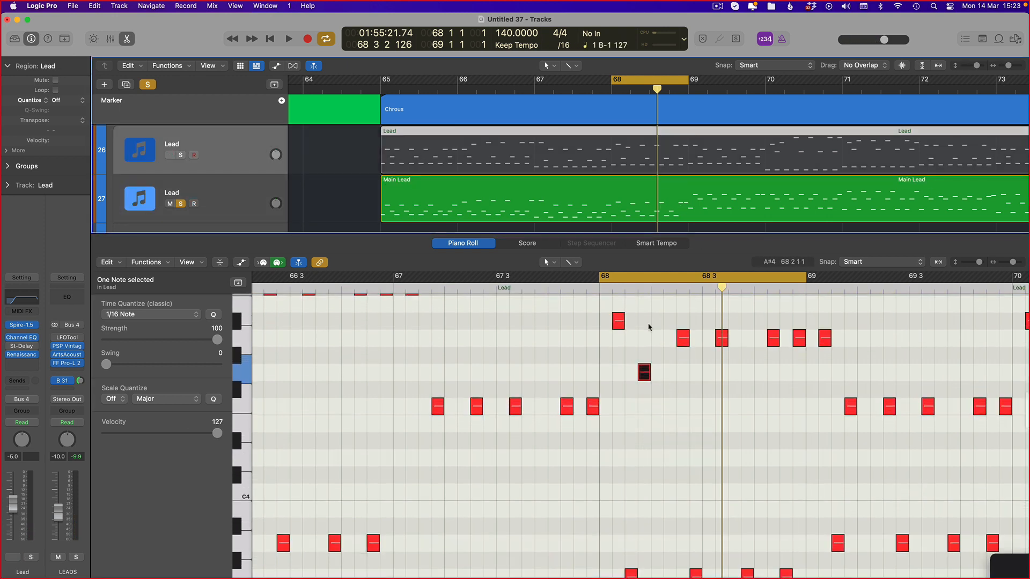
pyautogui.scroll(1, 651, 328)
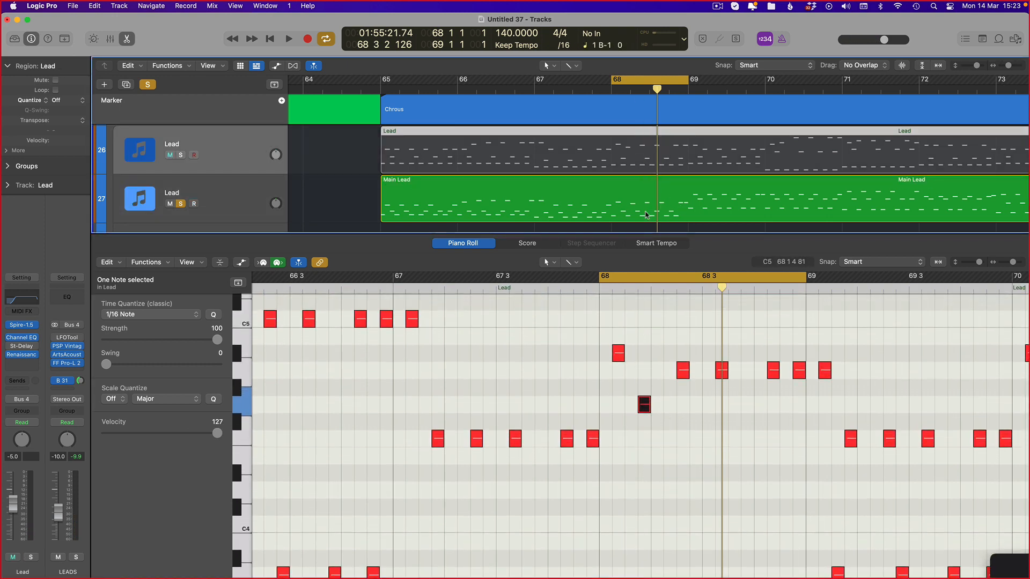
pyautogui.click(656, 182)
# Play the Main Lead's bar 68 against the reference notes, and extend the cycle range to bars 65 to 69
pyautogui.press('space')
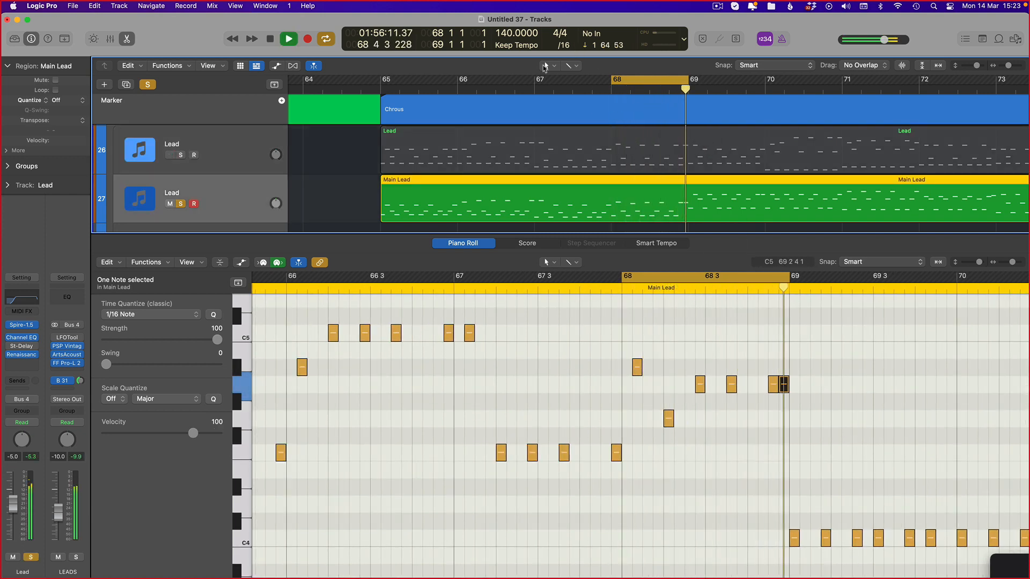
pyautogui.click(697, 164)
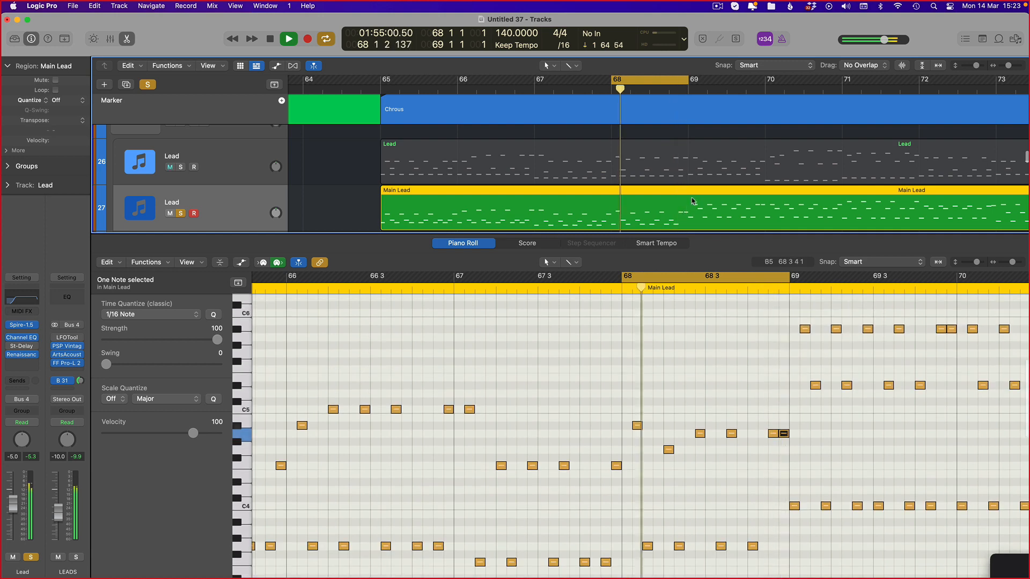
pyautogui.scroll(1, 700, 178)
pyautogui.scroll(-2, 724, 332)
pyautogui.hscroll(1, 723, 333)
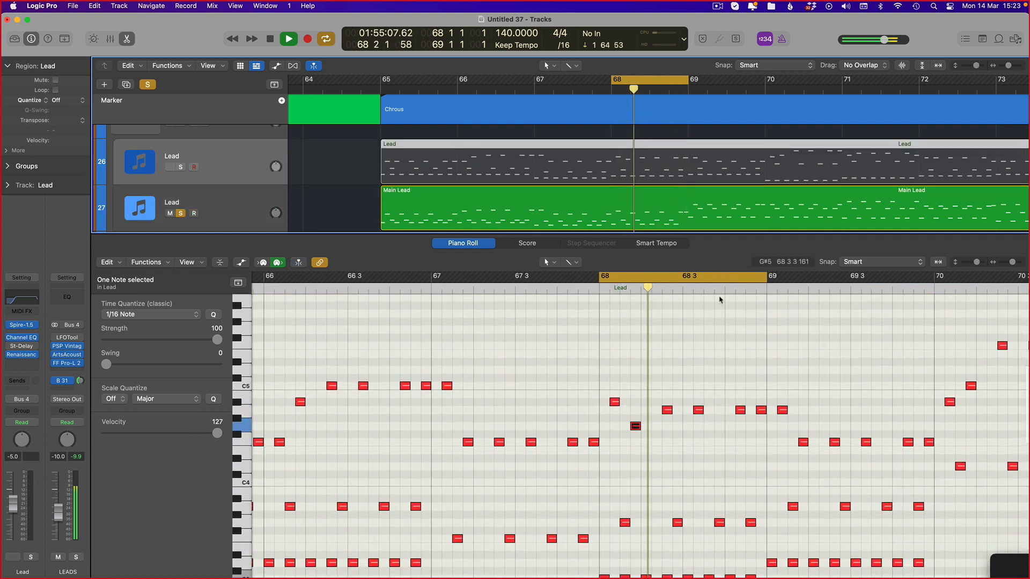
pyautogui.moveTo(345, 85); pyautogui.dragTo(673, 84)
pyautogui.press('super+Up')
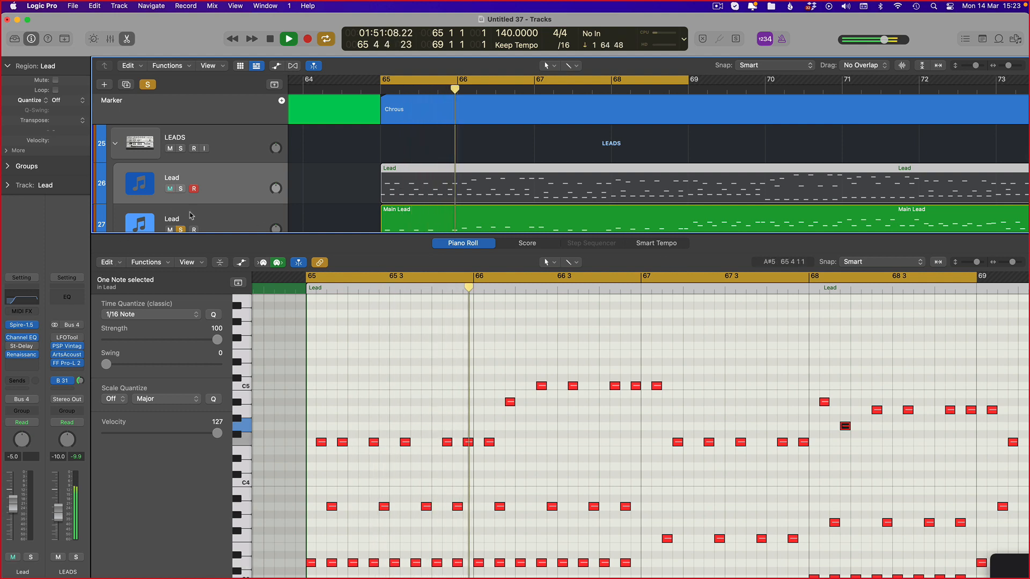
# Adjust the filter 1 cutoff in the Main Lead's Spire synth during playback, then stop and close the plug-in
pyautogui.click(190, 216)
pyautogui.click(21, 324)
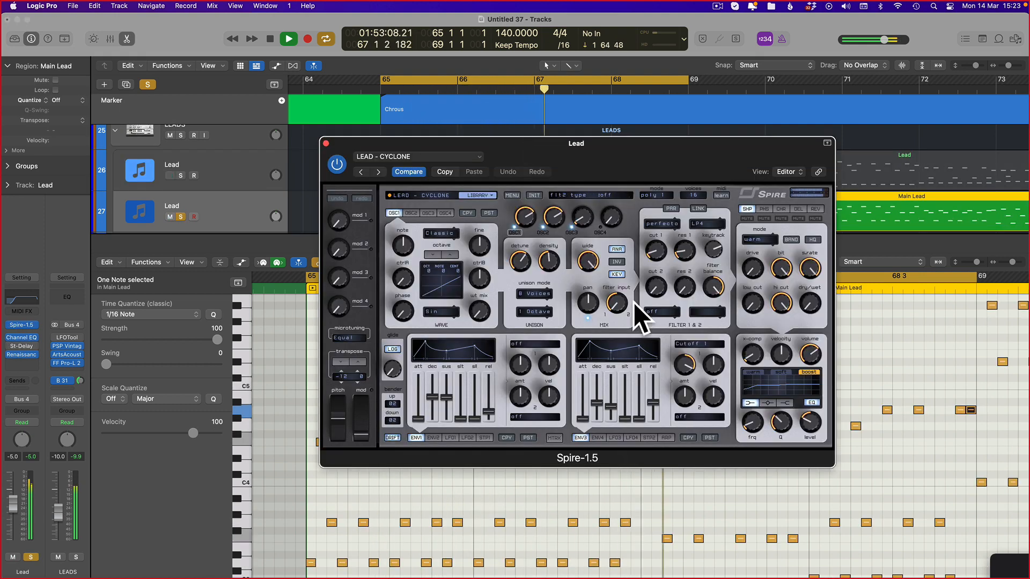
pyautogui.moveTo(659, 251); pyautogui.dragTo(660, 289)
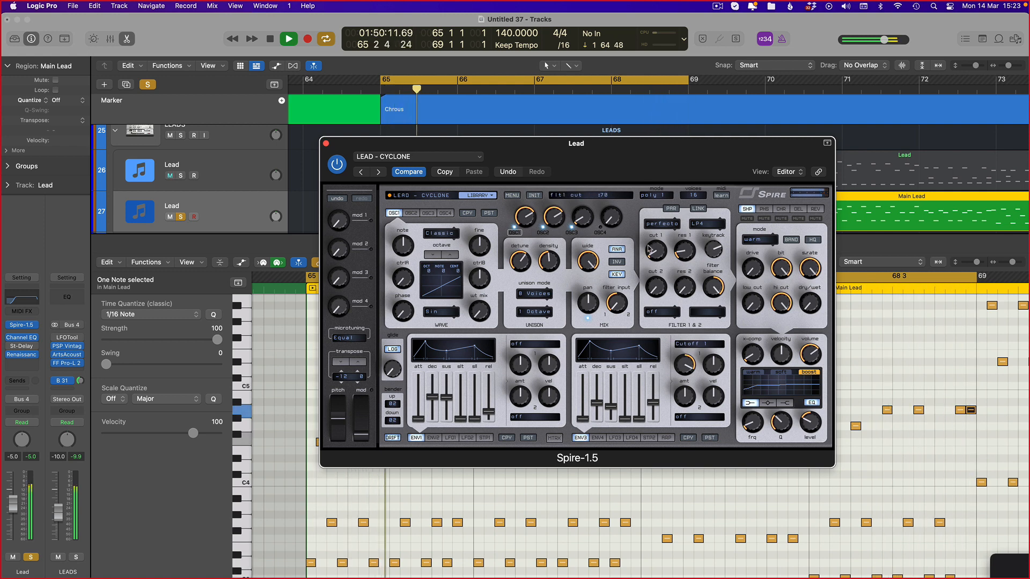
pyautogui.moveTo(650, 258)
pyautogui.mouseDown()
pyautogui.moveTo(644, 239)
pyautogui.moveTo(648, 263)
pyautogui.mouseUp()
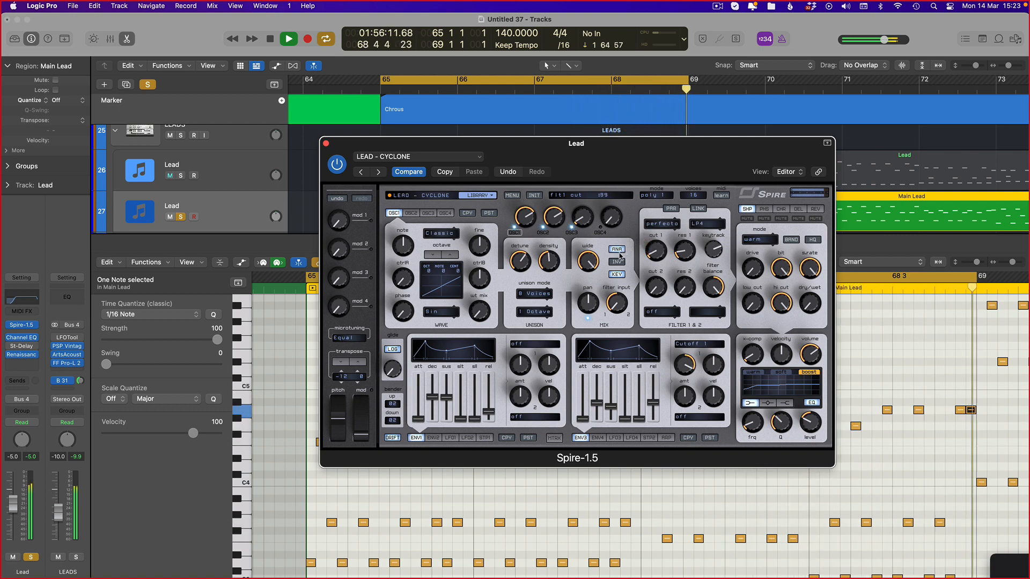
pyautogui.press('space')
pyautogui.press('super+w')
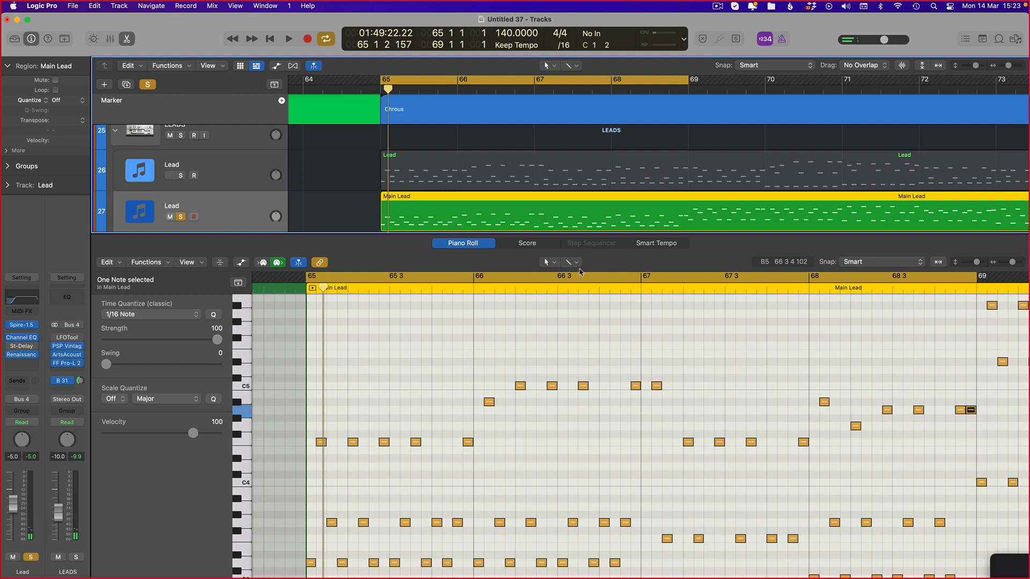
# Close the Piano Roll and zoom the arrangement out to show the lead regions from bar 65 onward
pyautogui.press('p')
pyautogui.press('super+Up')
pyautogui.press('super+Left')
pyautogui.press('super+Left')
pyautogui.press('super+Left')
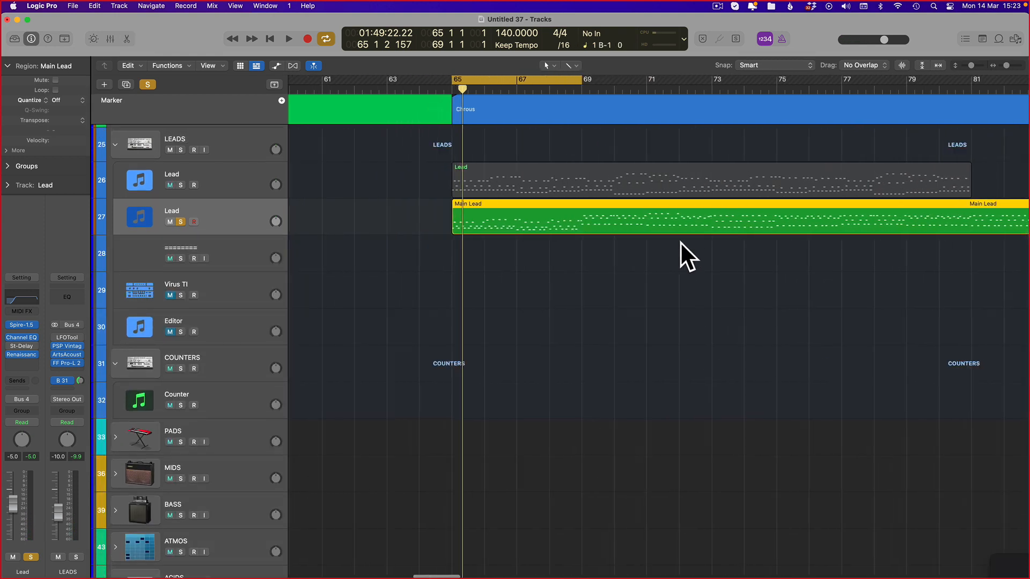
pyautogui.hscroll(-3, 680, 242)
pyautogui.hscroll(10, 646, 242)
pyautogui.hscroll(-10, 471, 156)
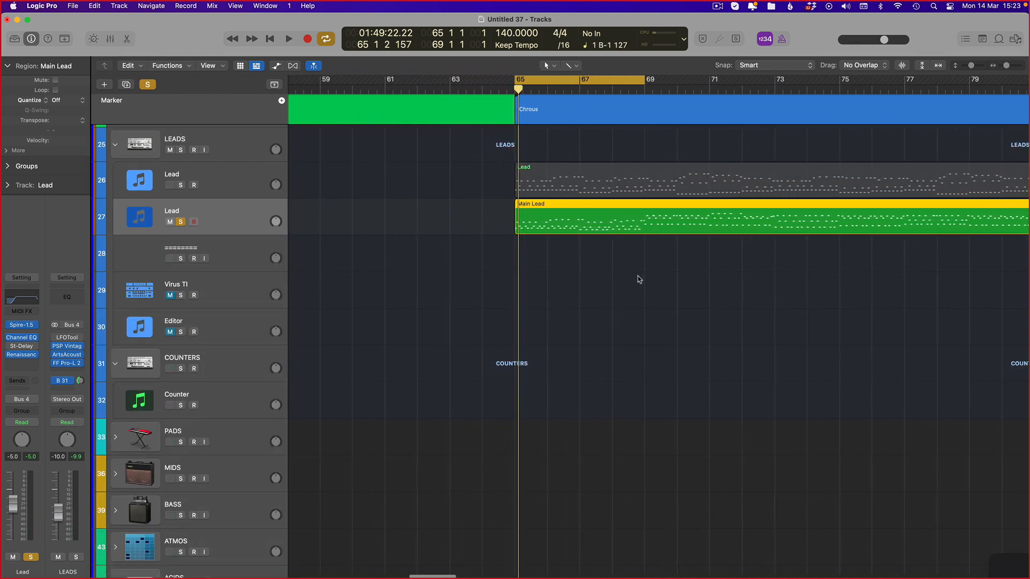
pyautogui.hscroll(5, 482, 215)
# Select the Lead and Main Lead regions together and return the playhead to bar 65
pyautogui.click(366, 158)
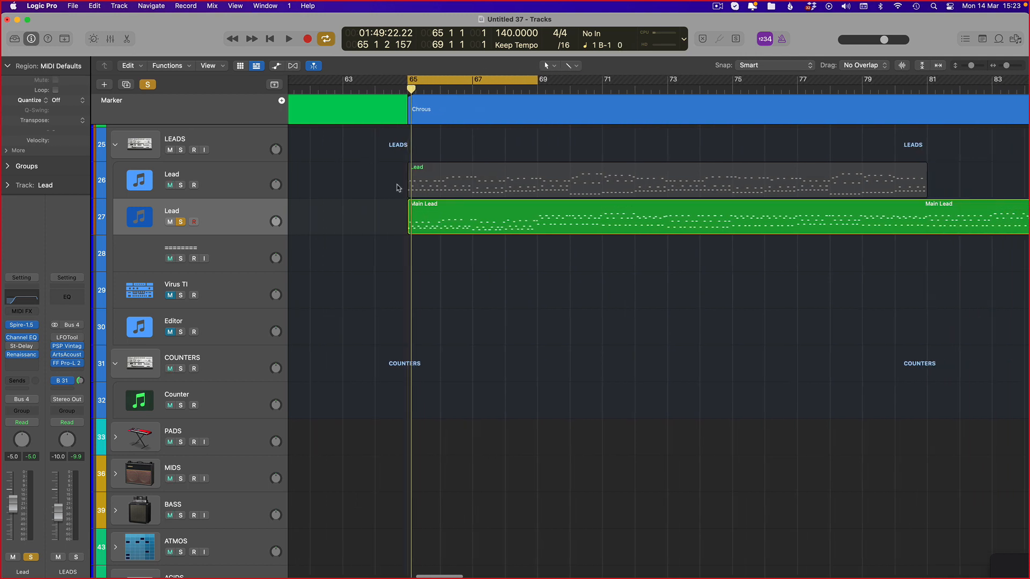
pyautogui.scroll(1, 455, 244)
pyautogui.moveTo(479, 294); pyautogui.dragTo(430, 185)
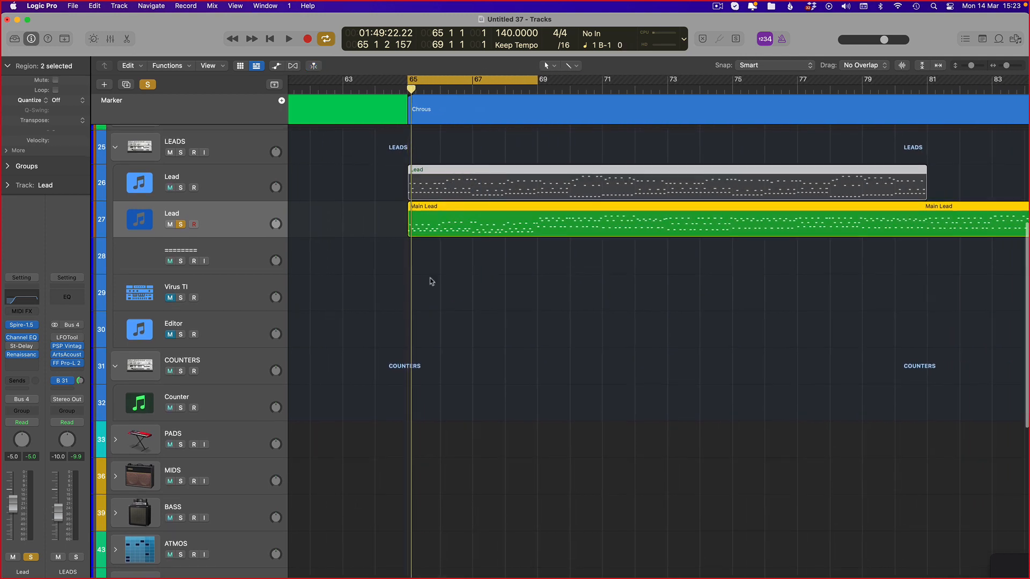
pyautogui.click(432, 280)
pyautogui.moveTo(477, 282); pyautogui.dragTo(440, 185)
pyautogui.press('space')
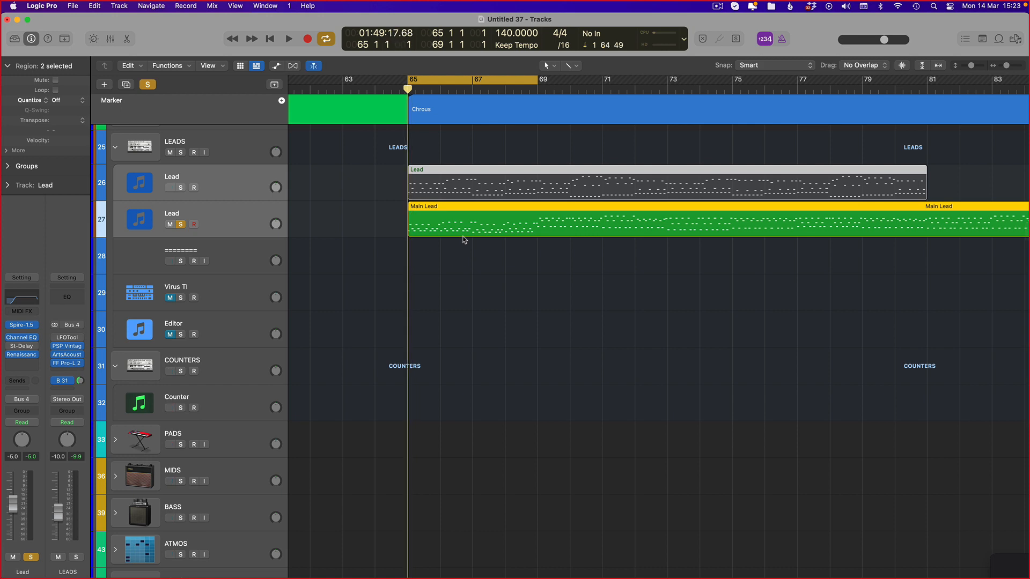
# View the reference Lead's notes briefly, then turn off the Main Lead's solo and mute its track
pyautogui.doubleClick(414, 191)
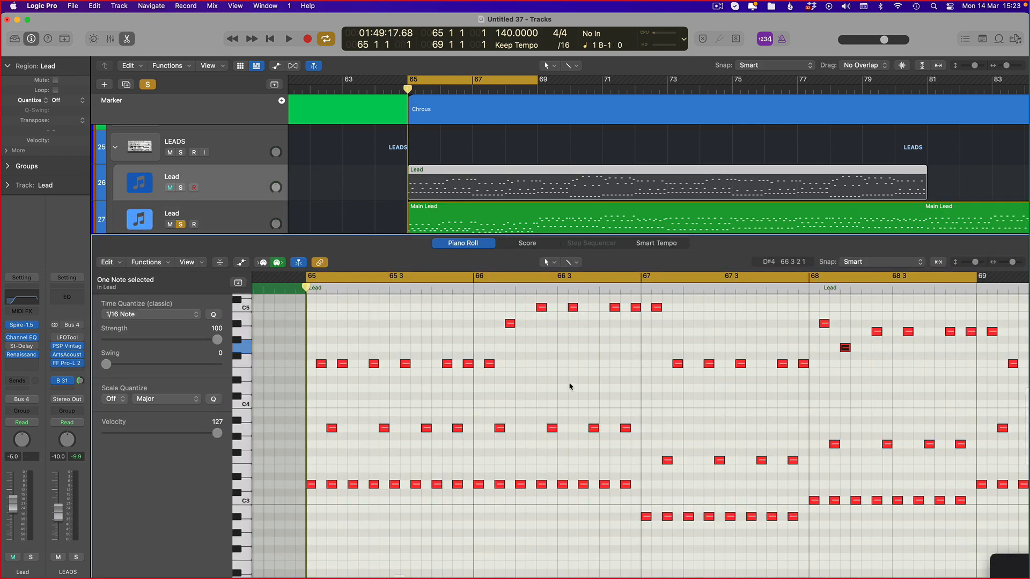
pyautogui.press('e')
pyautogui.click(171, 230)
pyautogui.press('s')
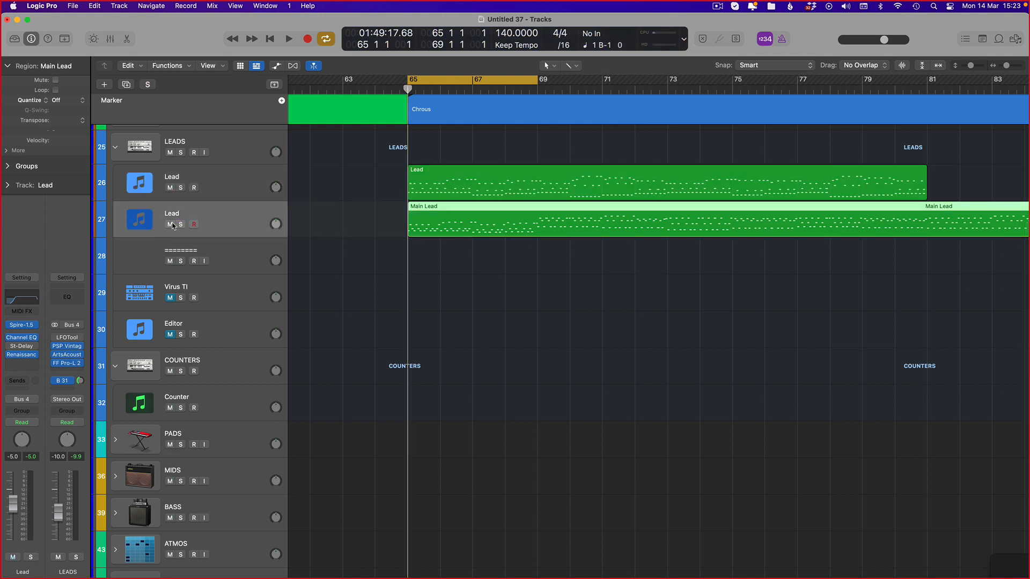
pyautogui.click(171, 224)
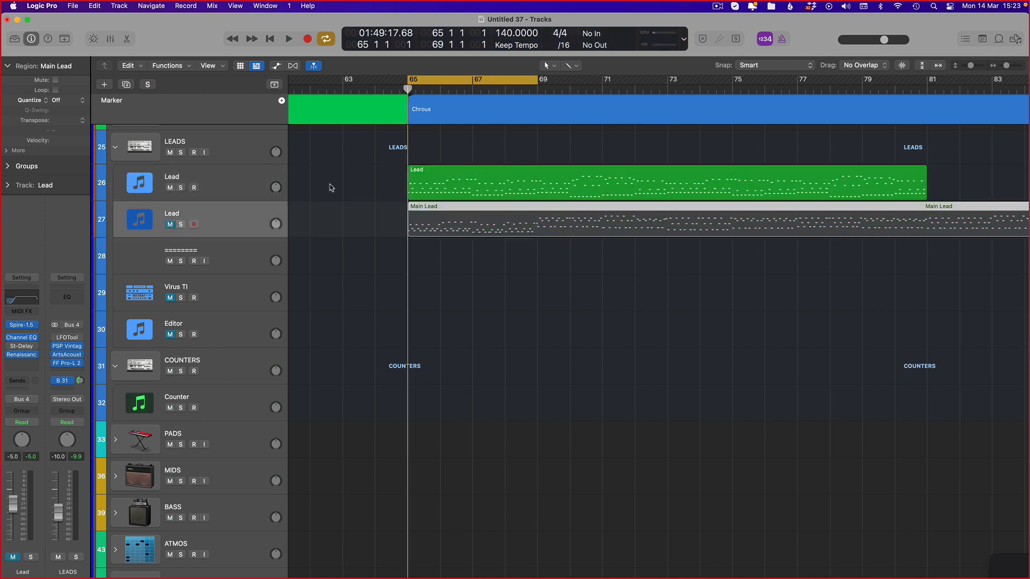
# Review the reference Lead's notes and the Main Lead's notes in the Piano Roll, and close the editor
pyautogui.doubleClick(440, 197)
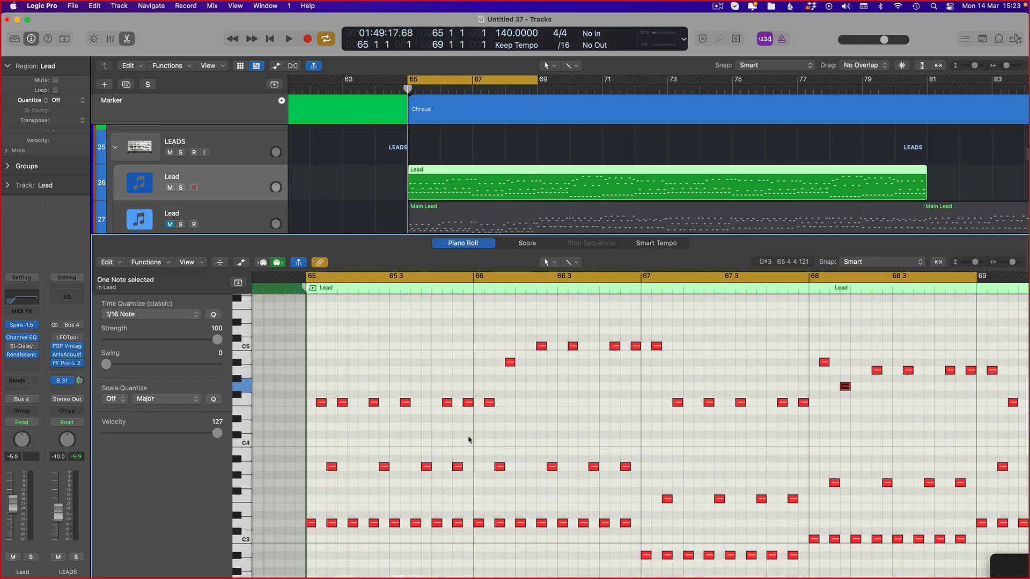
pyautogui.scroll(-1, 468, 436)
pyautogui.scroll(-3, 466, 433)
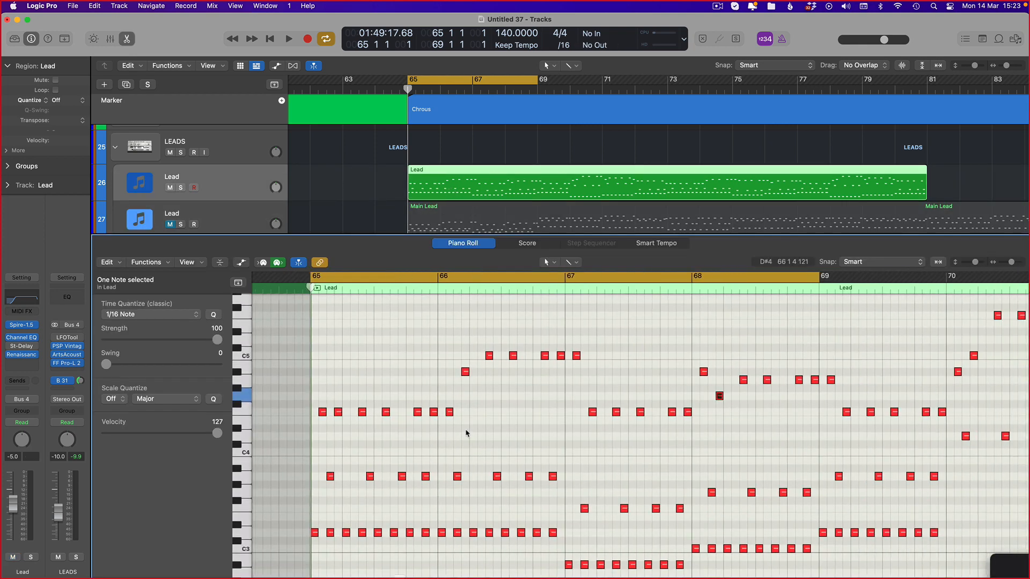
pyautogui.scroll(-1, 461, 183)
pyautogui.click(507, 223)
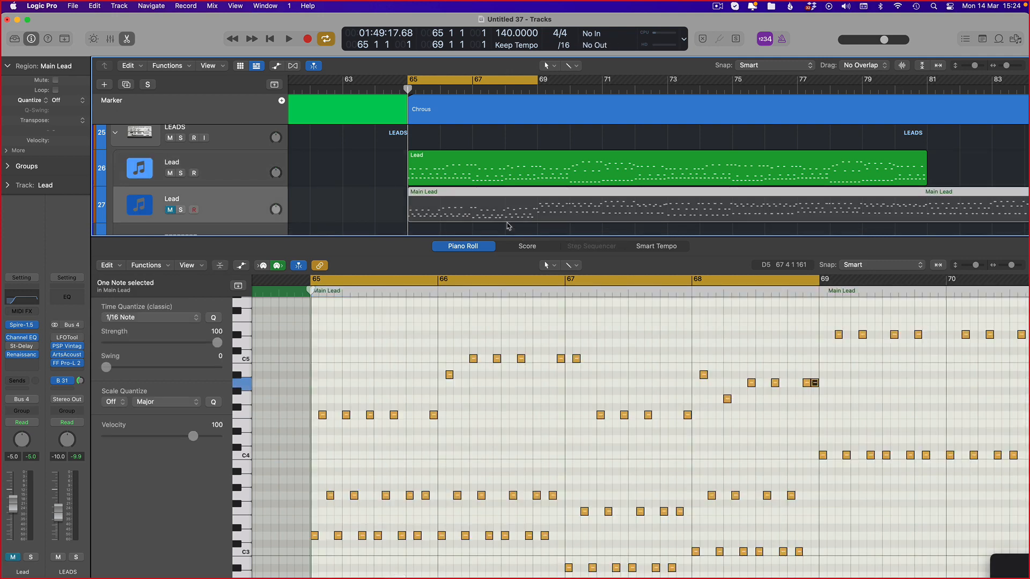
pyautogui.press('e')
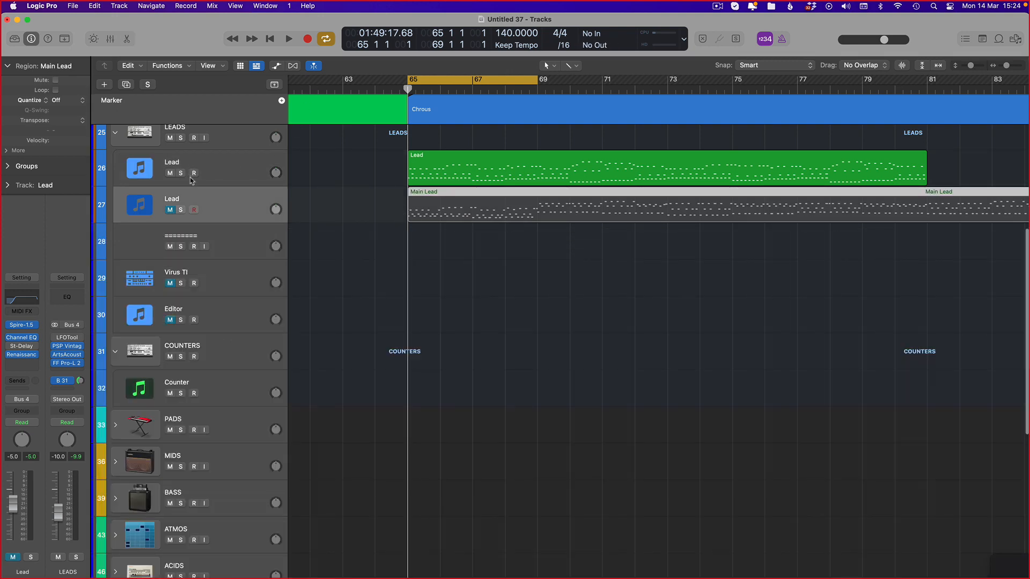
# Solo the reference Lead and the Main Lead in turn, and clear both solos
pyautogui.click(180, 173)
pyautogui.click(180, 210)
pyautogui.click(180, 173)
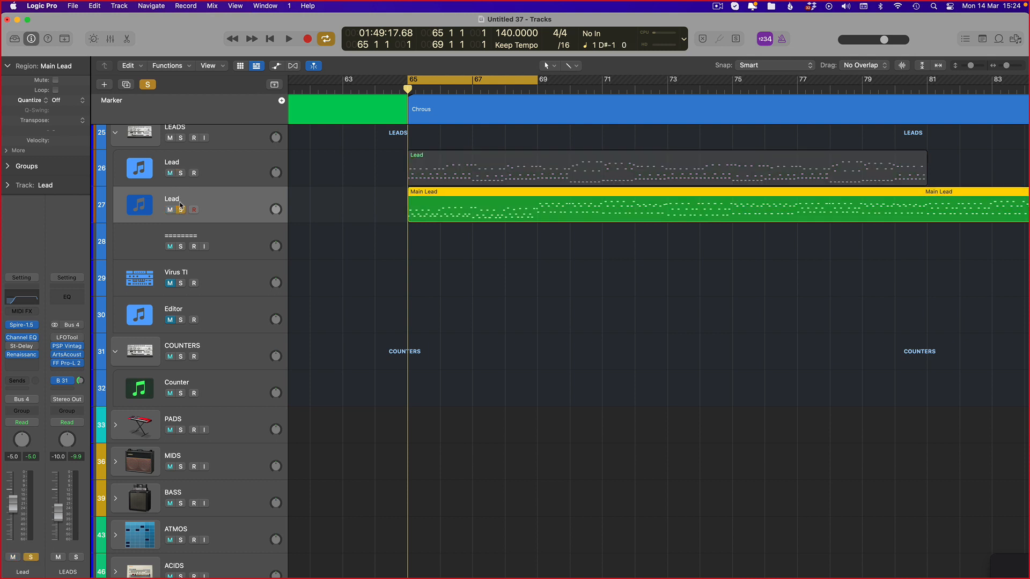
pyautogui.click(180, 210)
pyautogui.scroll(5, 483, 211)
pyautogui.scroll(2, 466, 213)
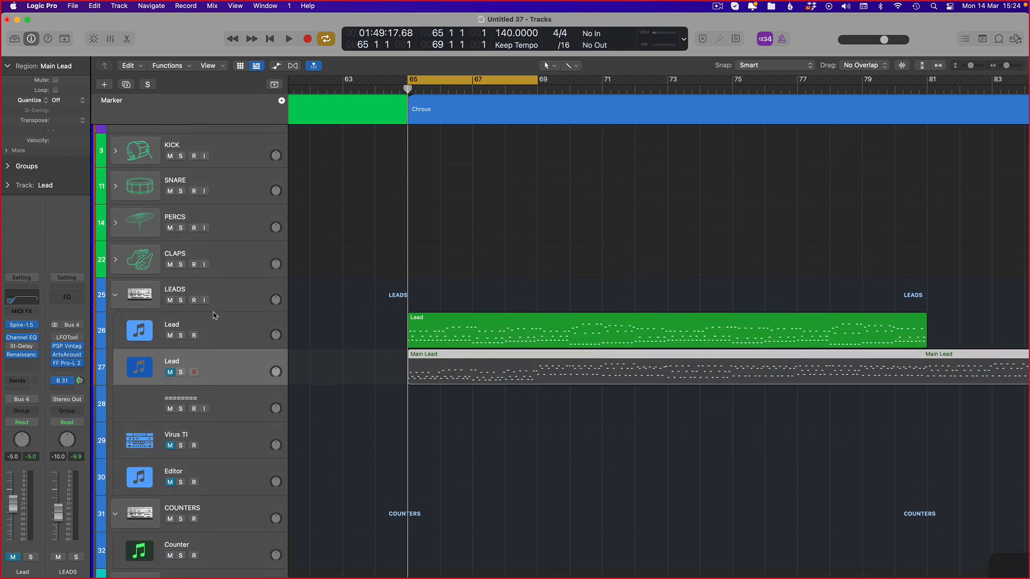
pyautogui.hscroll(1, 478, 306)
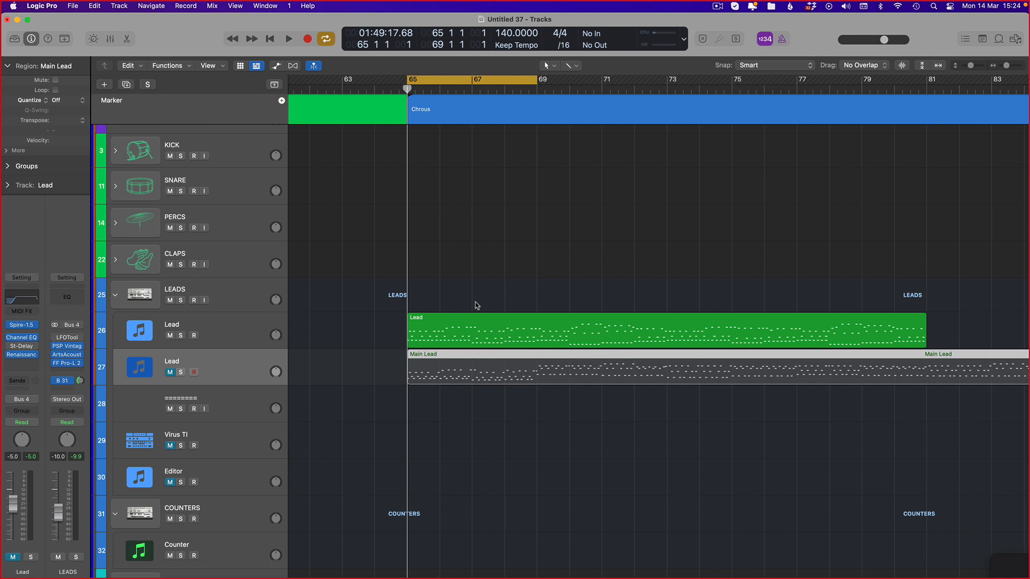
pyautogui.scroll(-1, 441, 314)
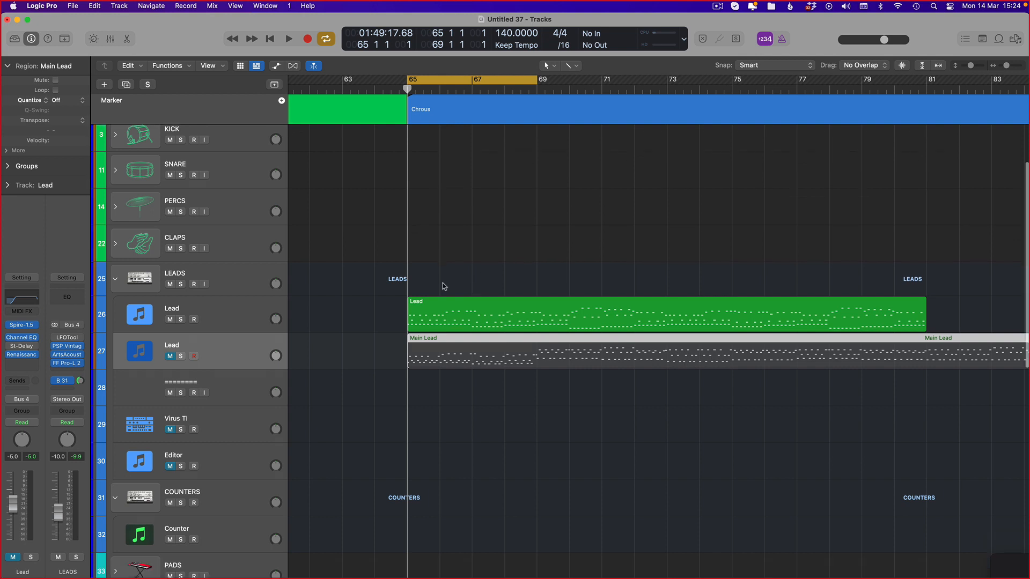
pyautogui.hscroll(1, 408, 136)
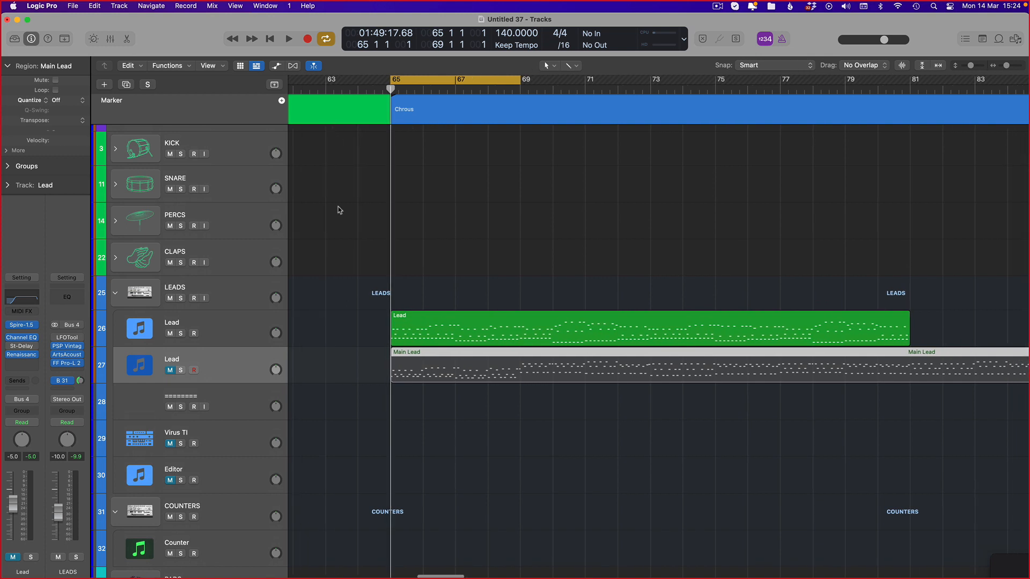
pyautogui.hscroll(-5, 407, 188)
pyautogui.hscroll(6, 471, 168)
pyautogui.press('space')
pyautogui.hscroll(4, 472, 170)
pyautogui.hscroll(-6, 470, 204)
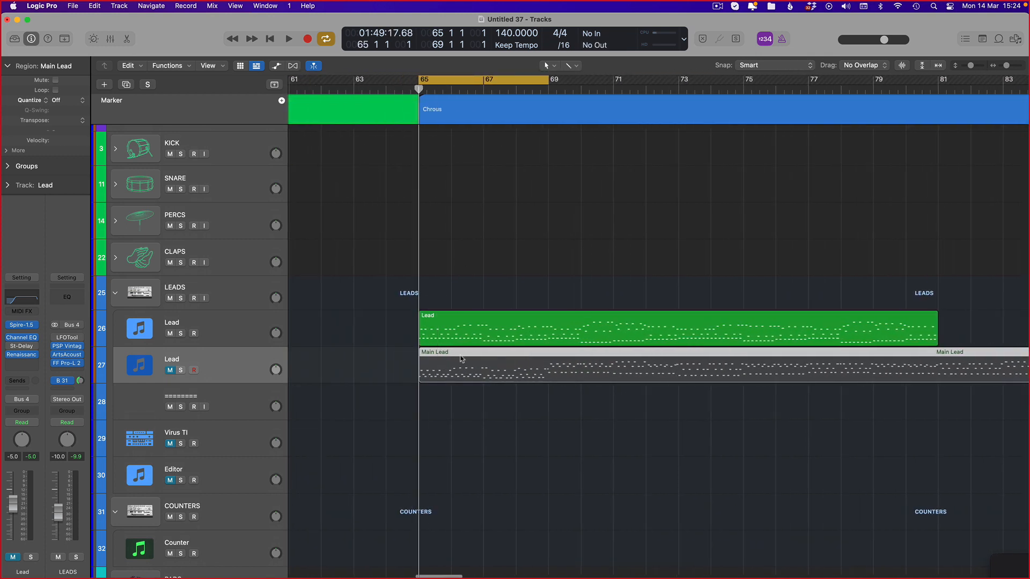
# Select the Lead and Main Lead regions together, and reselect only the Main Lead region
pyautogui.click(458, 333)
pyautogui.moveTo(477, 417); pyautogui.dragTo(466, 253)
pyautogui.moveTo(459, 276); pyautogui.dragTo(407, 370)
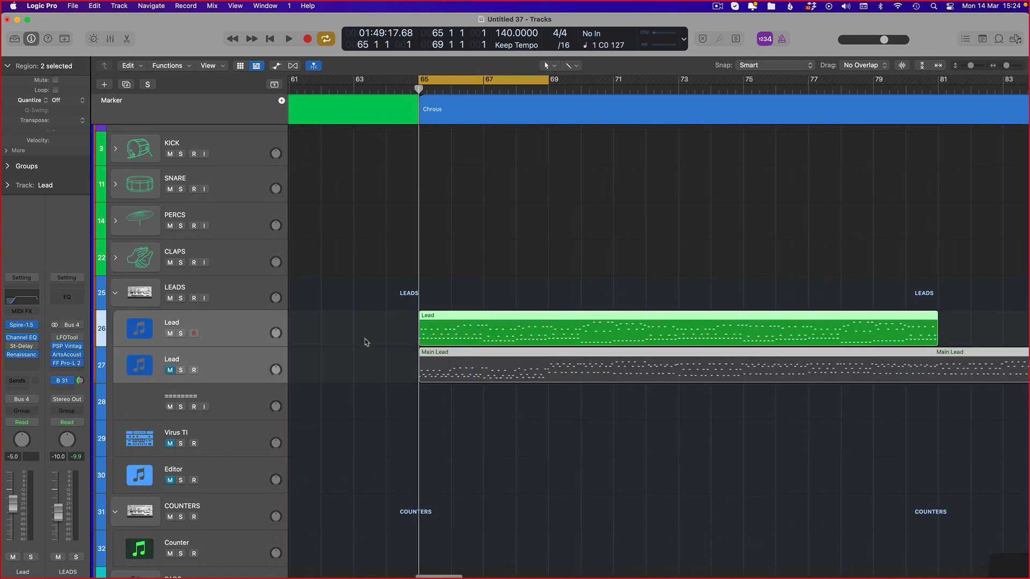
pyautogui.moveTo(384, 279); pyautogui.dragTo(466, 390)
pyautogui.click(477, 393)
pyautogui.click(479, 379)
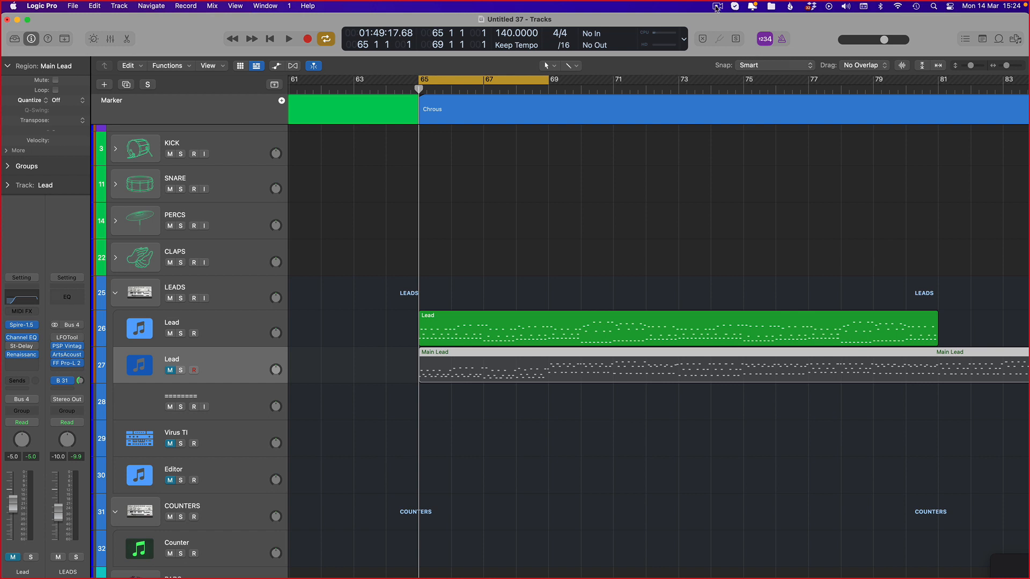
pyautogui.click(717, 7)
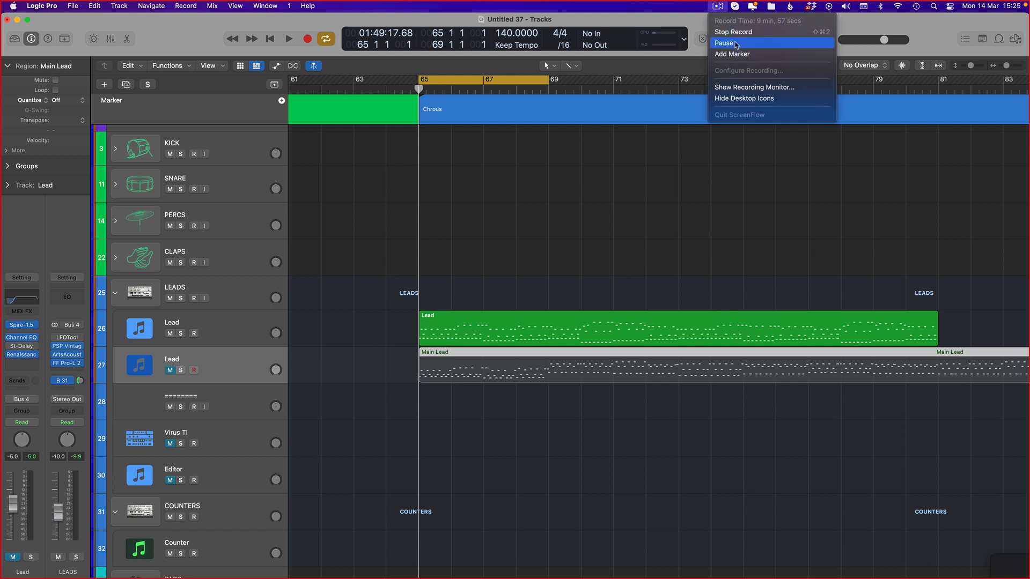